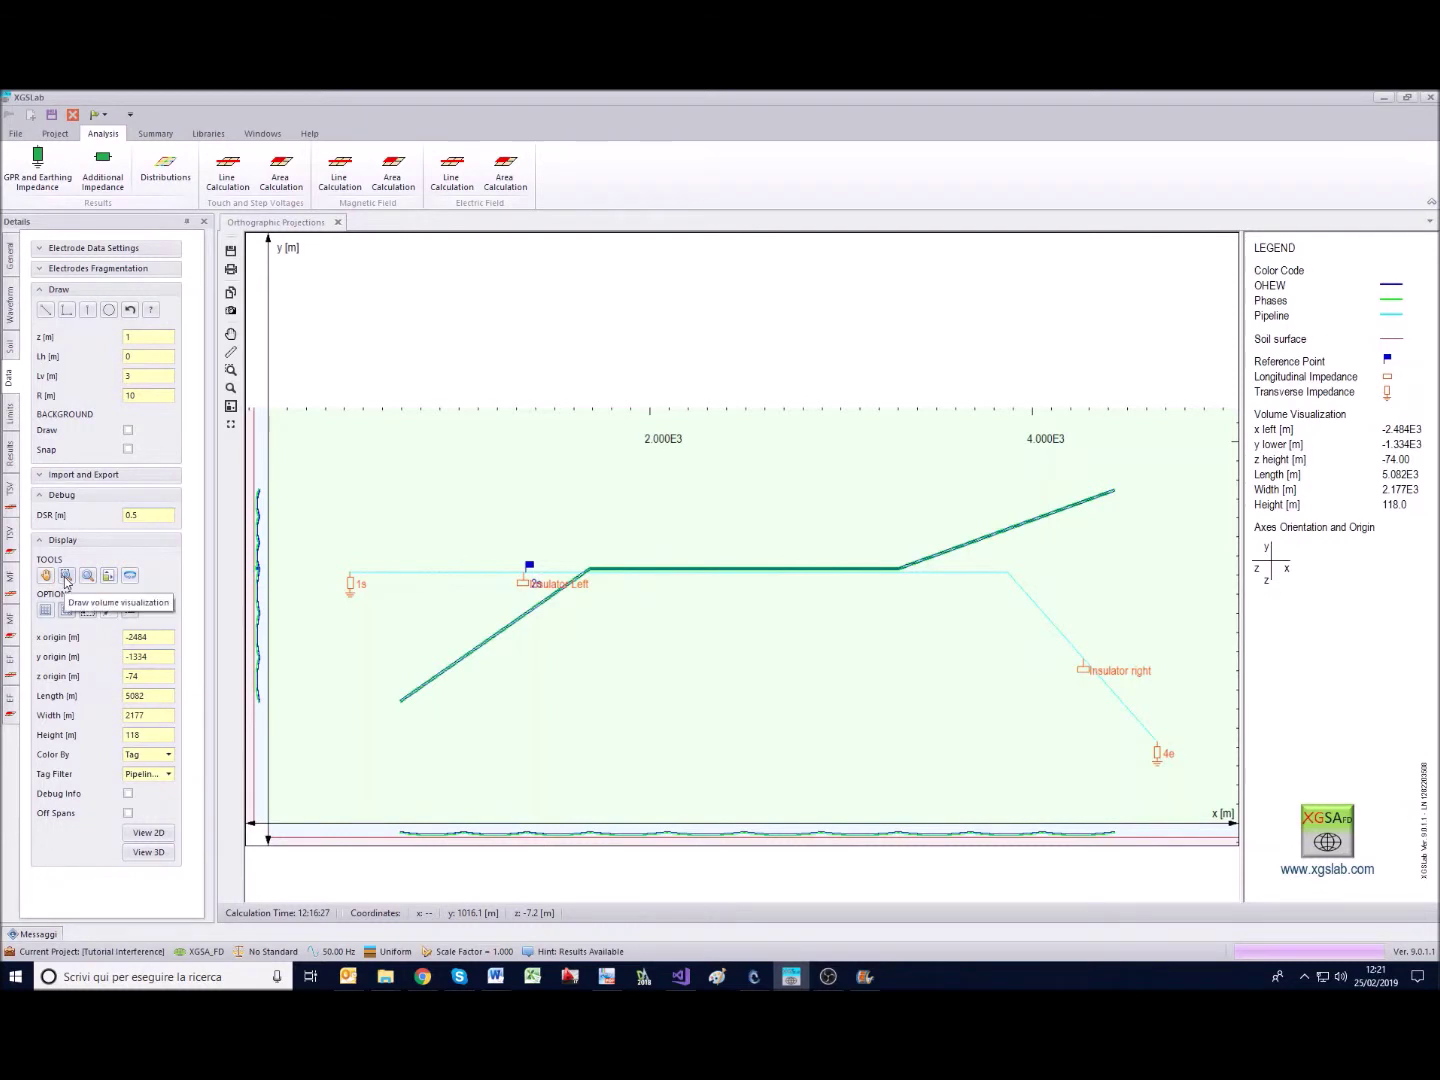
# Limit the displayed volume to a box around the line crossing and begin a new magnetic field area calculation.
pyautogui.click(66, 577)
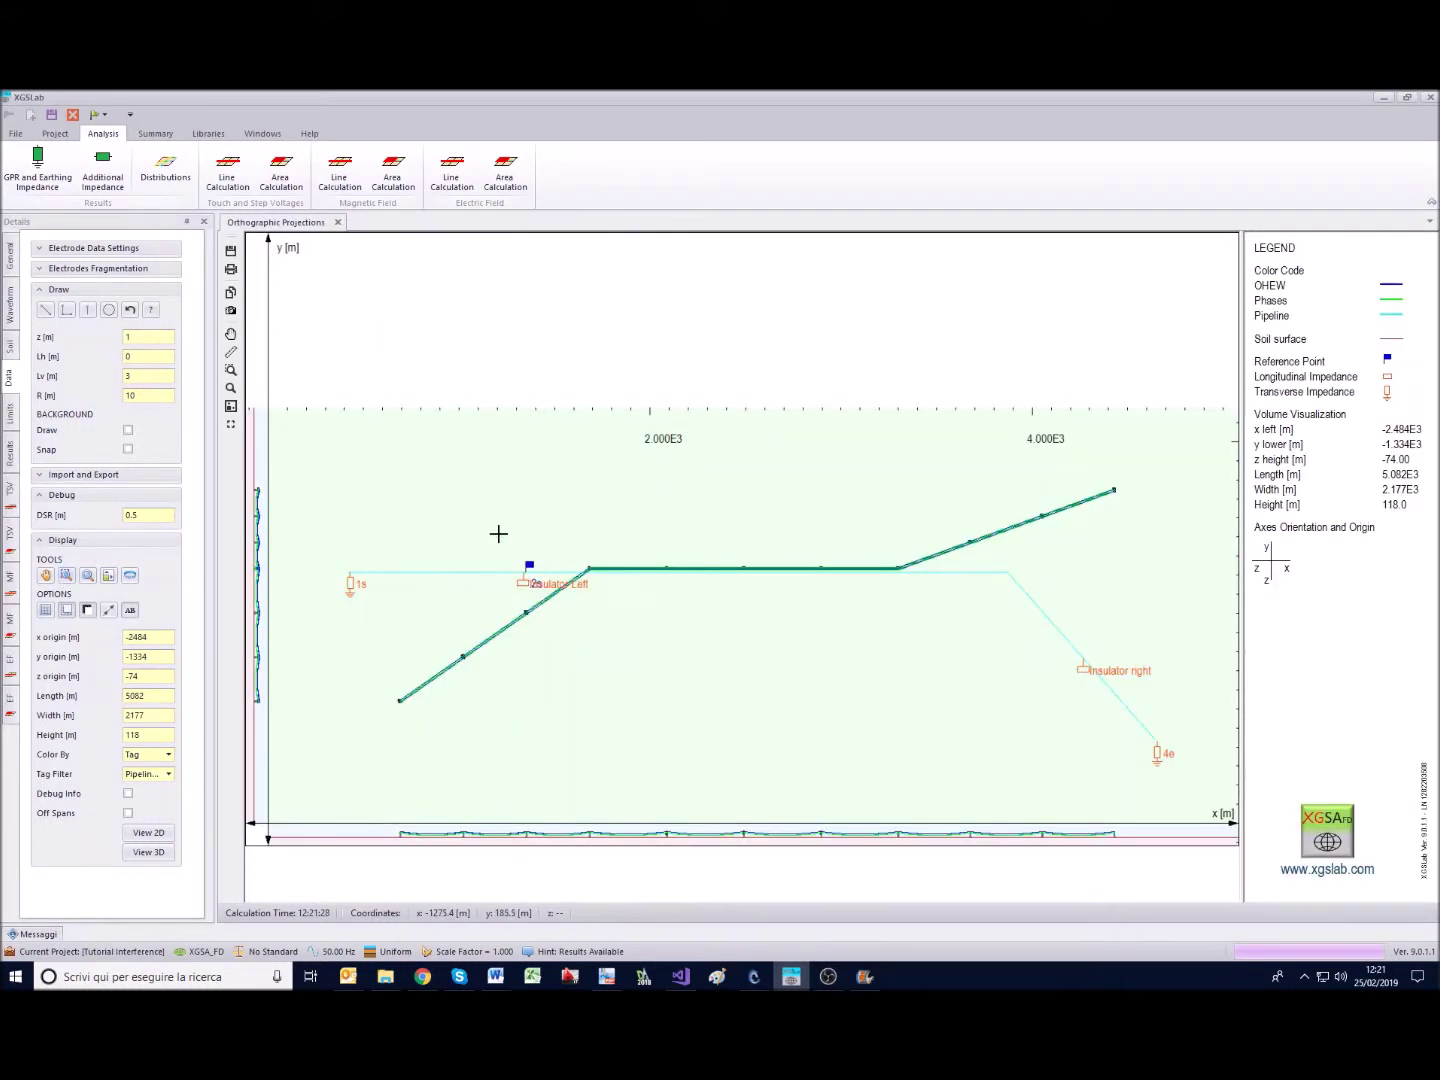
pyautogui.moveTo(499, 534); pyautogui.dragTo(686, 640)
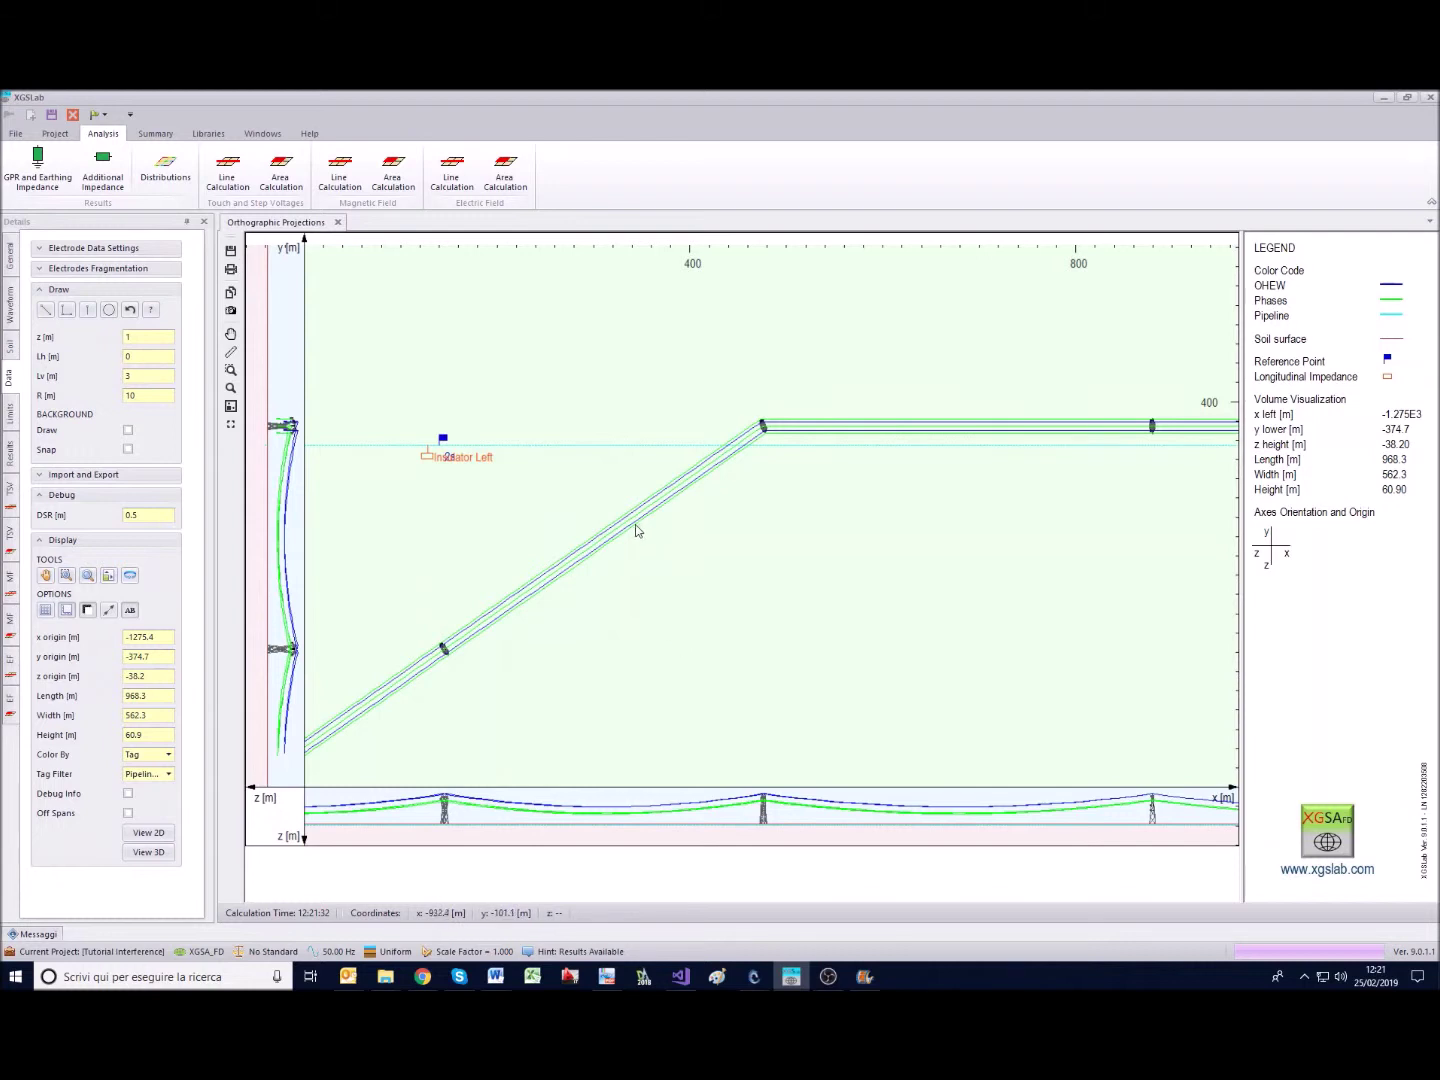
pyautogui.click(394, 174)
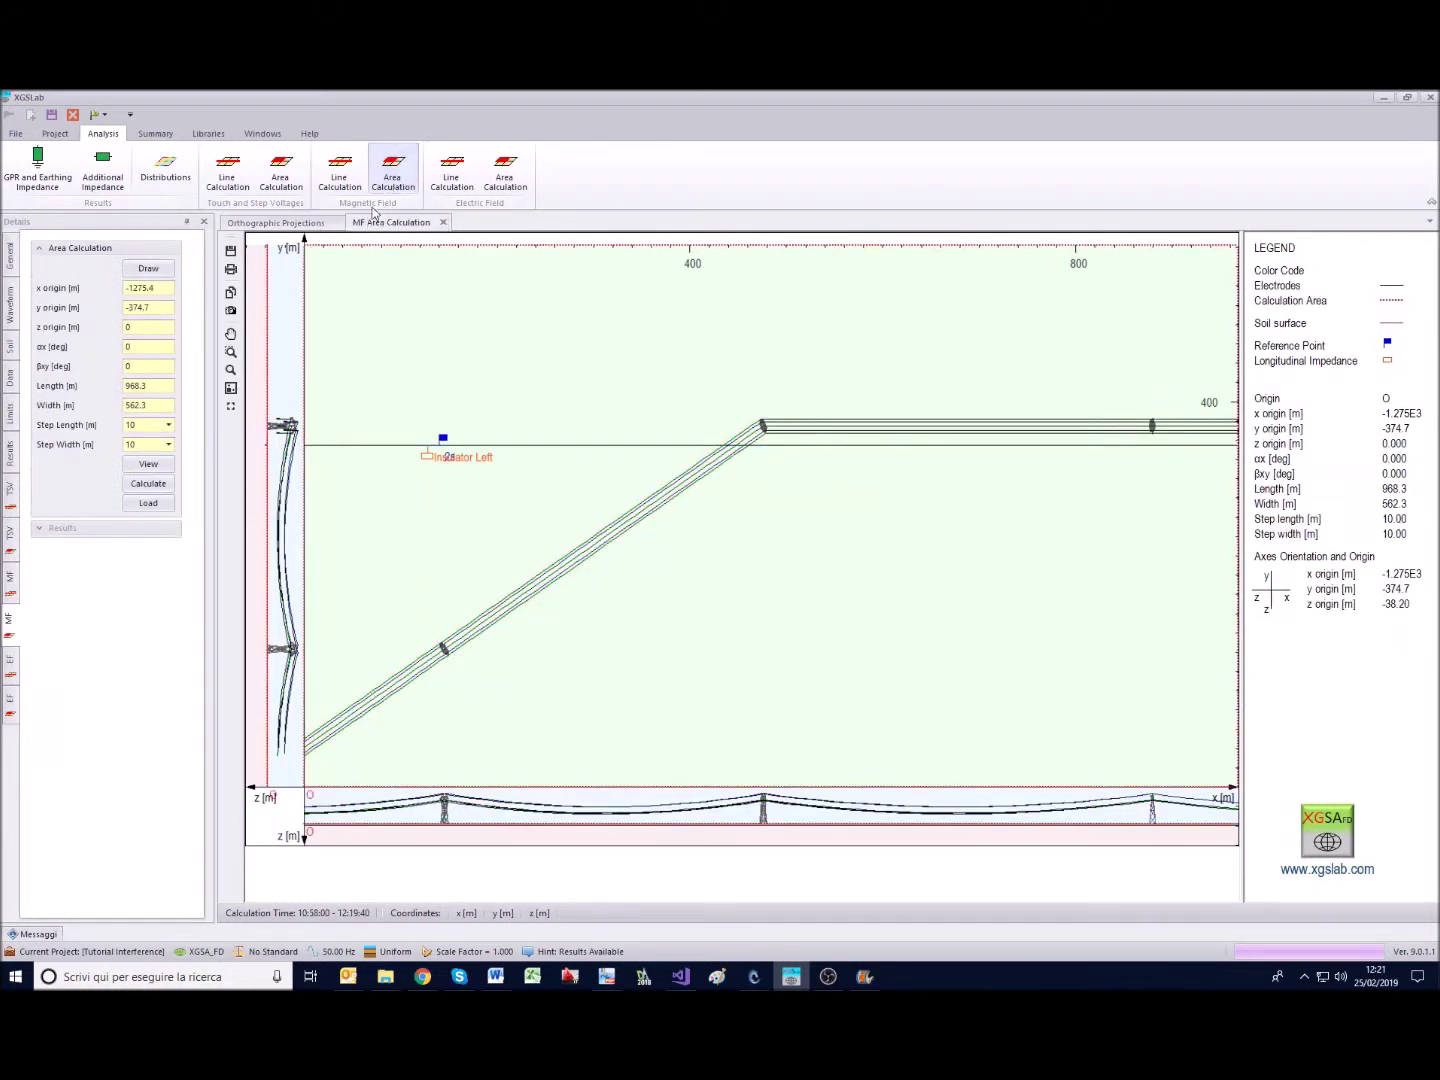
pyautogui.click(147, 271)
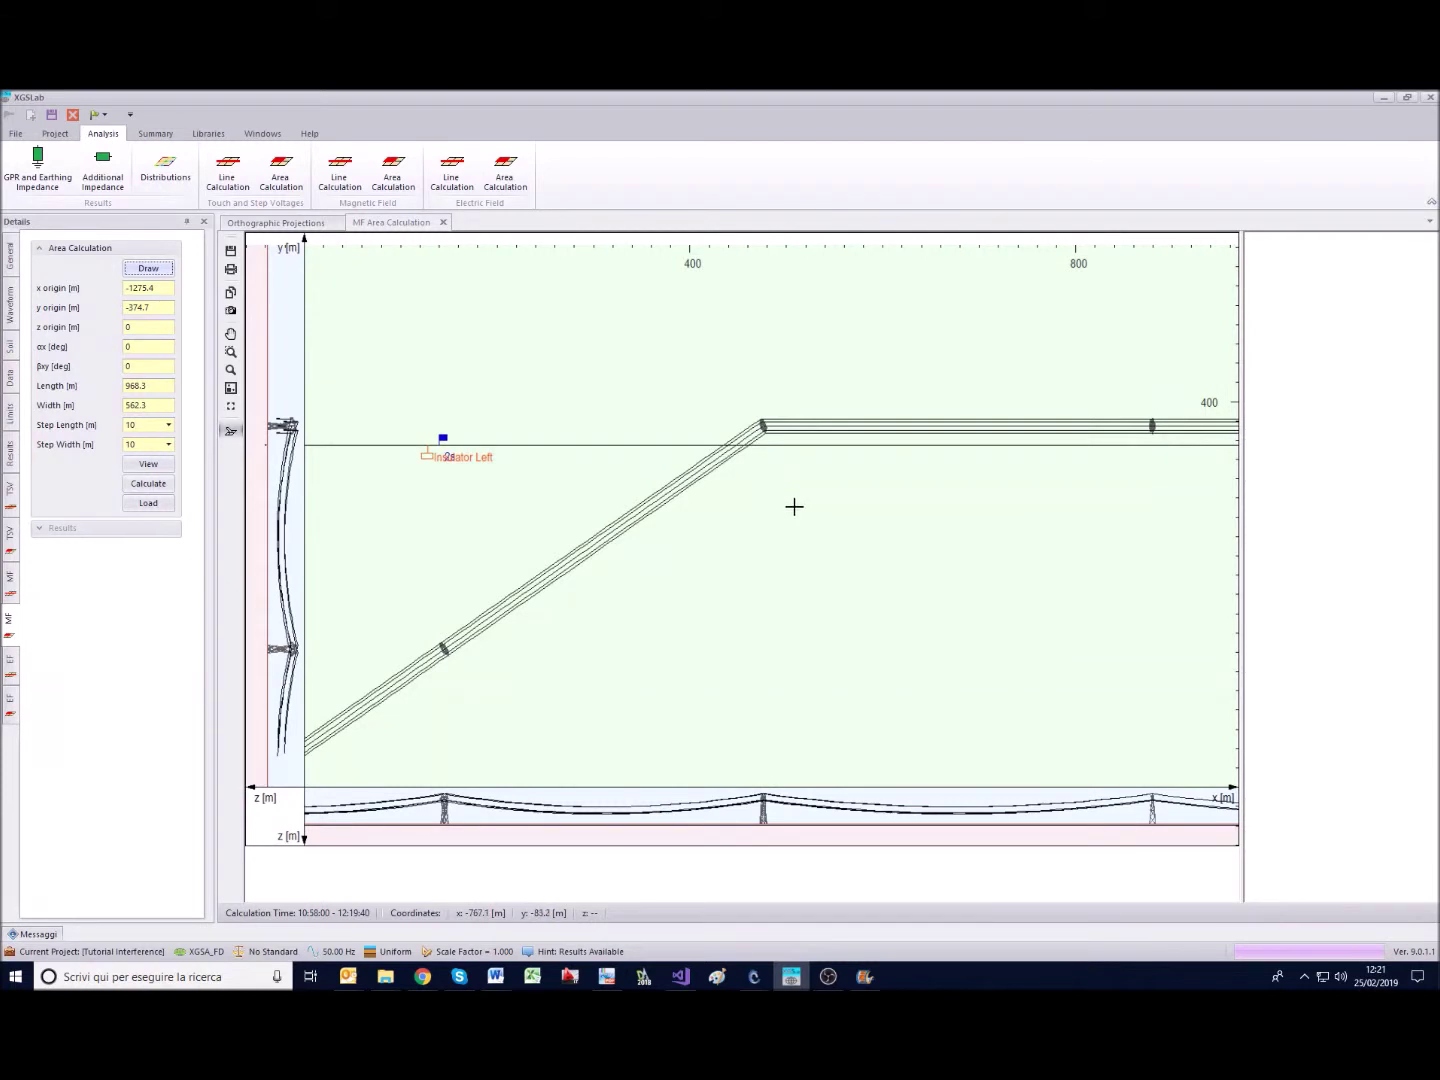
# Outline the calculation area over the straight section and set its origin to x -770, y -80.
pyautogui.moveTo(794, 508); pyautogui.dragTo(1113, 359)
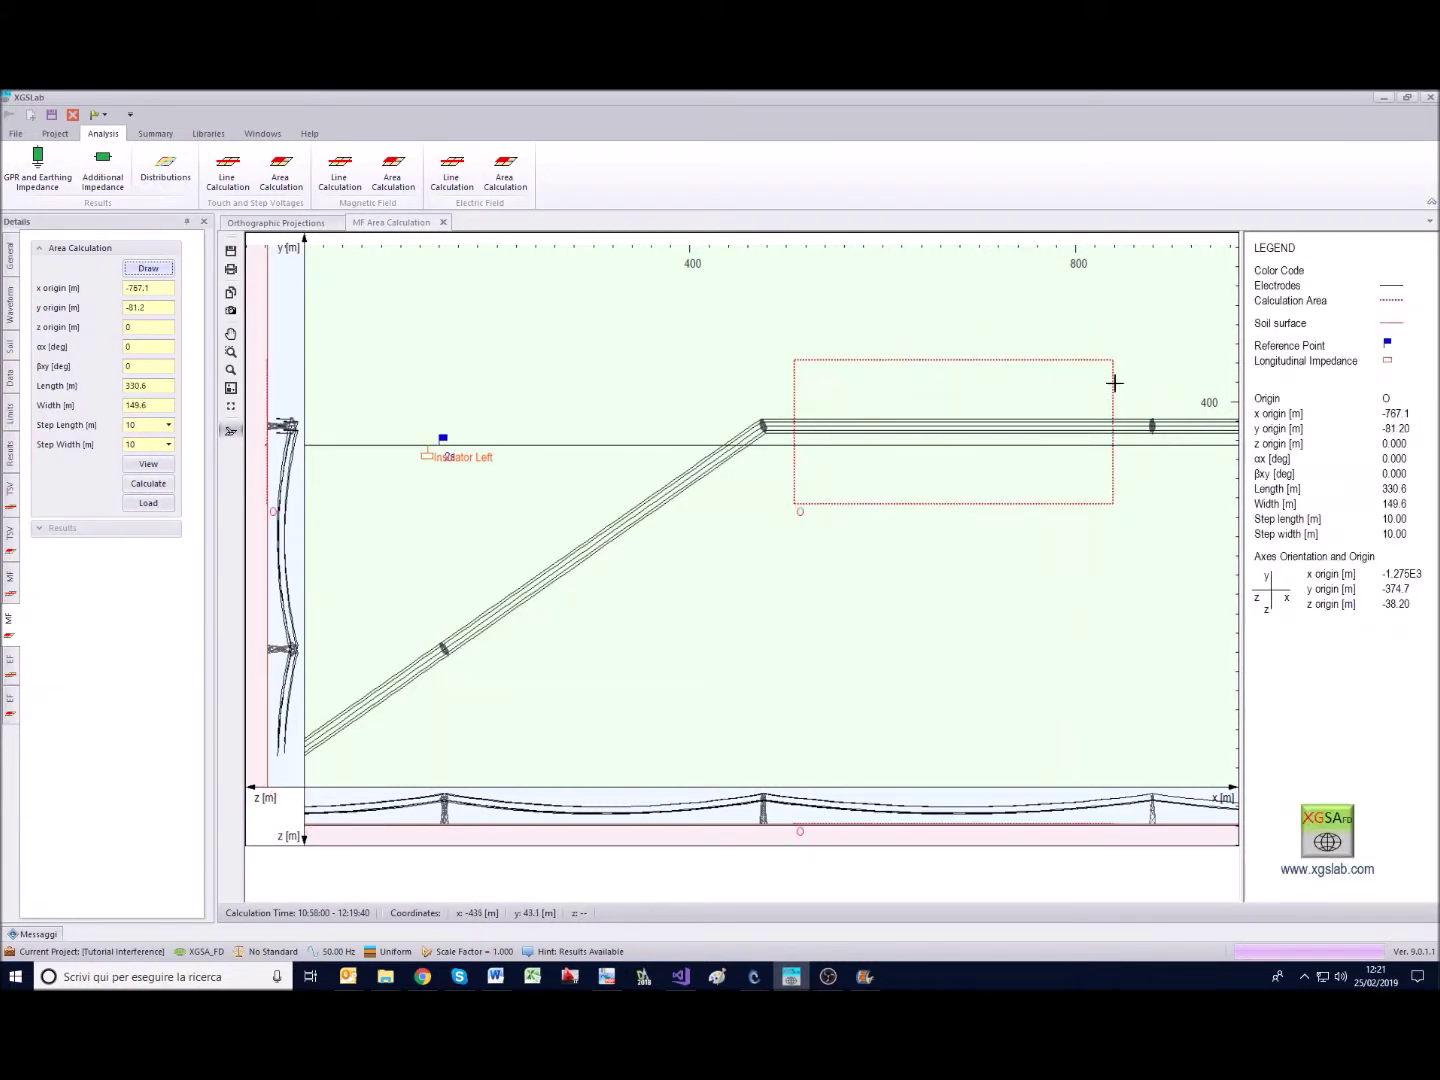
pyautogui.click(156, 286)
pyautogui.moveTo(157, 287); pyautogui.dragTo(127, 289)
pyautogui.write('-770')
pyautogui.press('Tab')
pyautogui.write('-80')
pyautogui.press('Tab')
pyautogui.press('Tab')
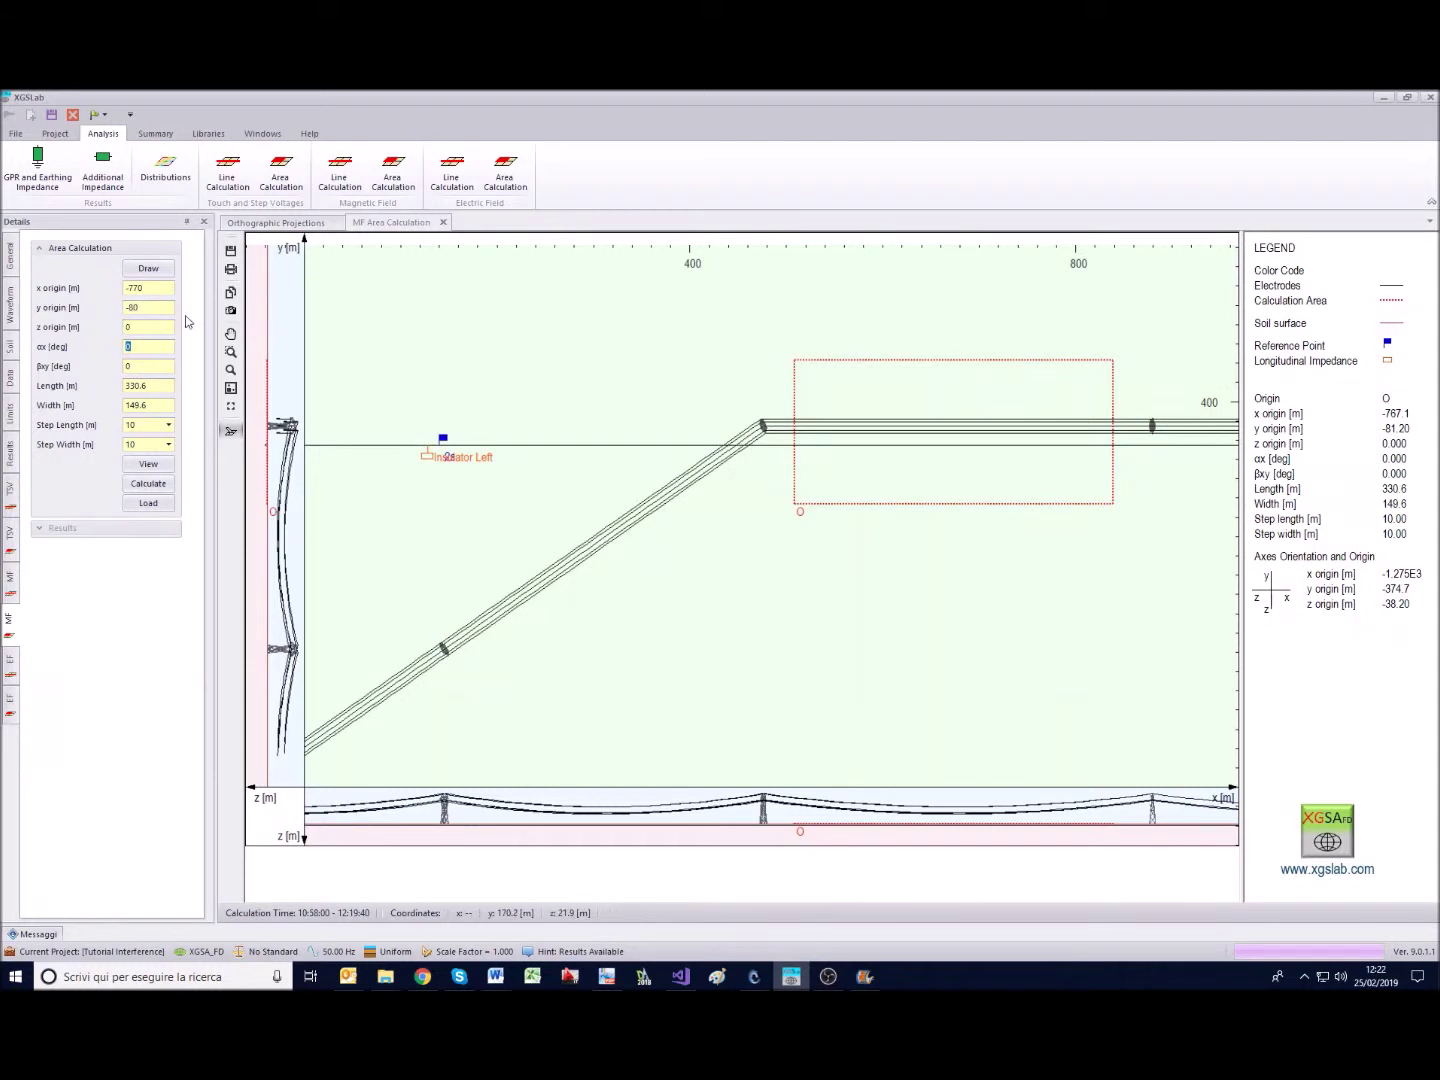
# Give the area a length of 330 m, a width of 150 m and 2 m steps.
pyautogui.press('Tab')
pyautogui.press('Tab')
pyautogui.write('330')
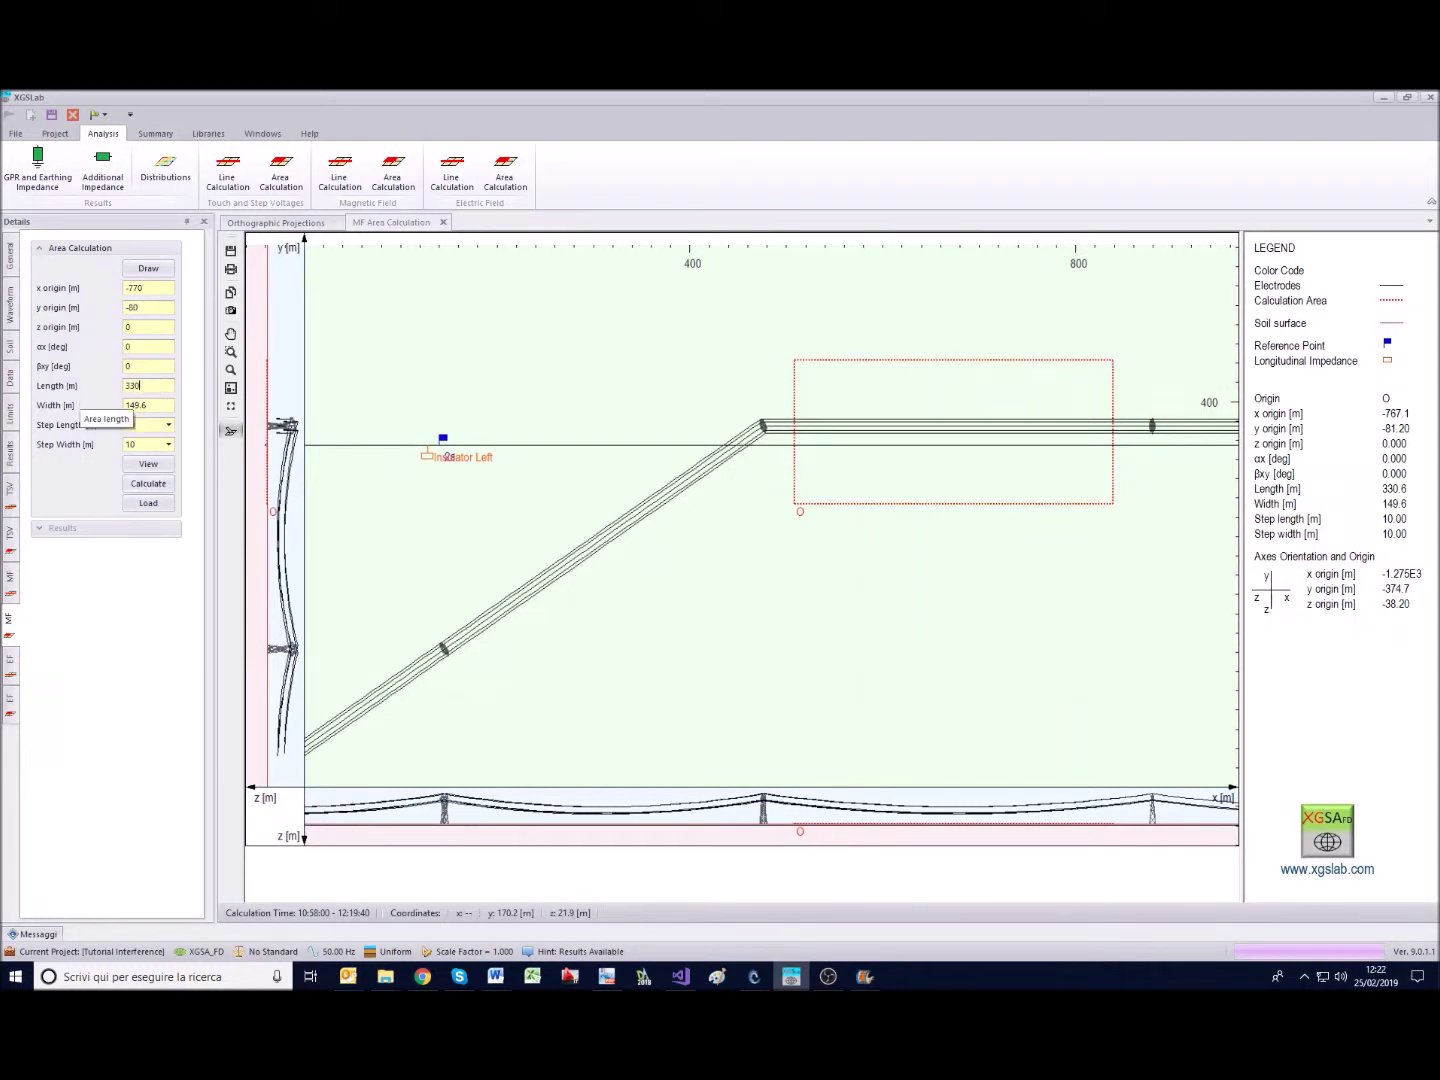
pyautogui.press('Tab')
pyautogui.write('150')
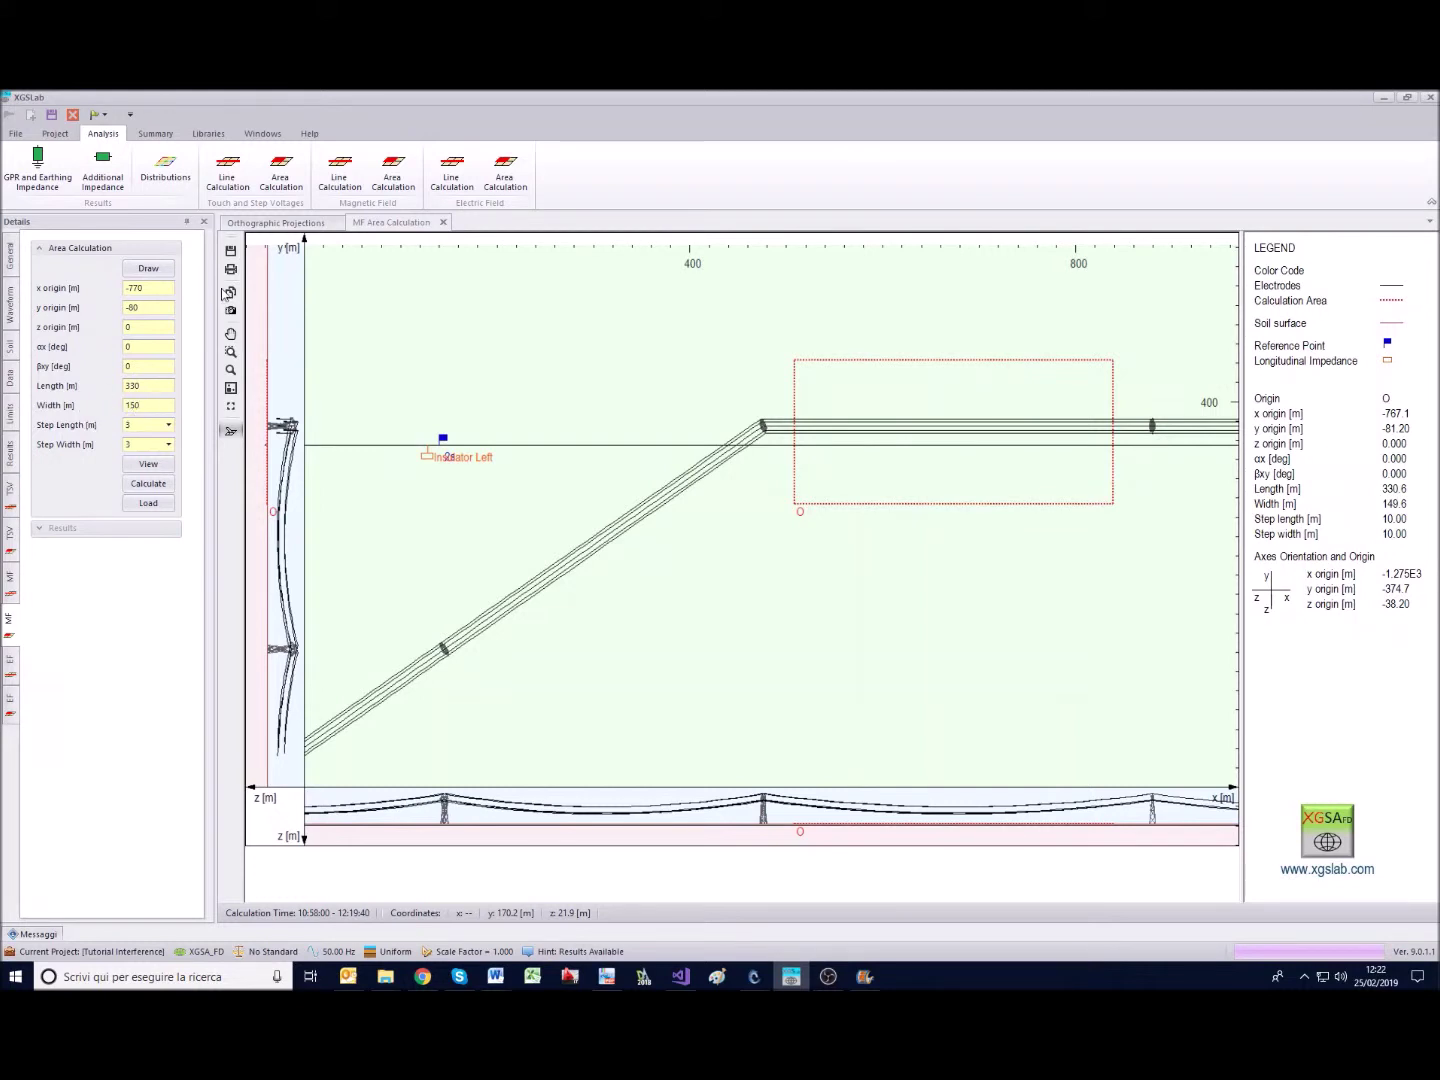
pyautogui.press('Tab')
pyautogui.write('3')
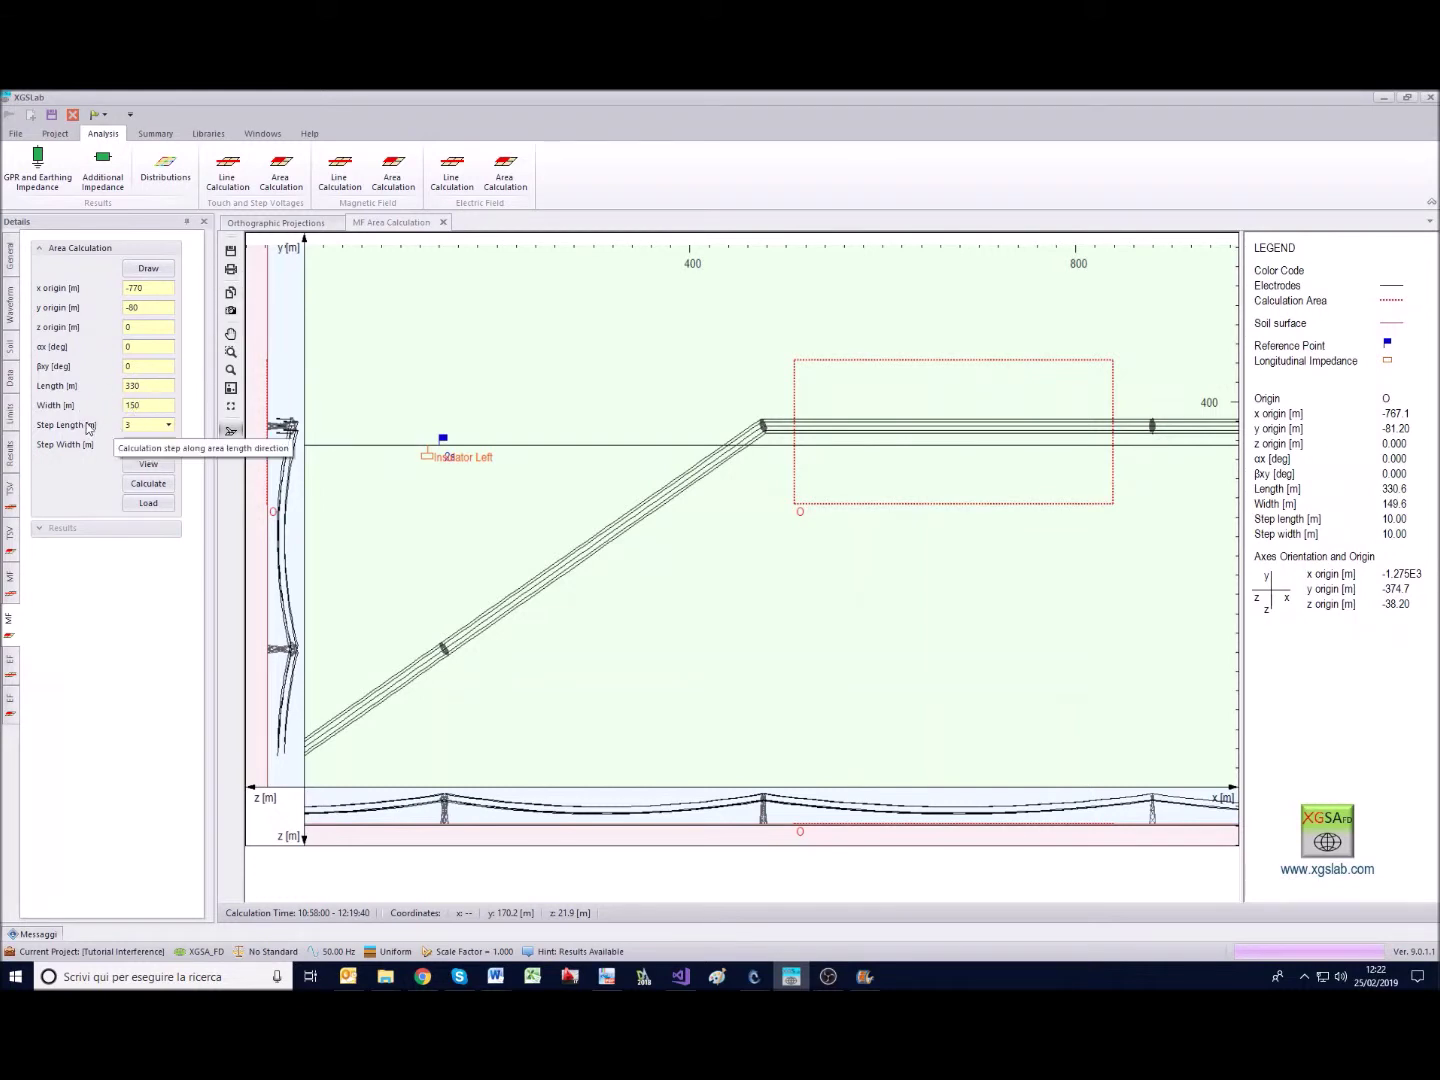
pyautogui.hotkey('shift', 'Home')
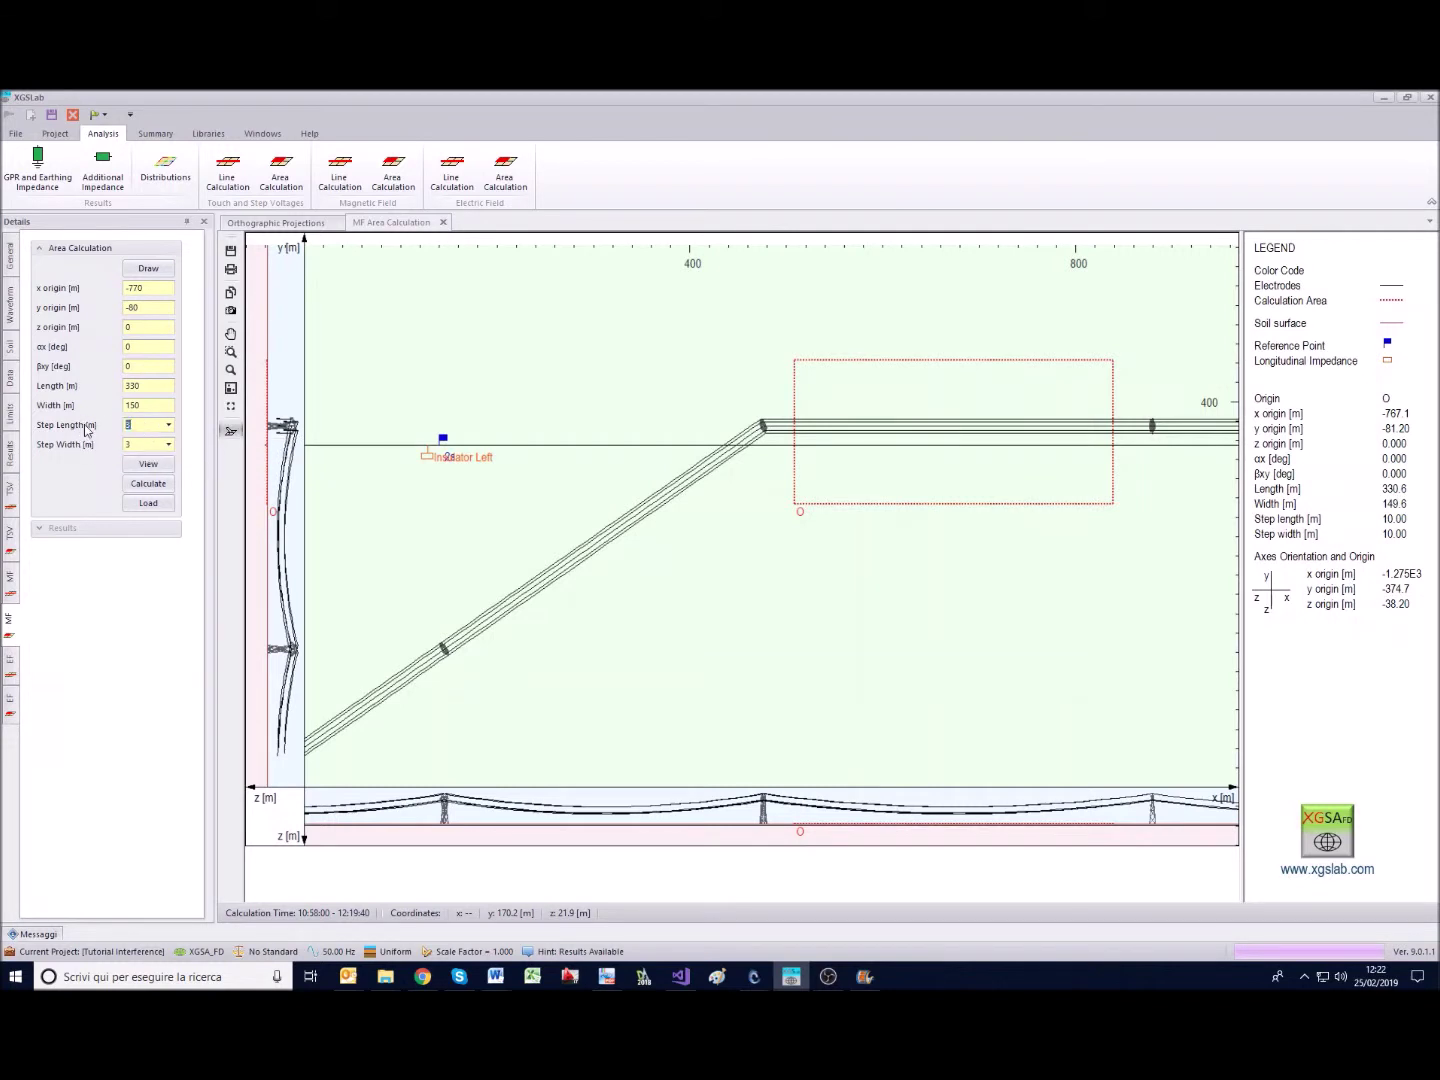
pyautogui.write('2')
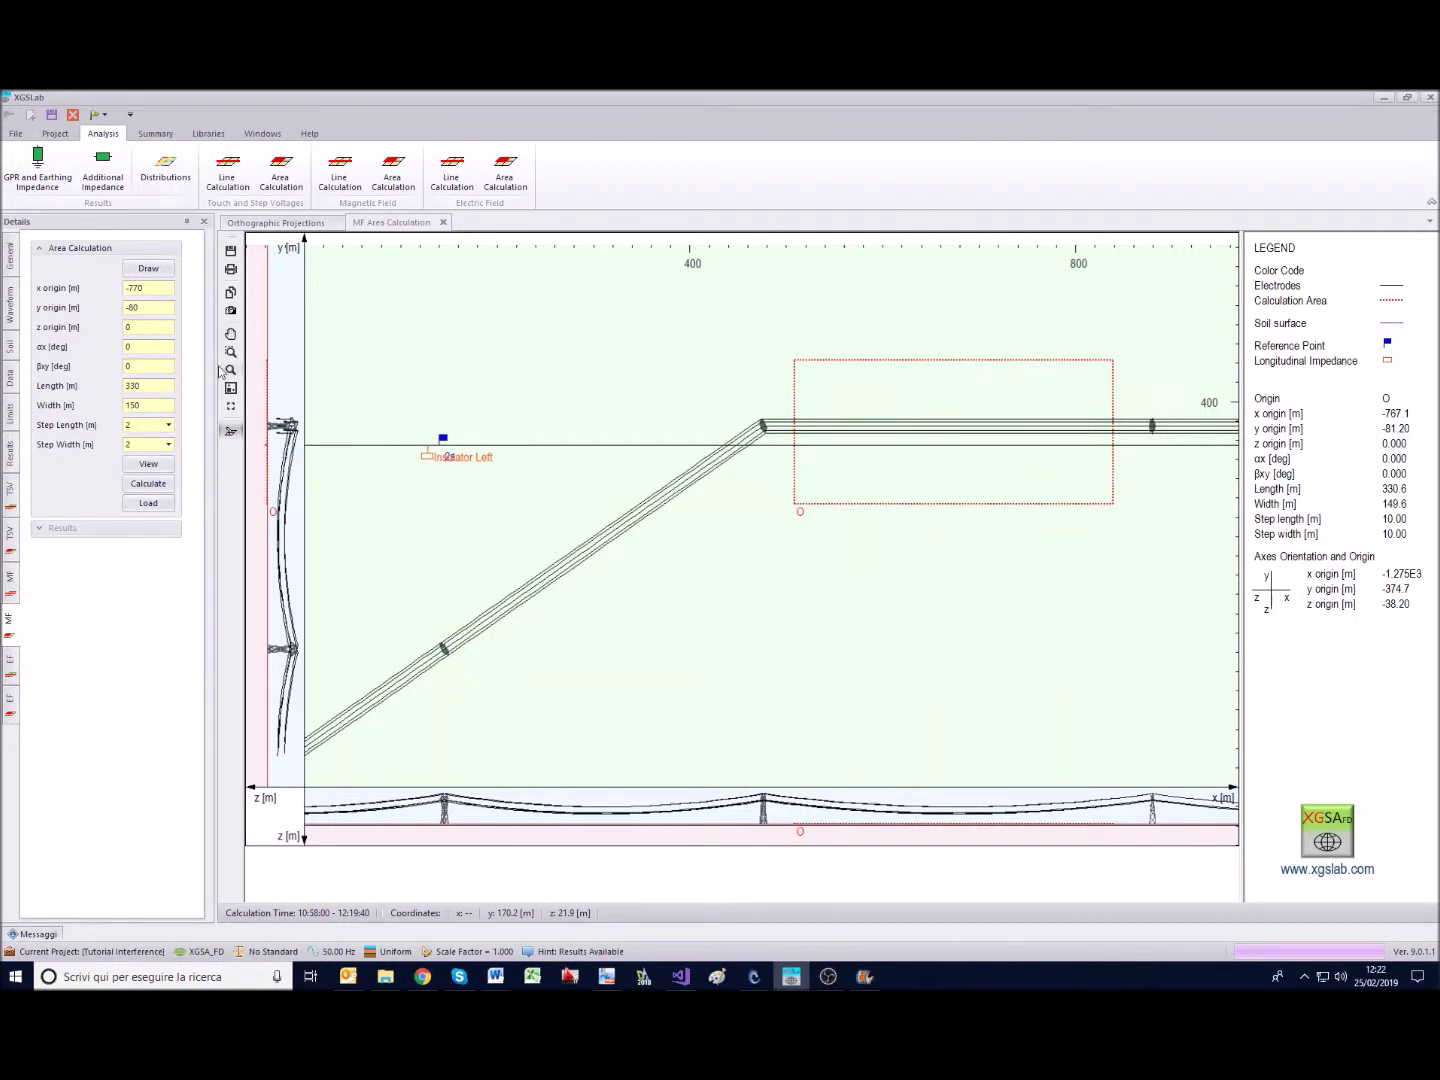
pyautogui.click(142, 329)
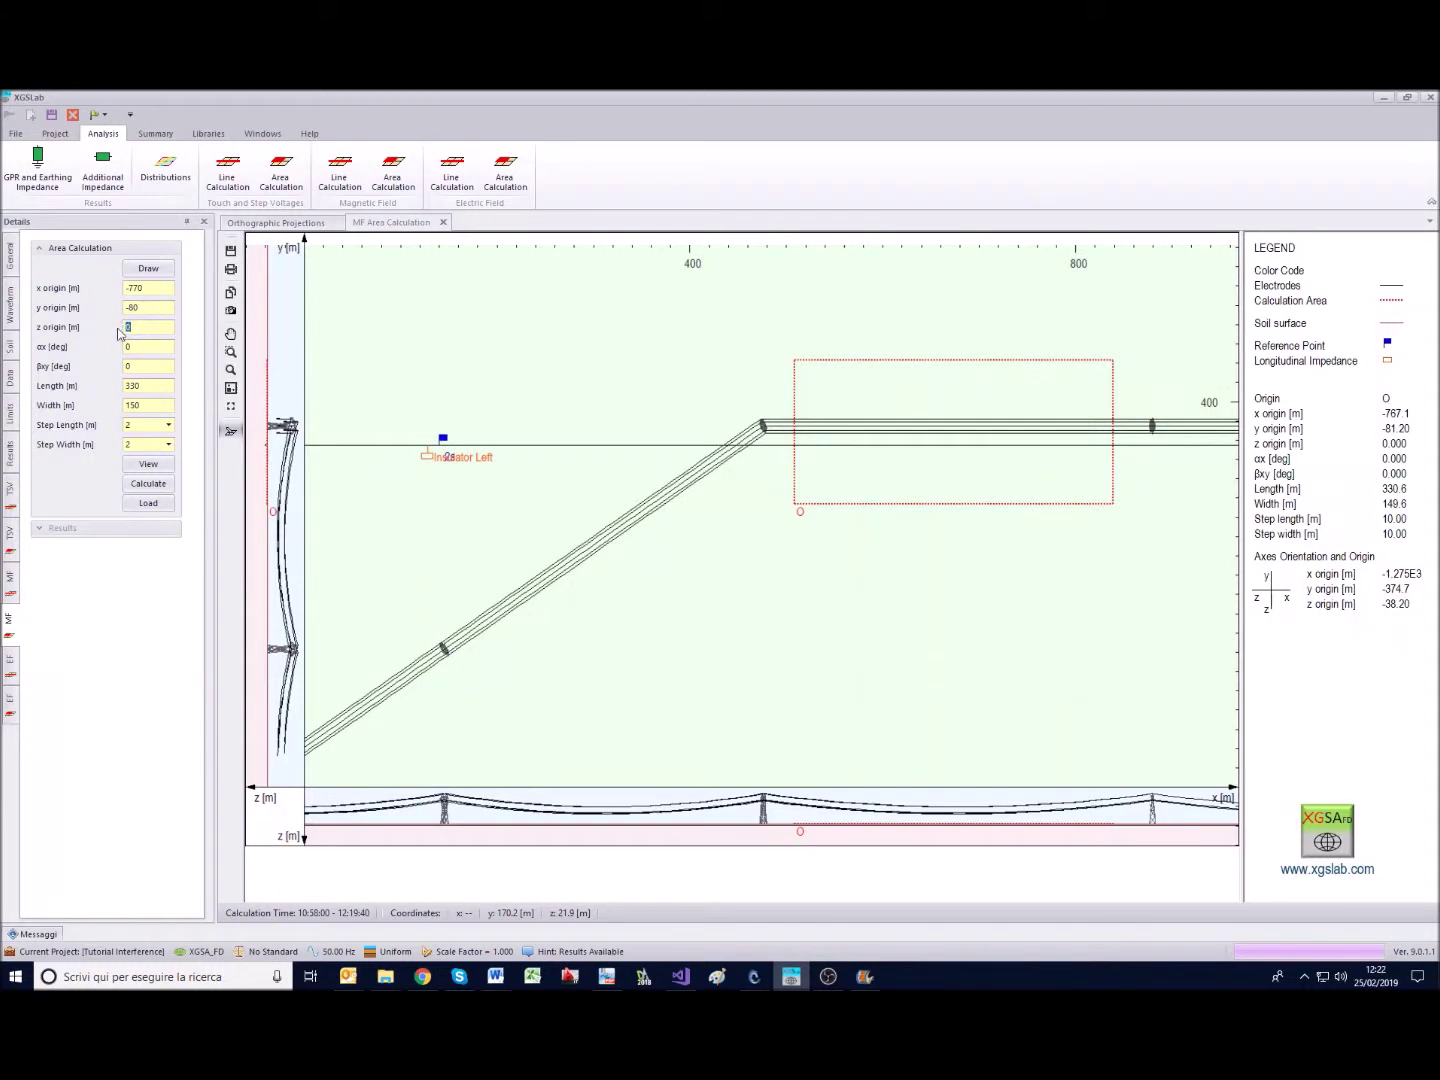
# Set the area's z origin to -1 m and compute the magnetic field, reaching a 27.5 µT maximum.
pyautogui.write('-1')
pyautogui.click(148, 485)
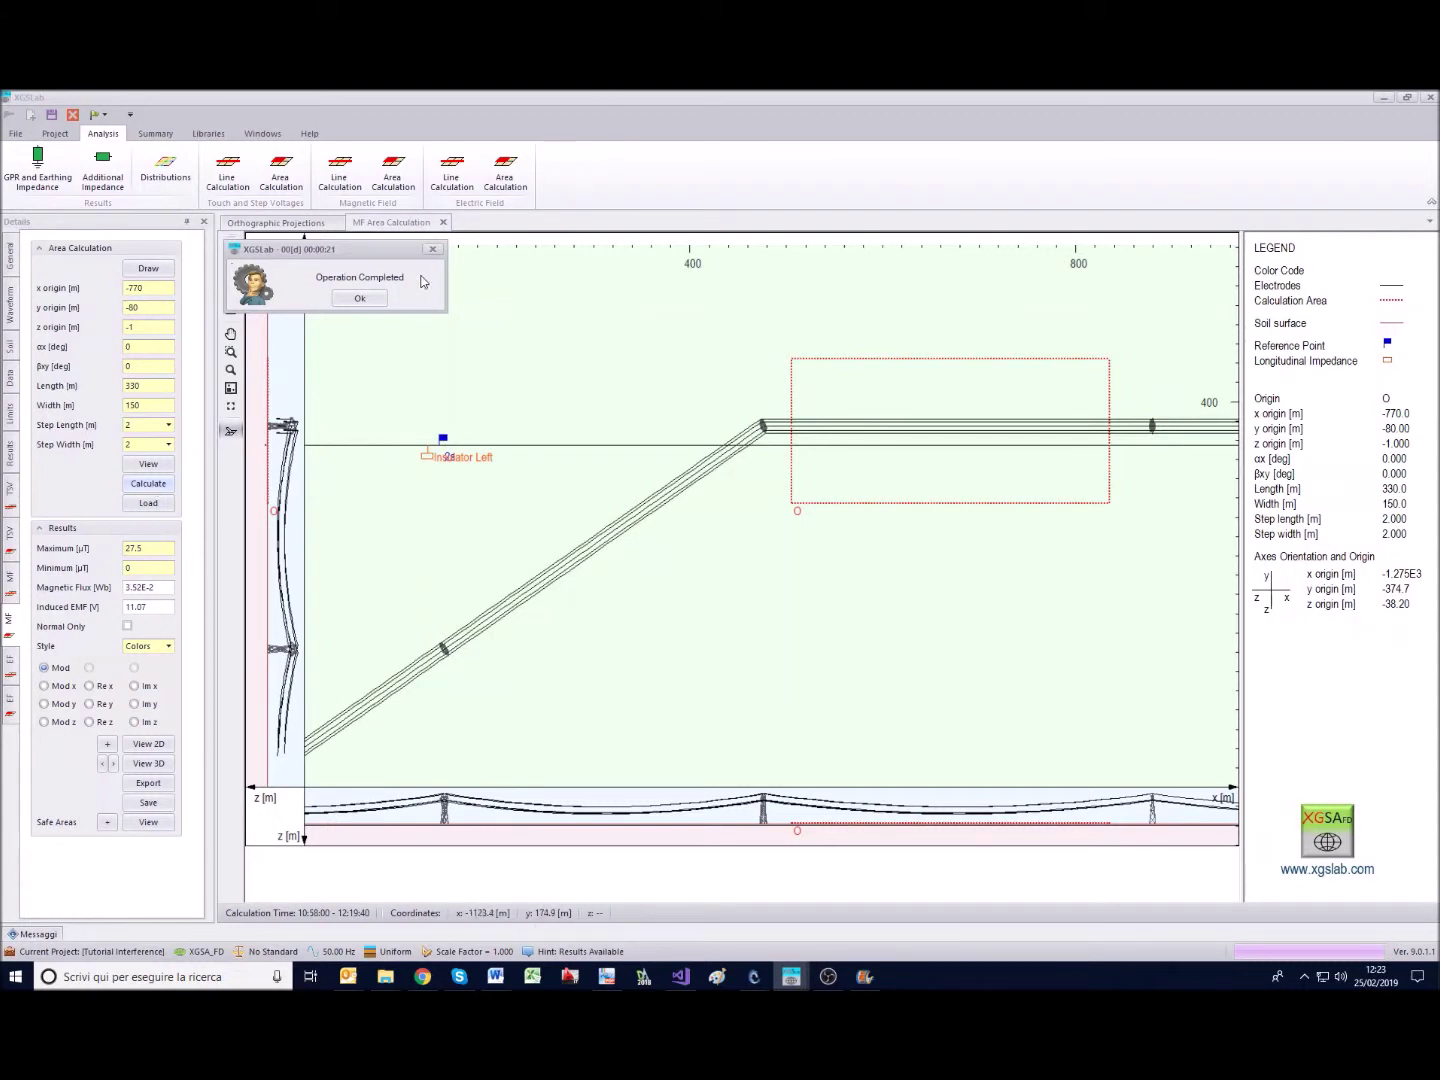
pyautogui.click(362, 298)
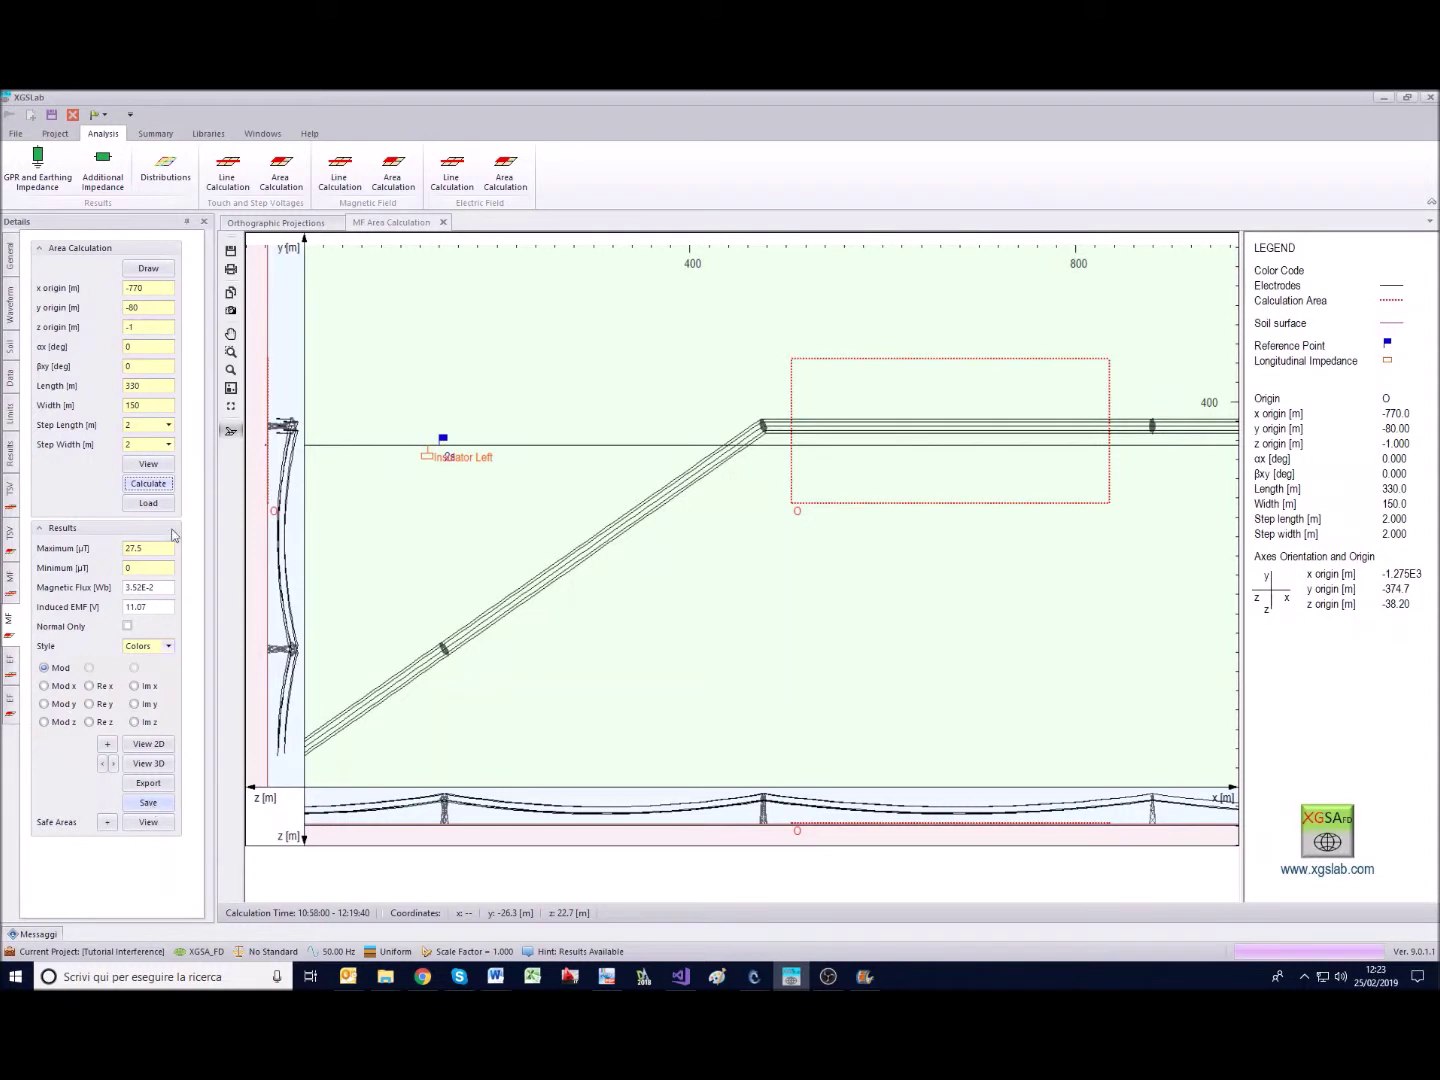
pyautogui.click(148, 805)
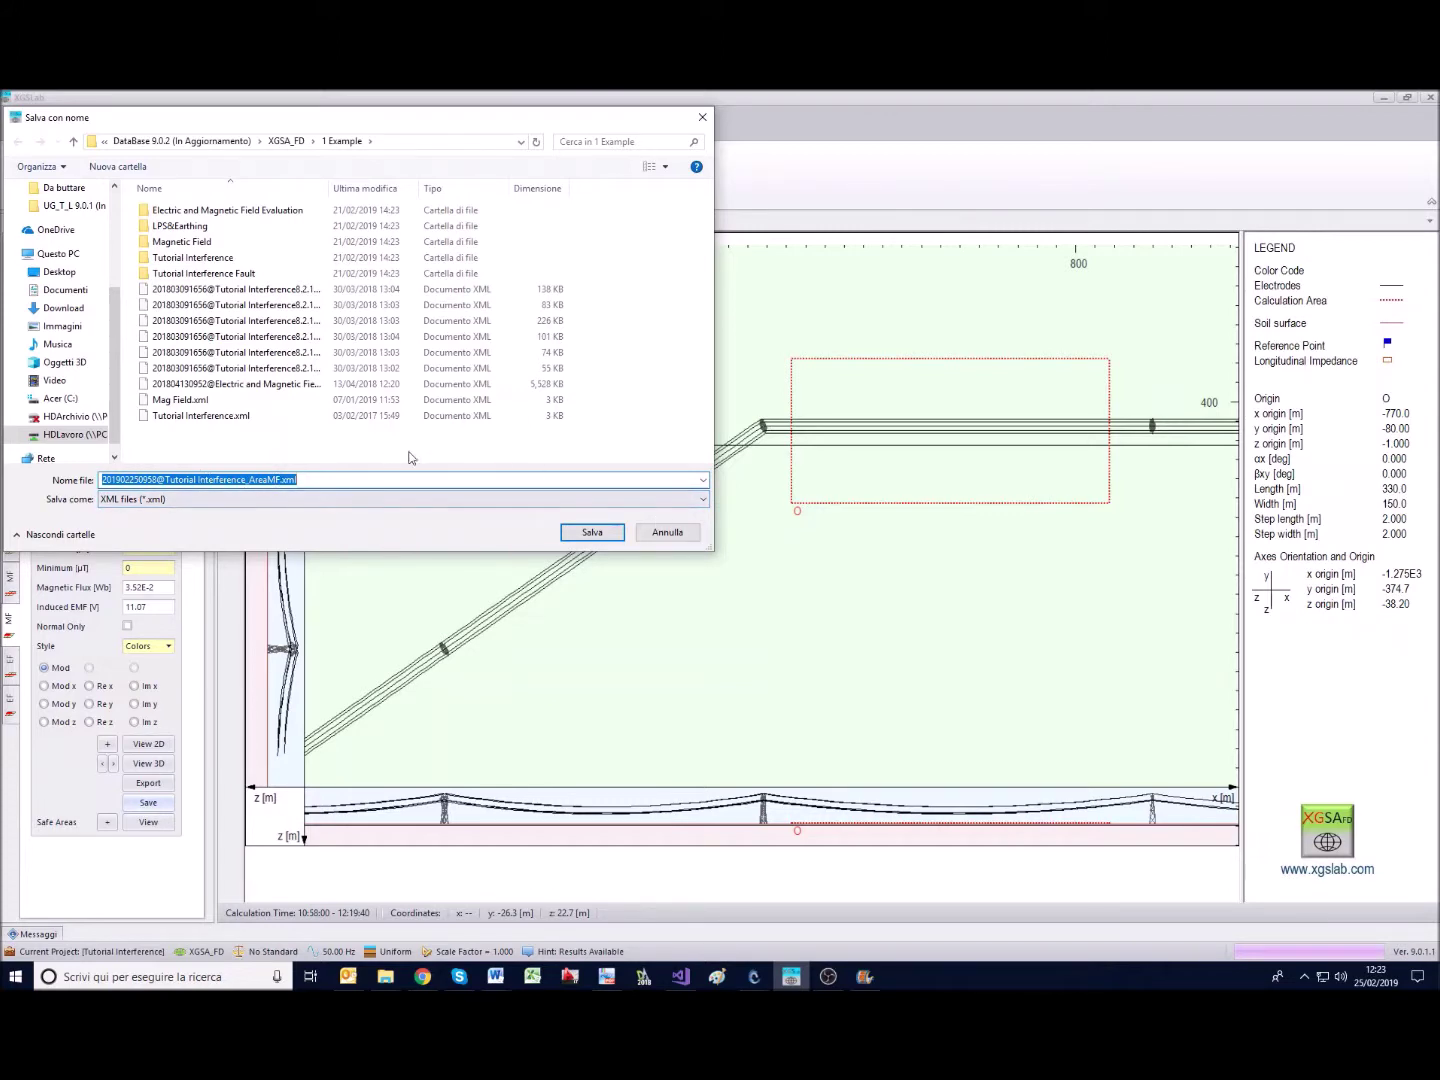
pyautogui.click(704, 118)
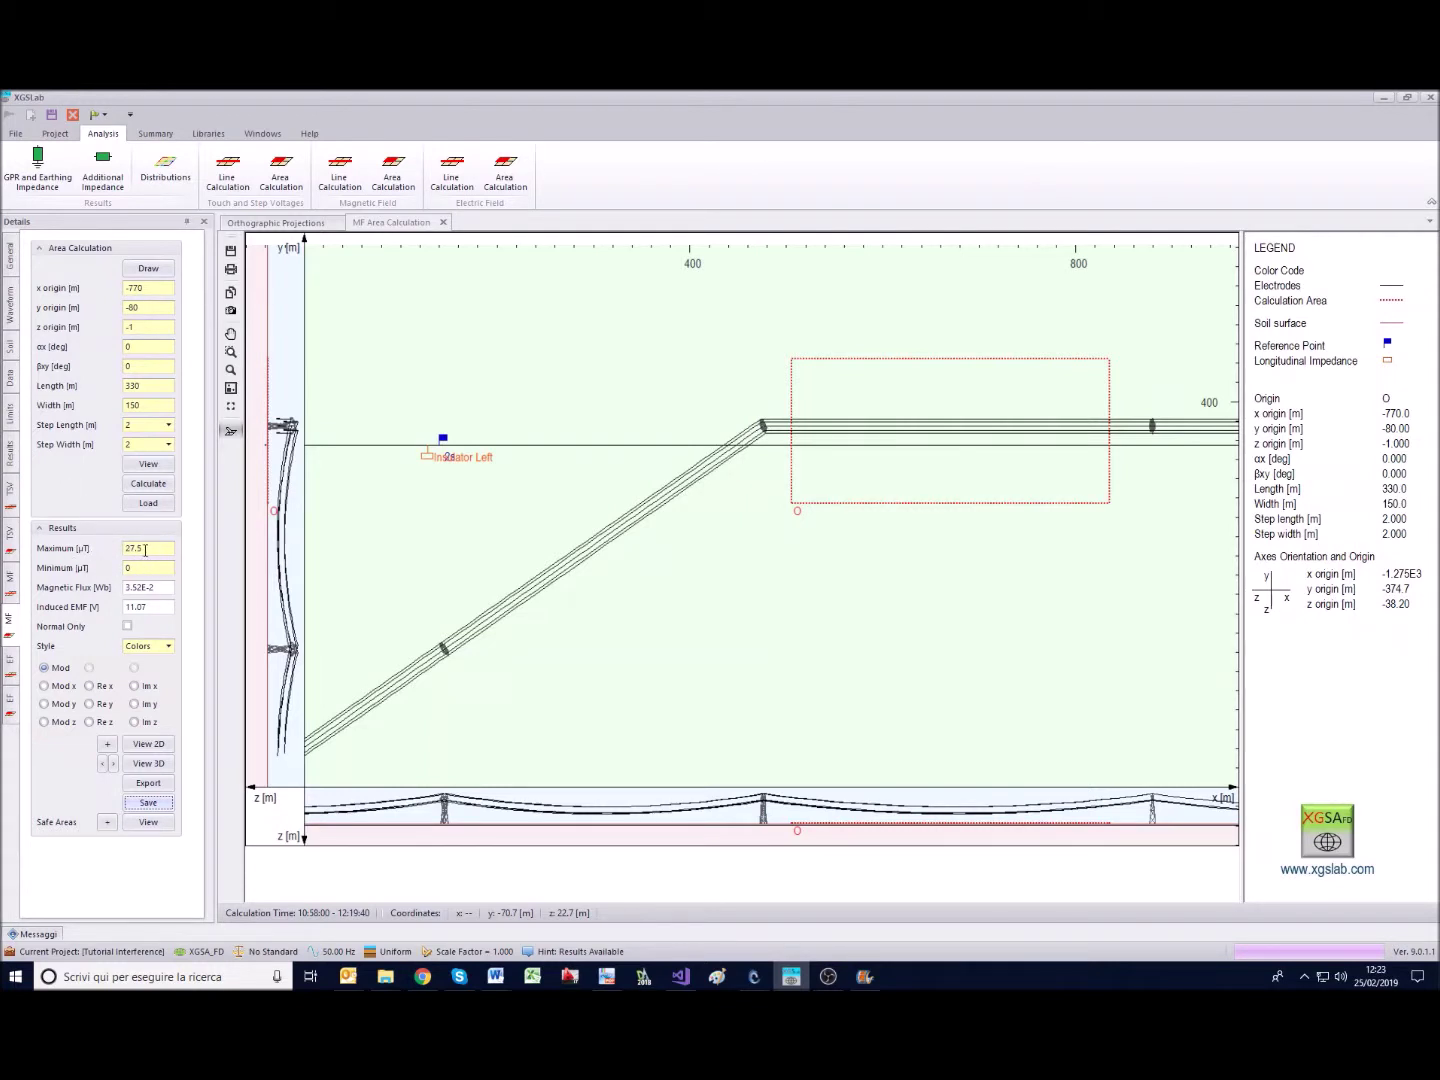
# Plot the magnetic field as 2D colour and contour maps, each zoomed to the area, then restore the Colors style.
pyautogui.click(148, 743)
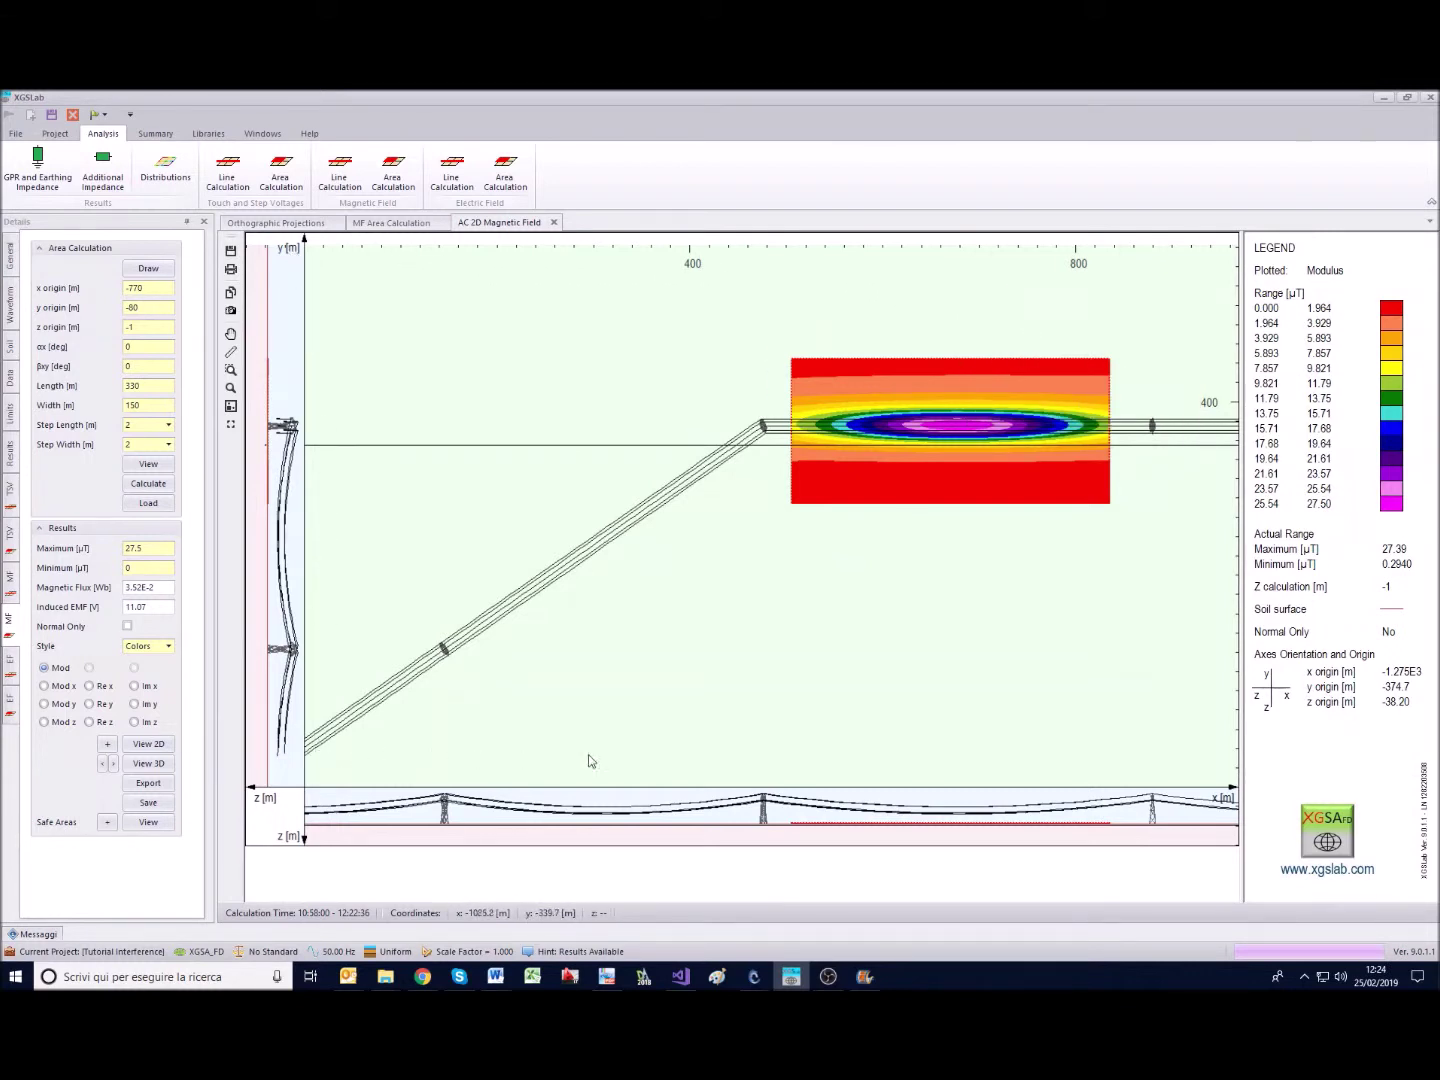
pyautogui.click(108, 744)
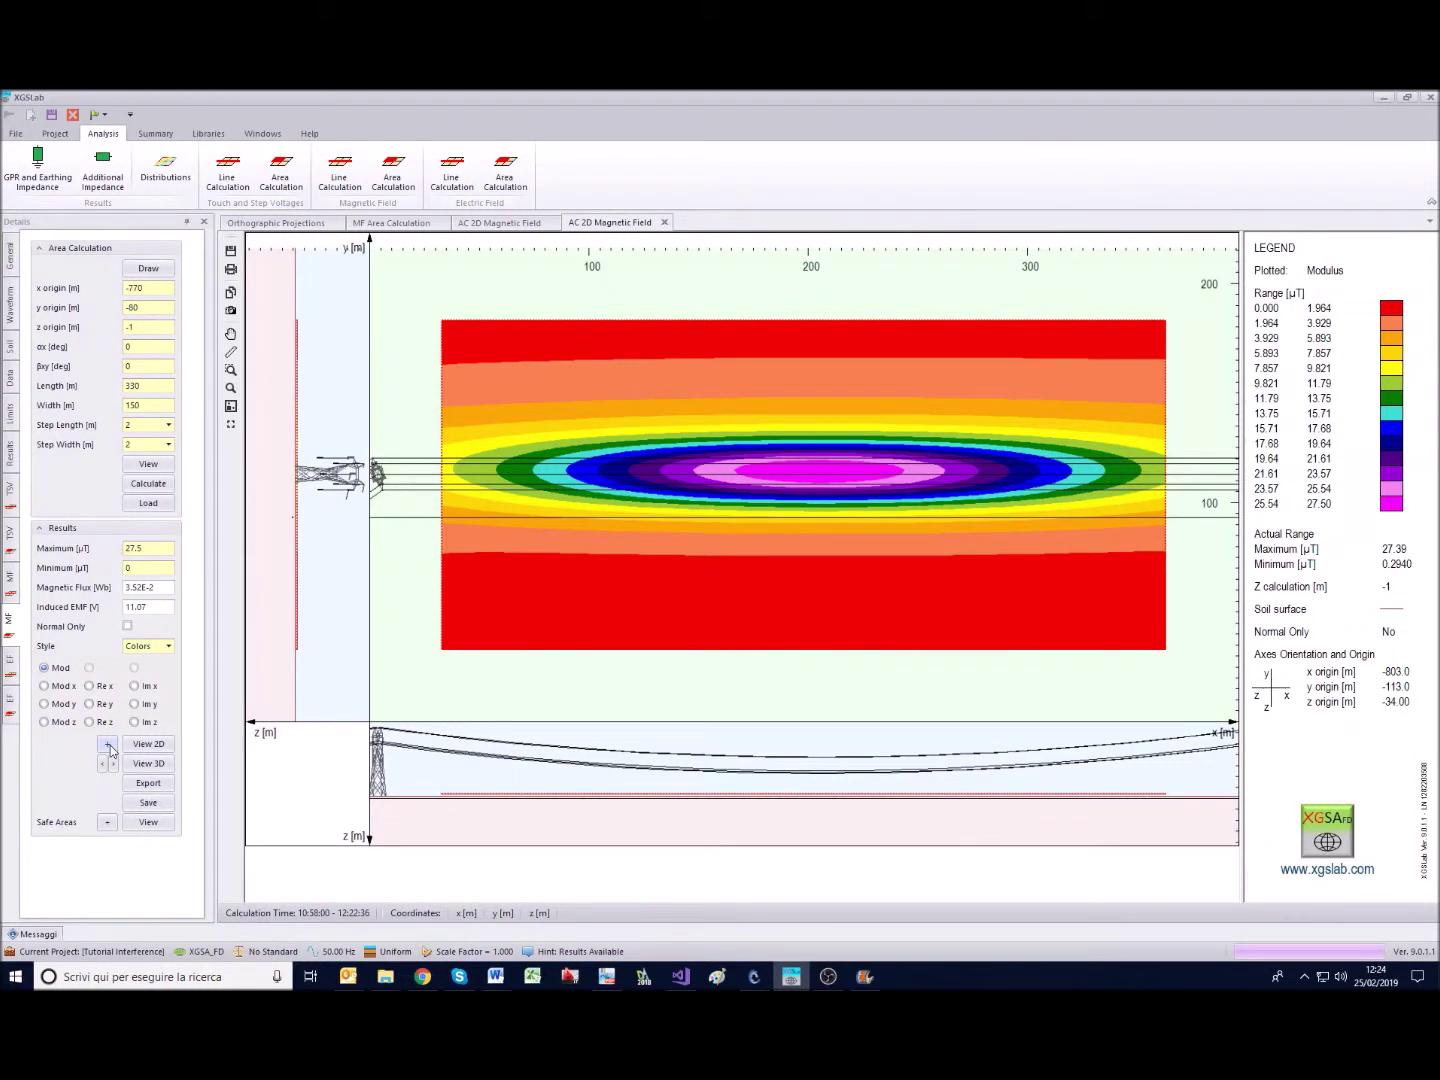
pyautogui.click(168, 647)
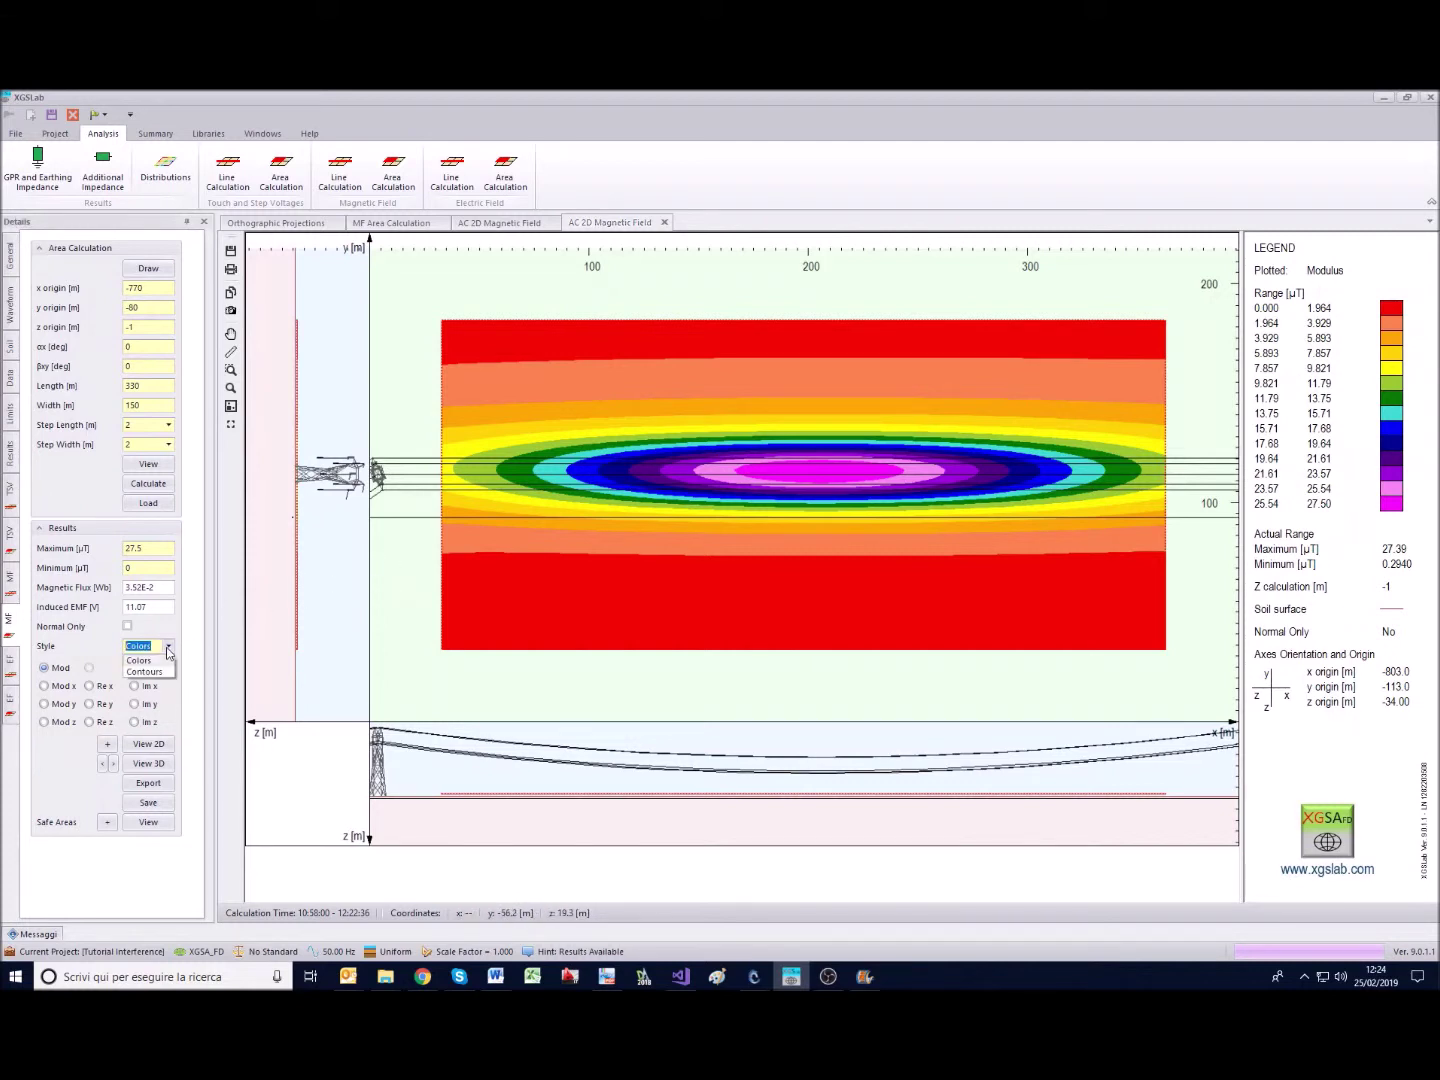
pyautogui.click(155, 678)
pyautogui.click(140, 744)
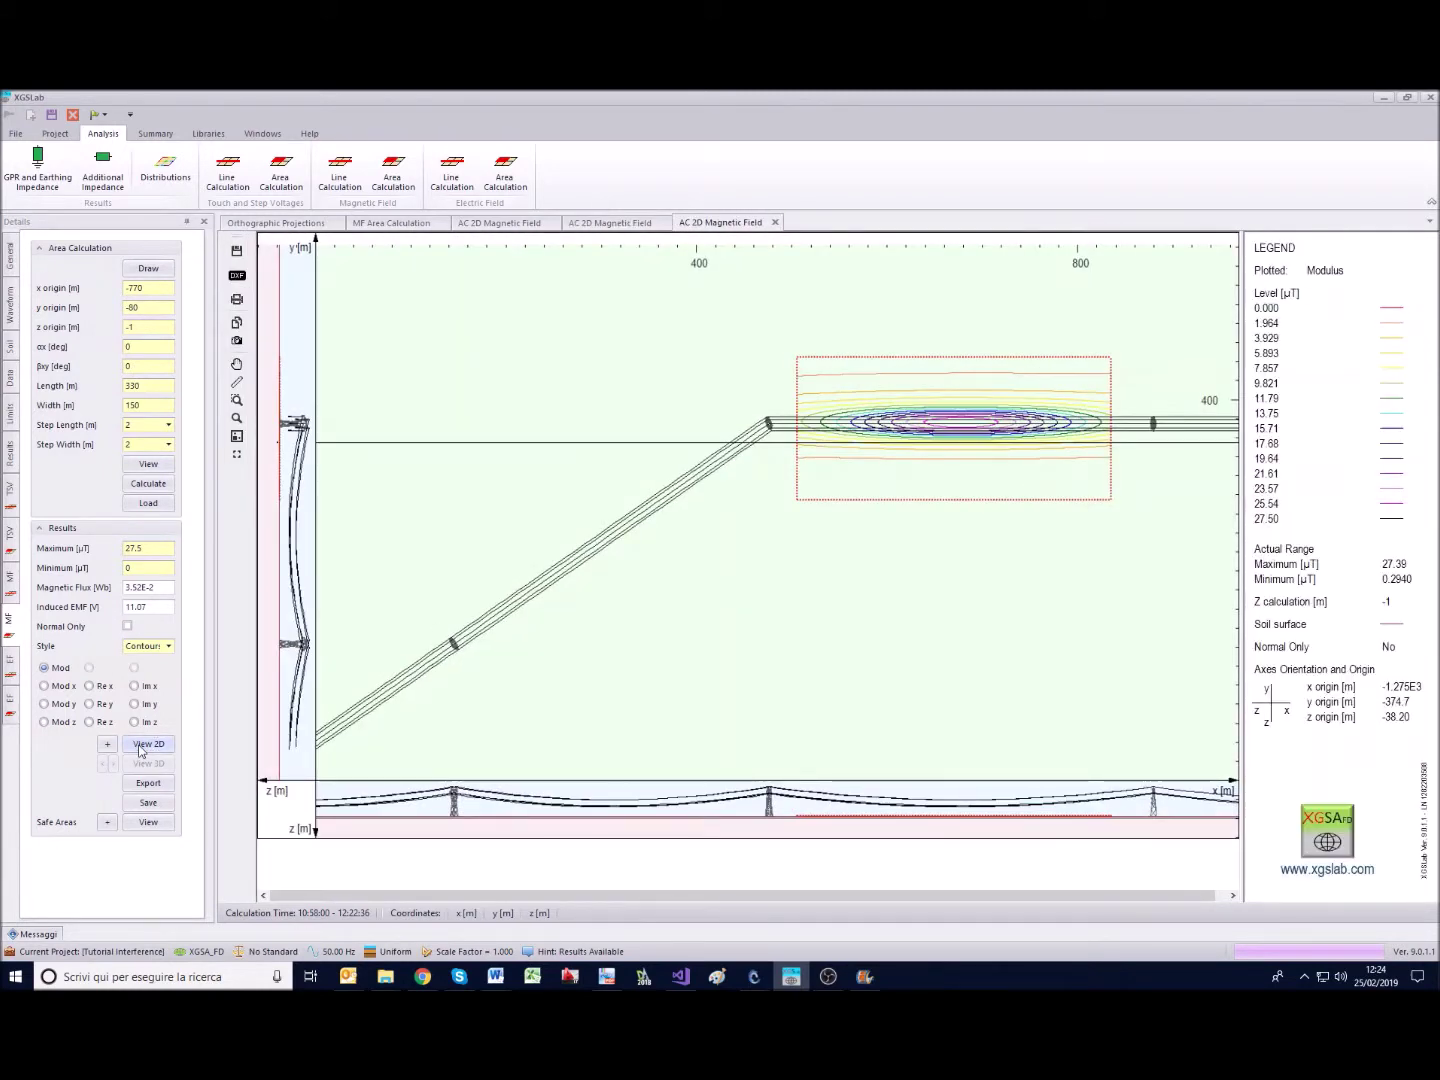
pyautogui.click(106, 744)
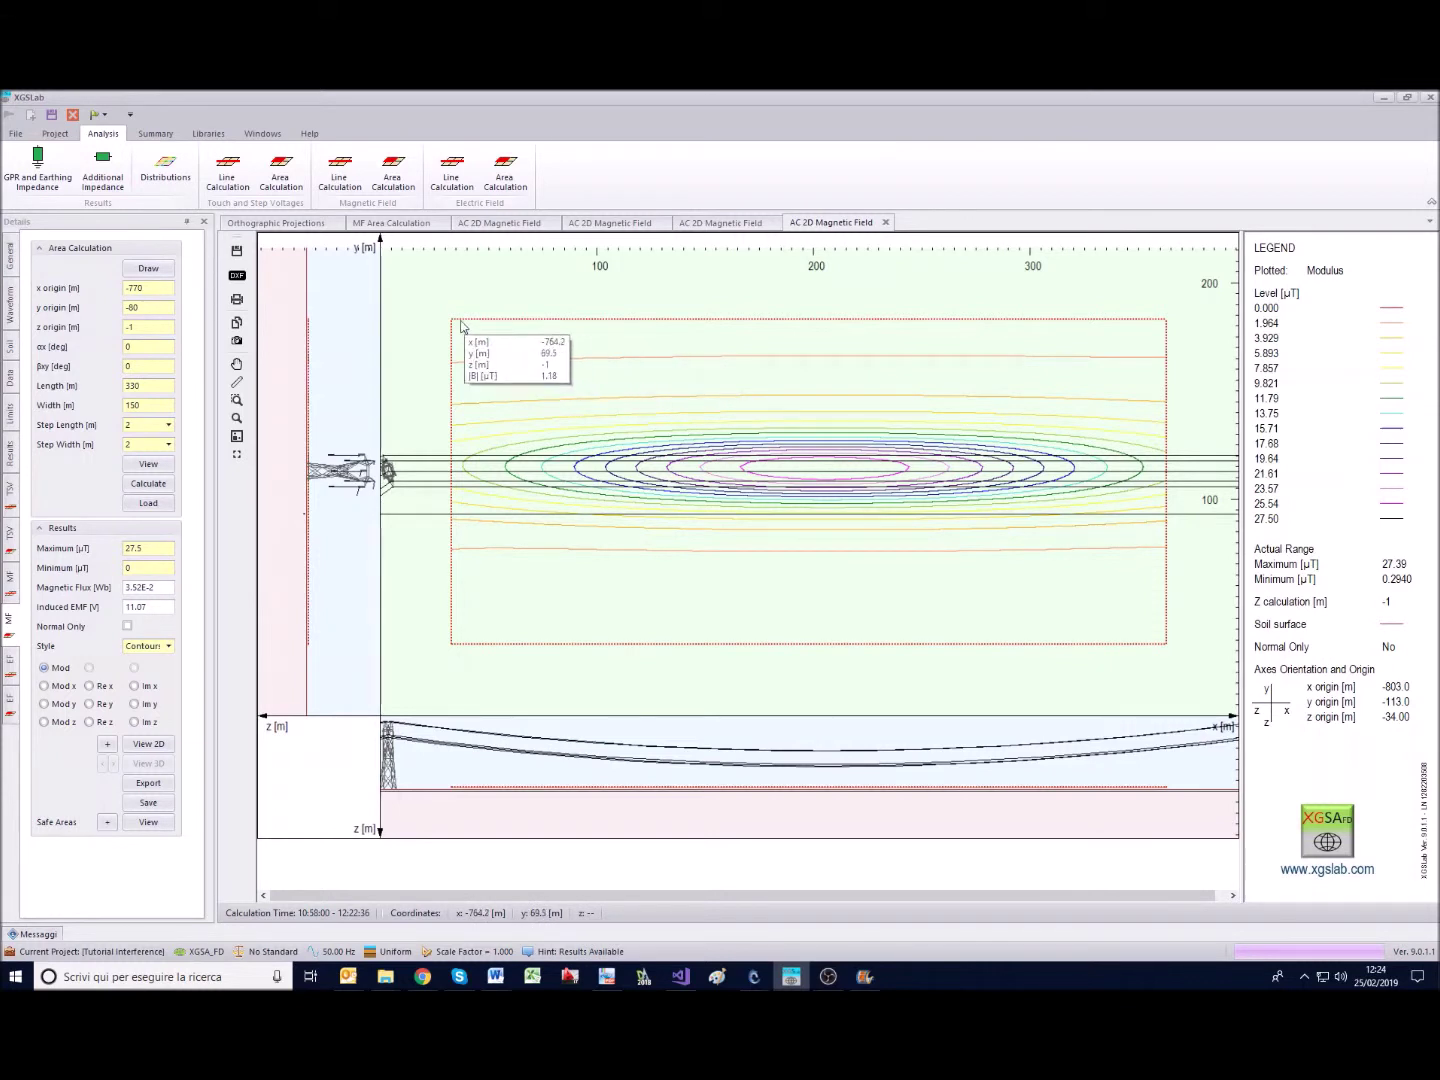
pyautogui.click(168, 646)
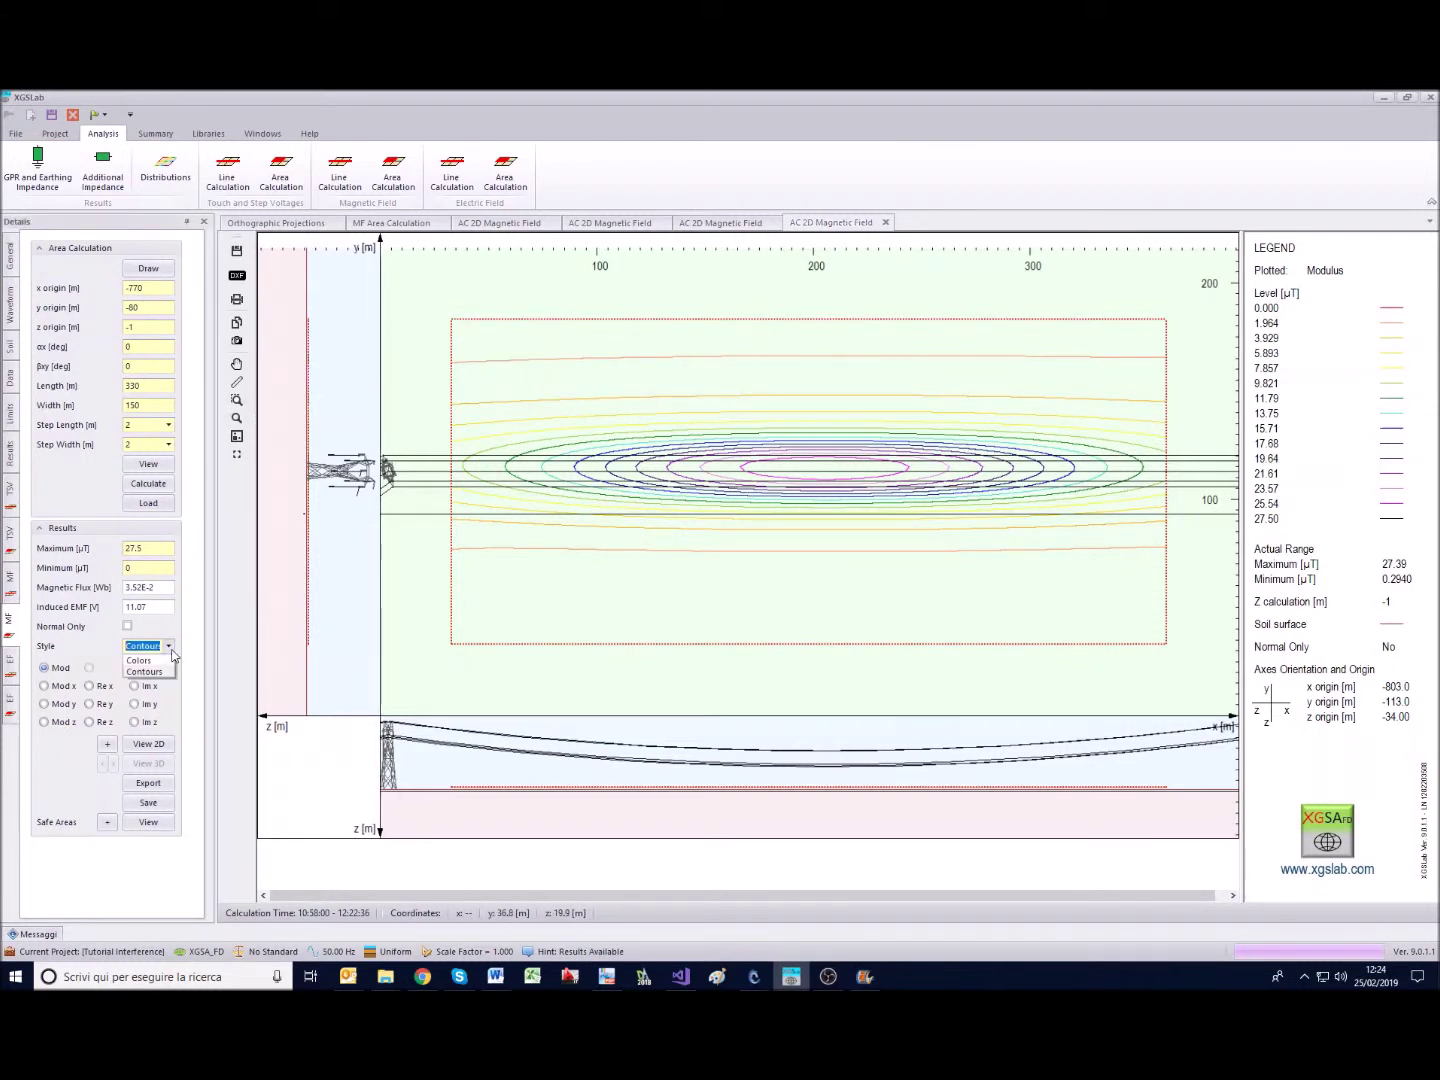
pyautogui.click(160, 668)
# Show the field as a 3D surface with two rotated views, then map its x component in 2D.
pyautogui.click(147, 764)
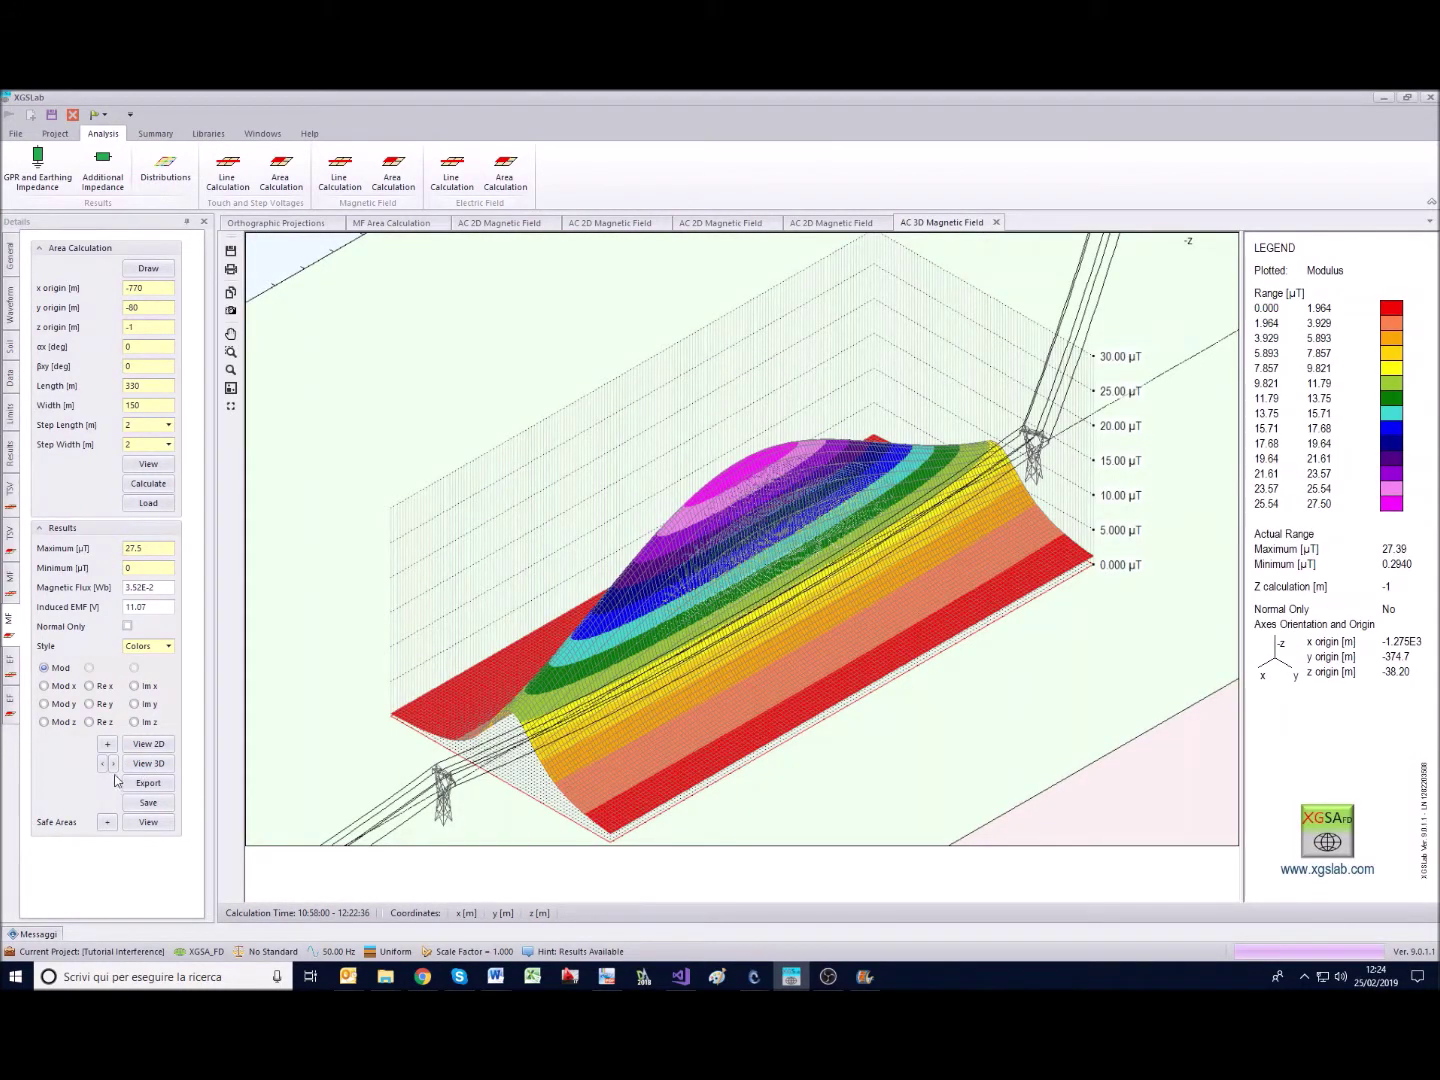
pyautogui.click(113, 763)
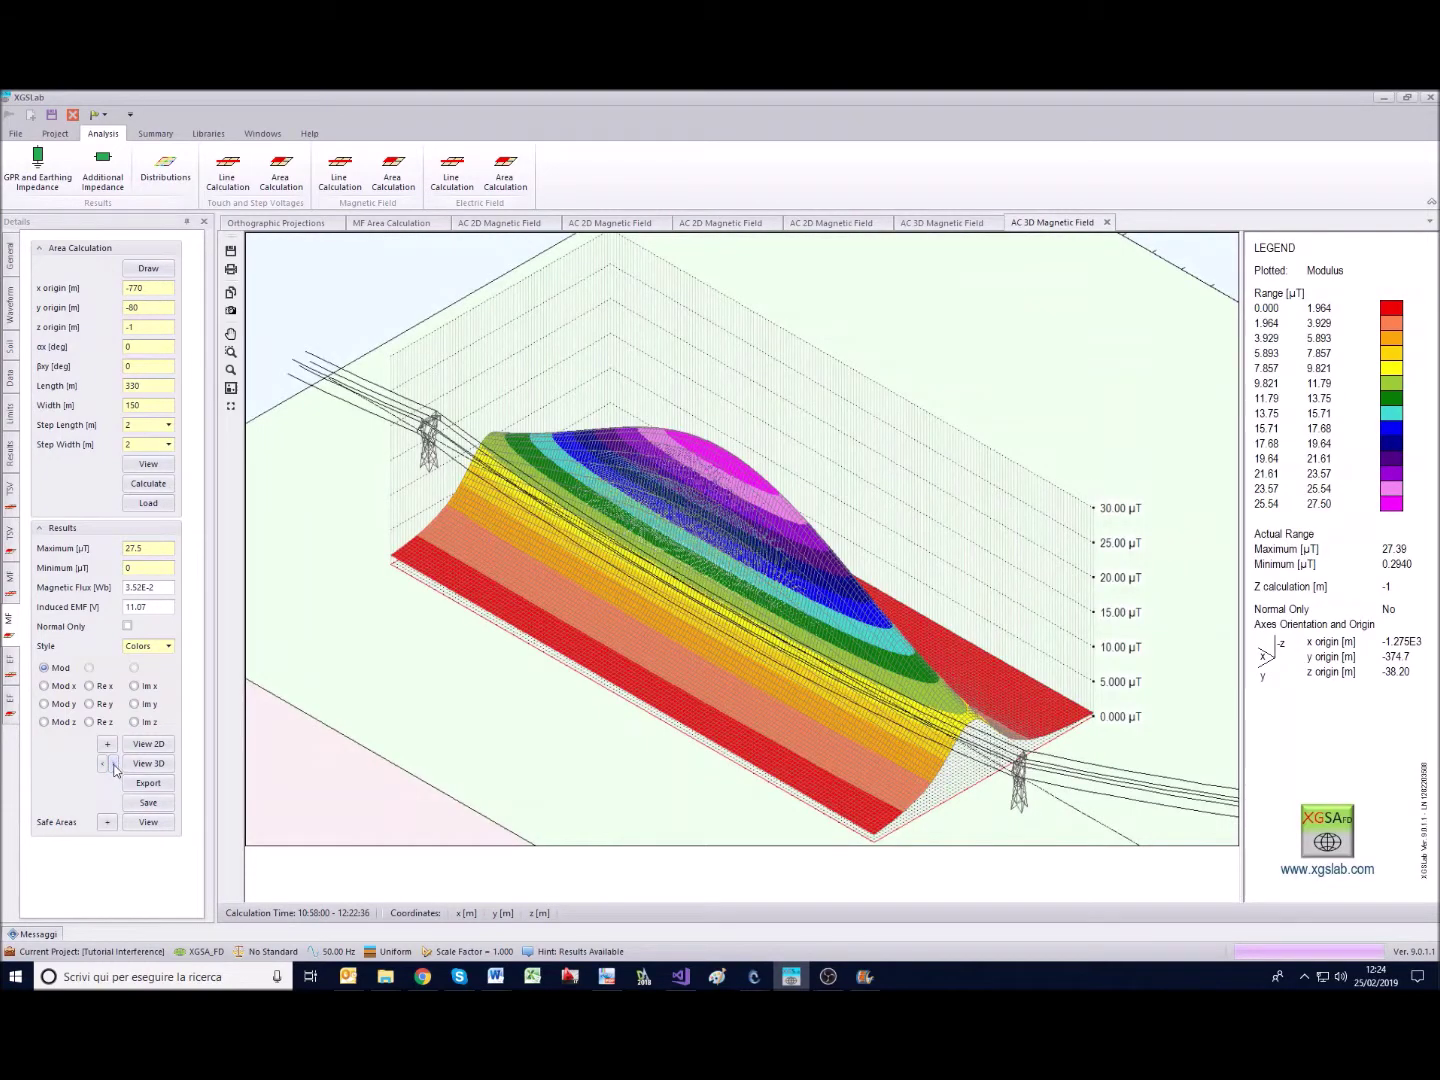
pyautogui.click(112, 764)
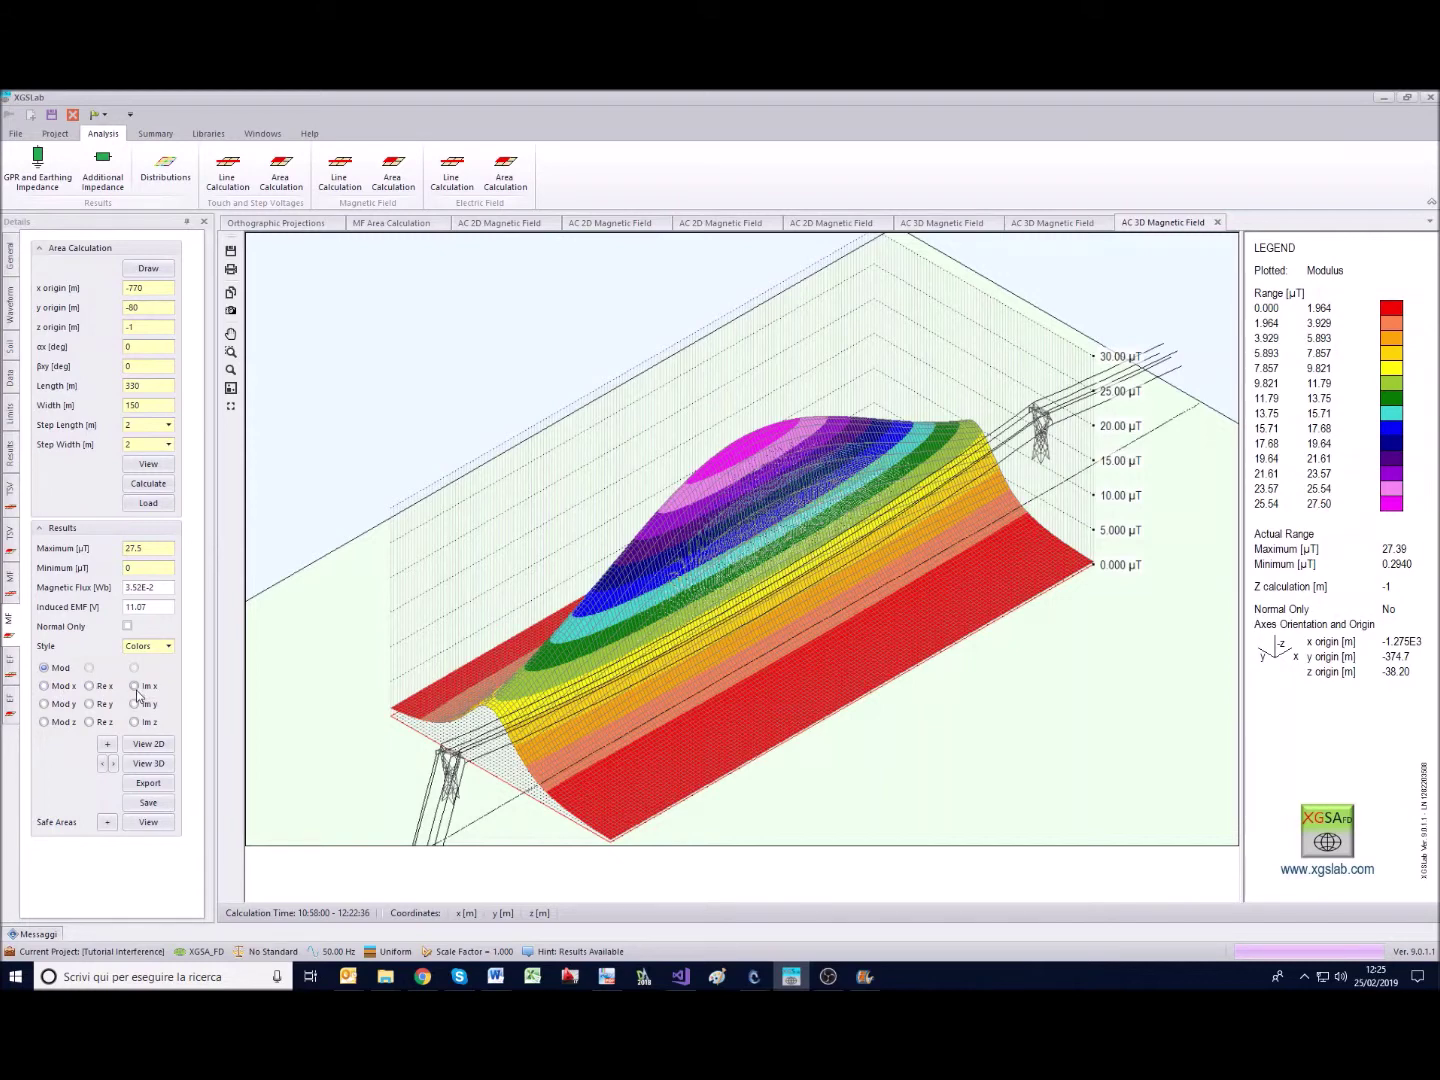
pyautogui.click(44, 686)
pyautogui.click(154, 743)
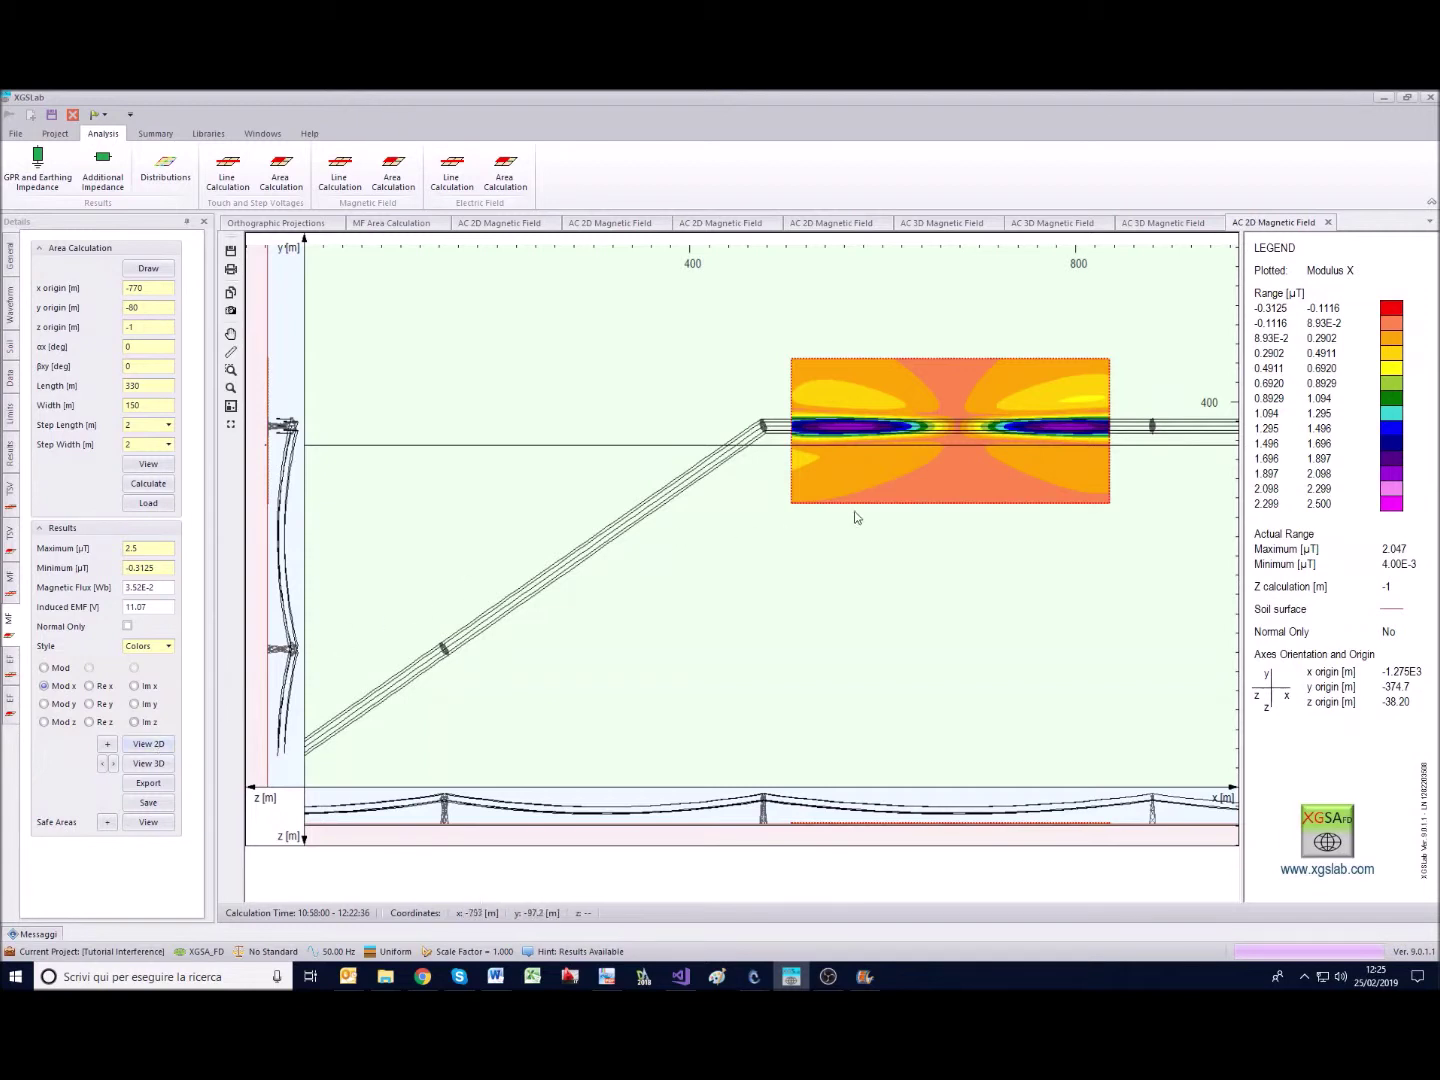
# Map the y and z components of the magnetic field over the calculation area.
pyautogui.click(44, 704)
pyautogui.click(143, 744)
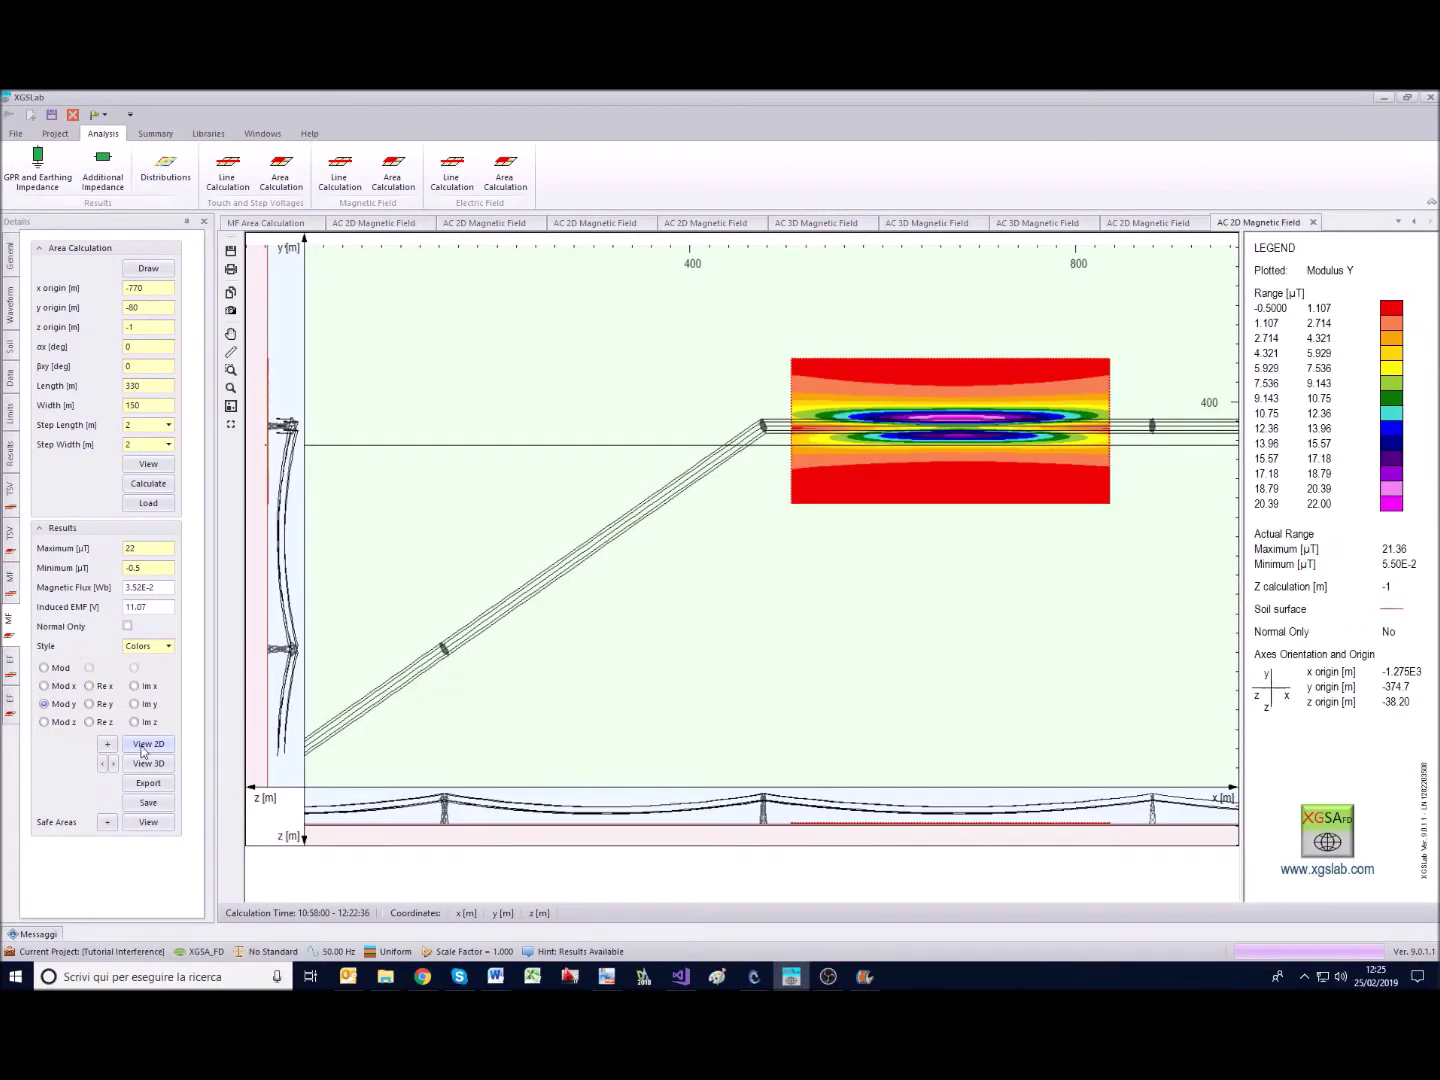
pyautogui.moveTo(926, 463)
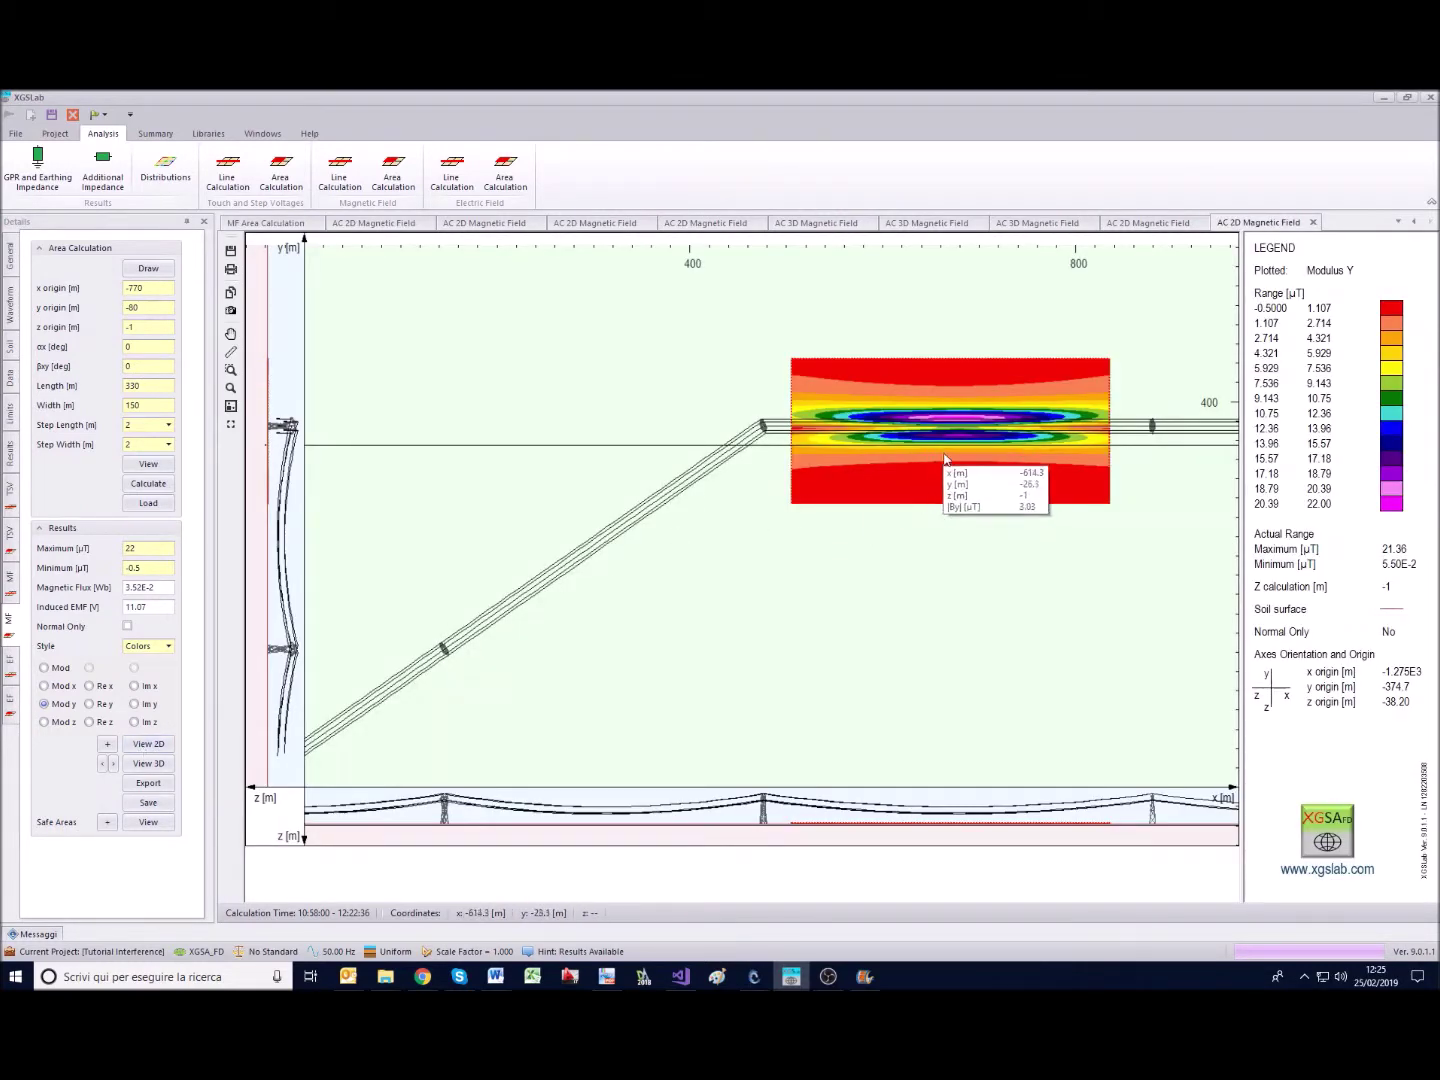
pyautogui.click(43, 722)
pyautogui.click(145, 744)
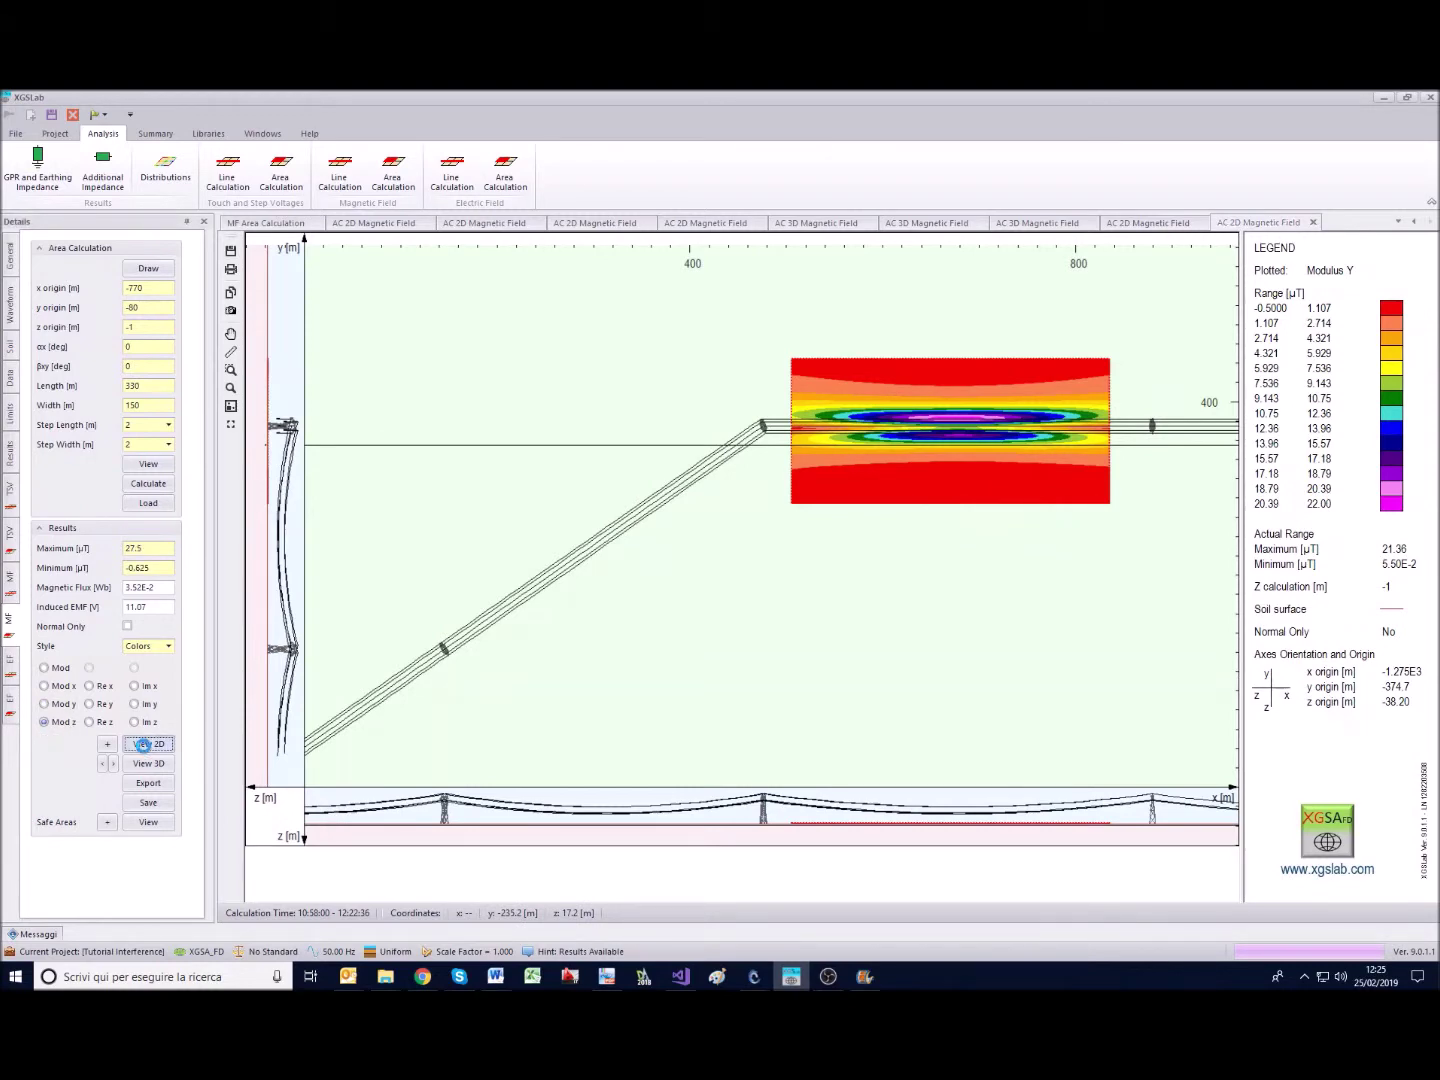
pyautogui.moveTo(942, 486)
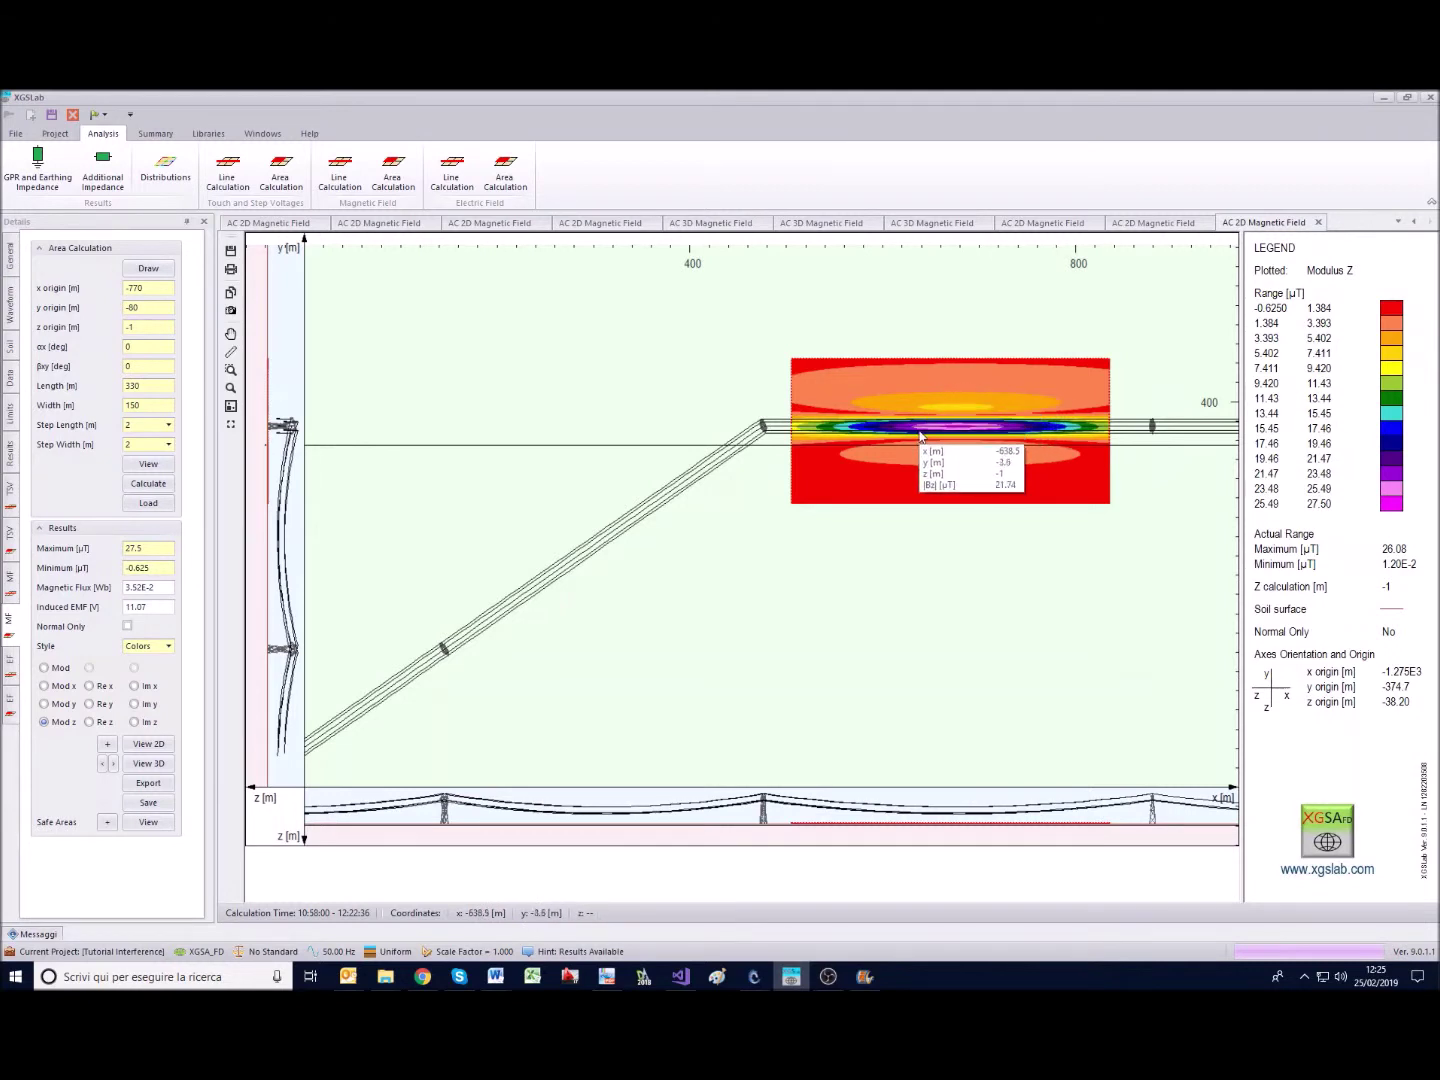
# Map the real and imaginary parts of the x component, then redraw with Normal Only results.
pyautogui.click(91, 688)
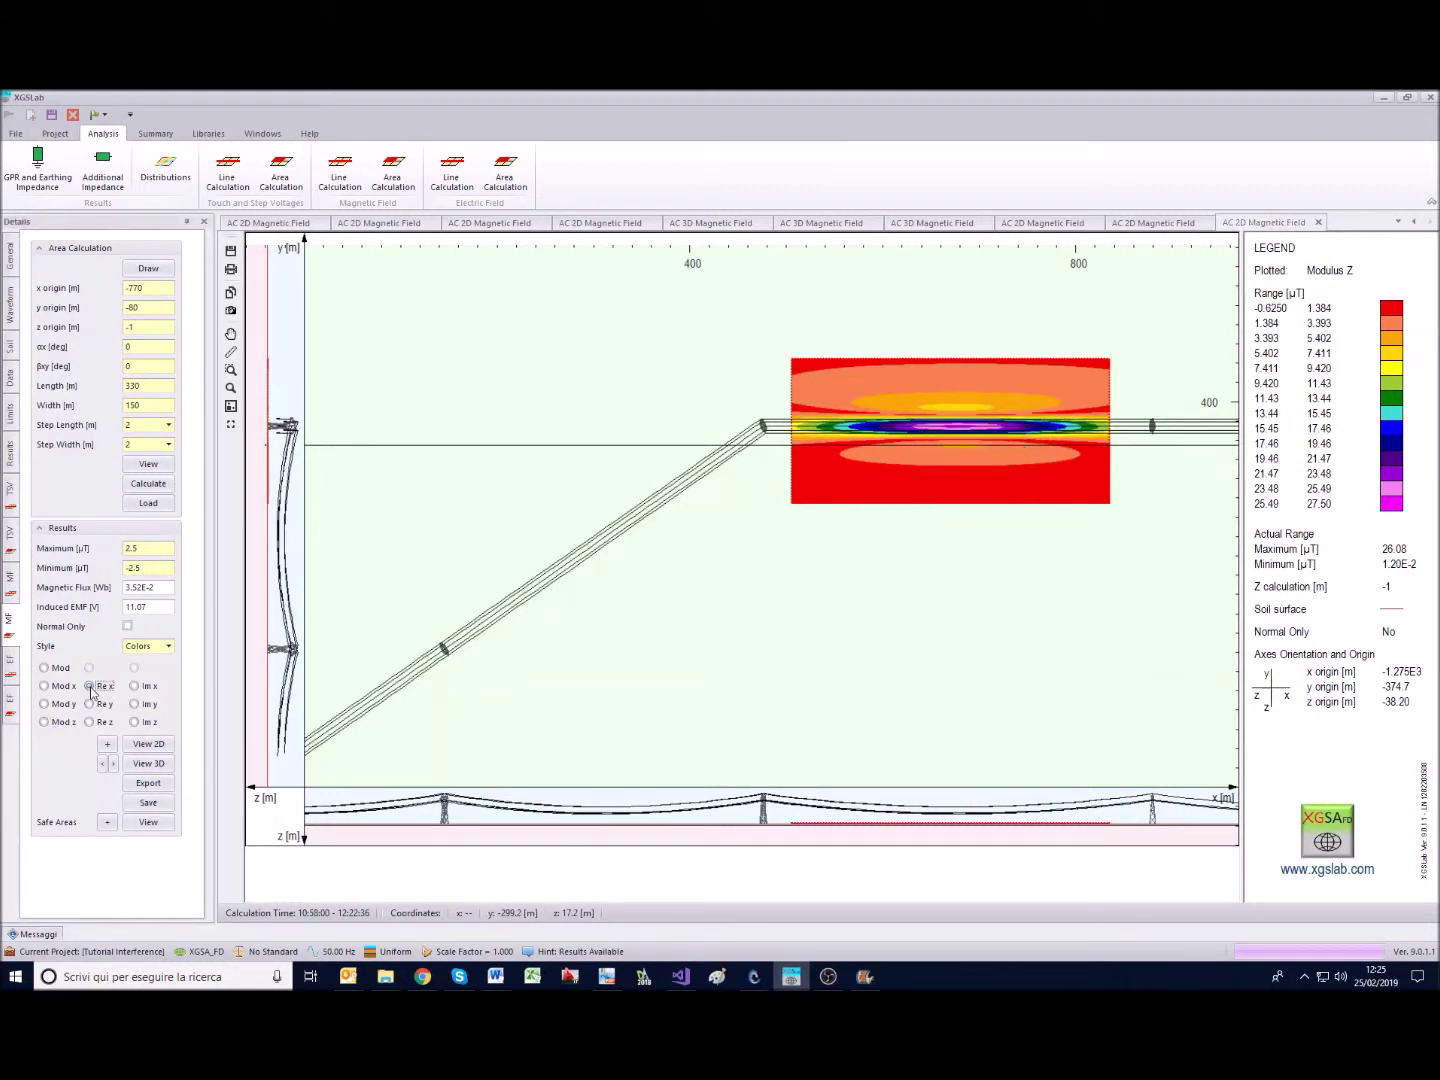
pyautogui.click(149, 743)
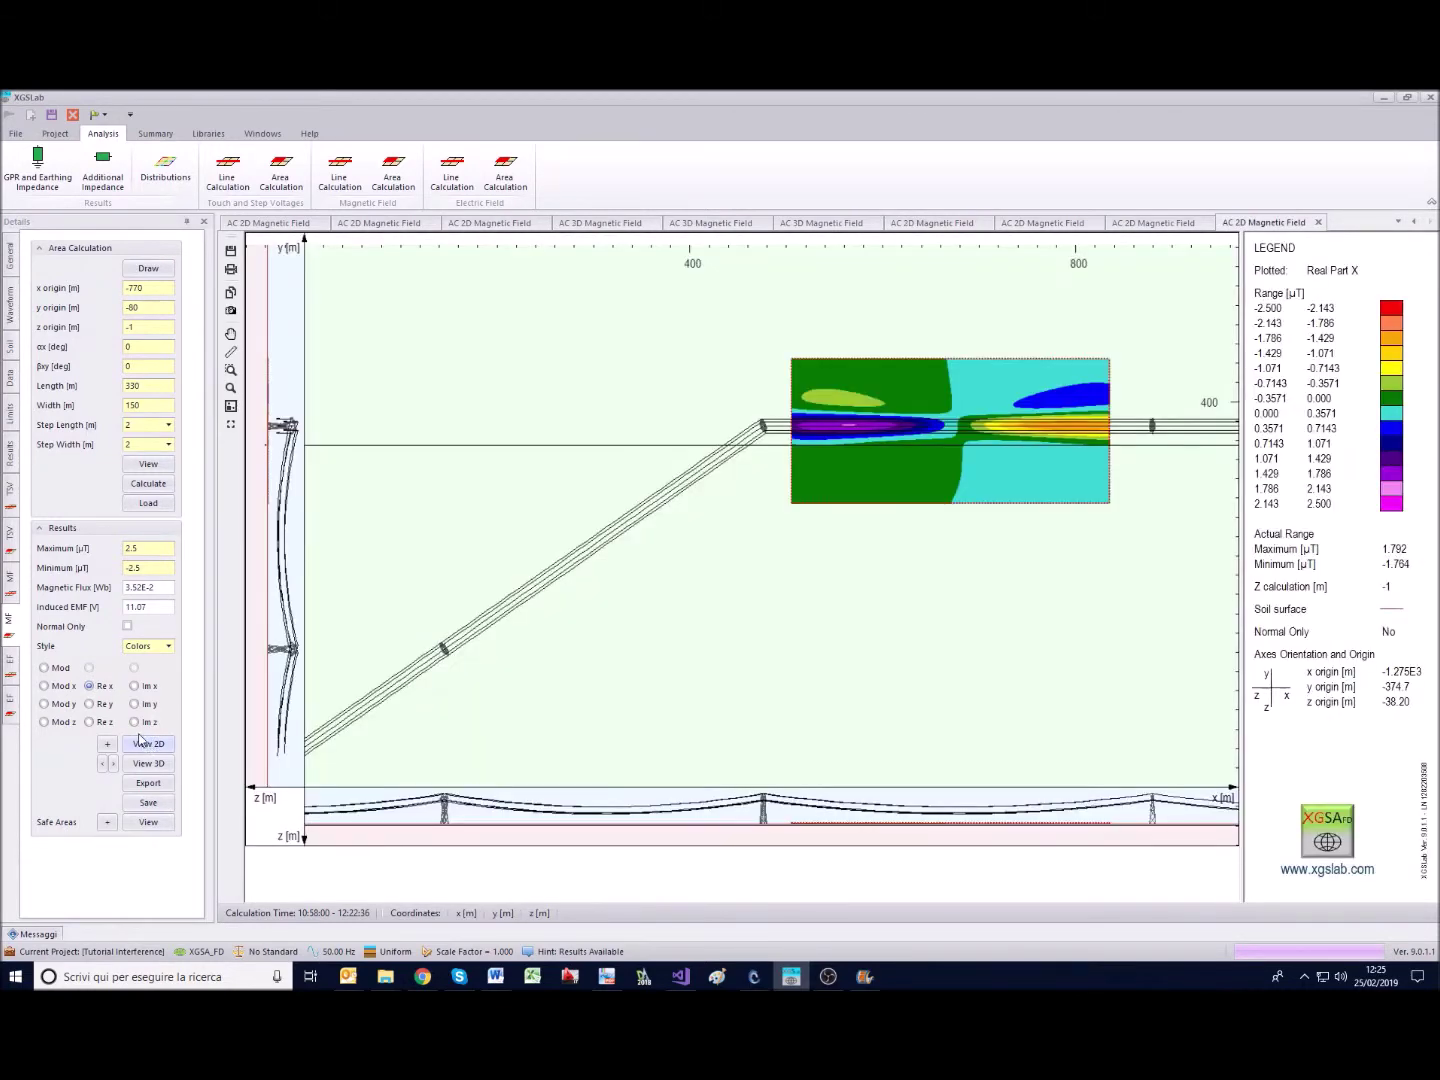
pyautogui.click(135, 686)
pyautogui.click(139, 743)
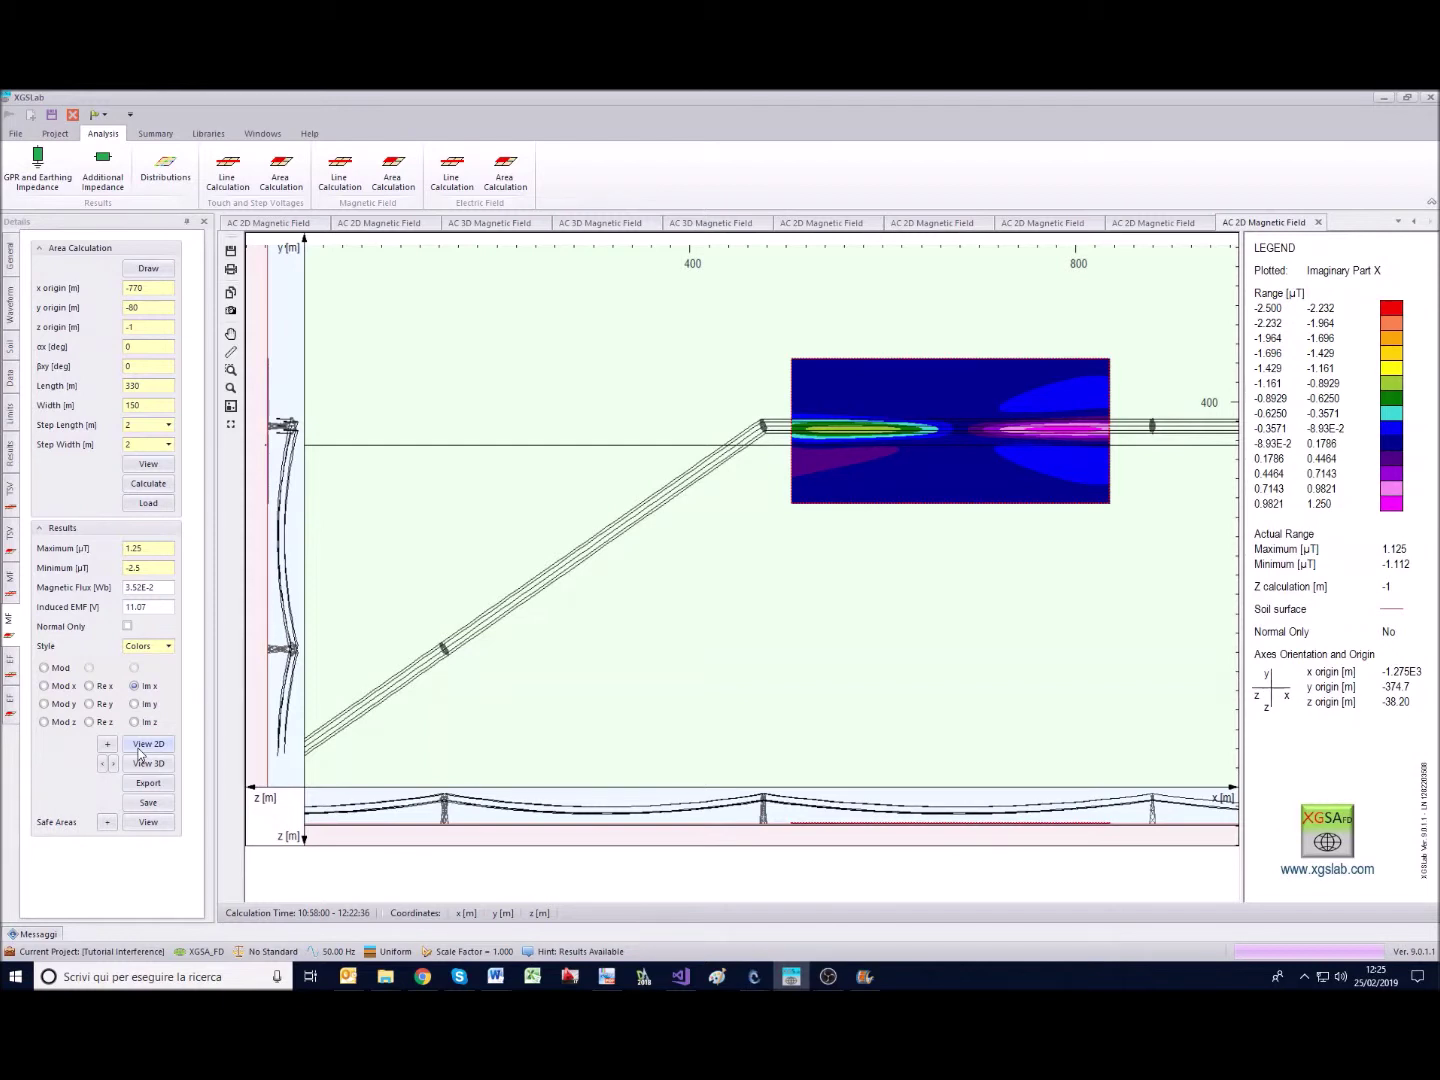
pyautogui.click(127, 626)
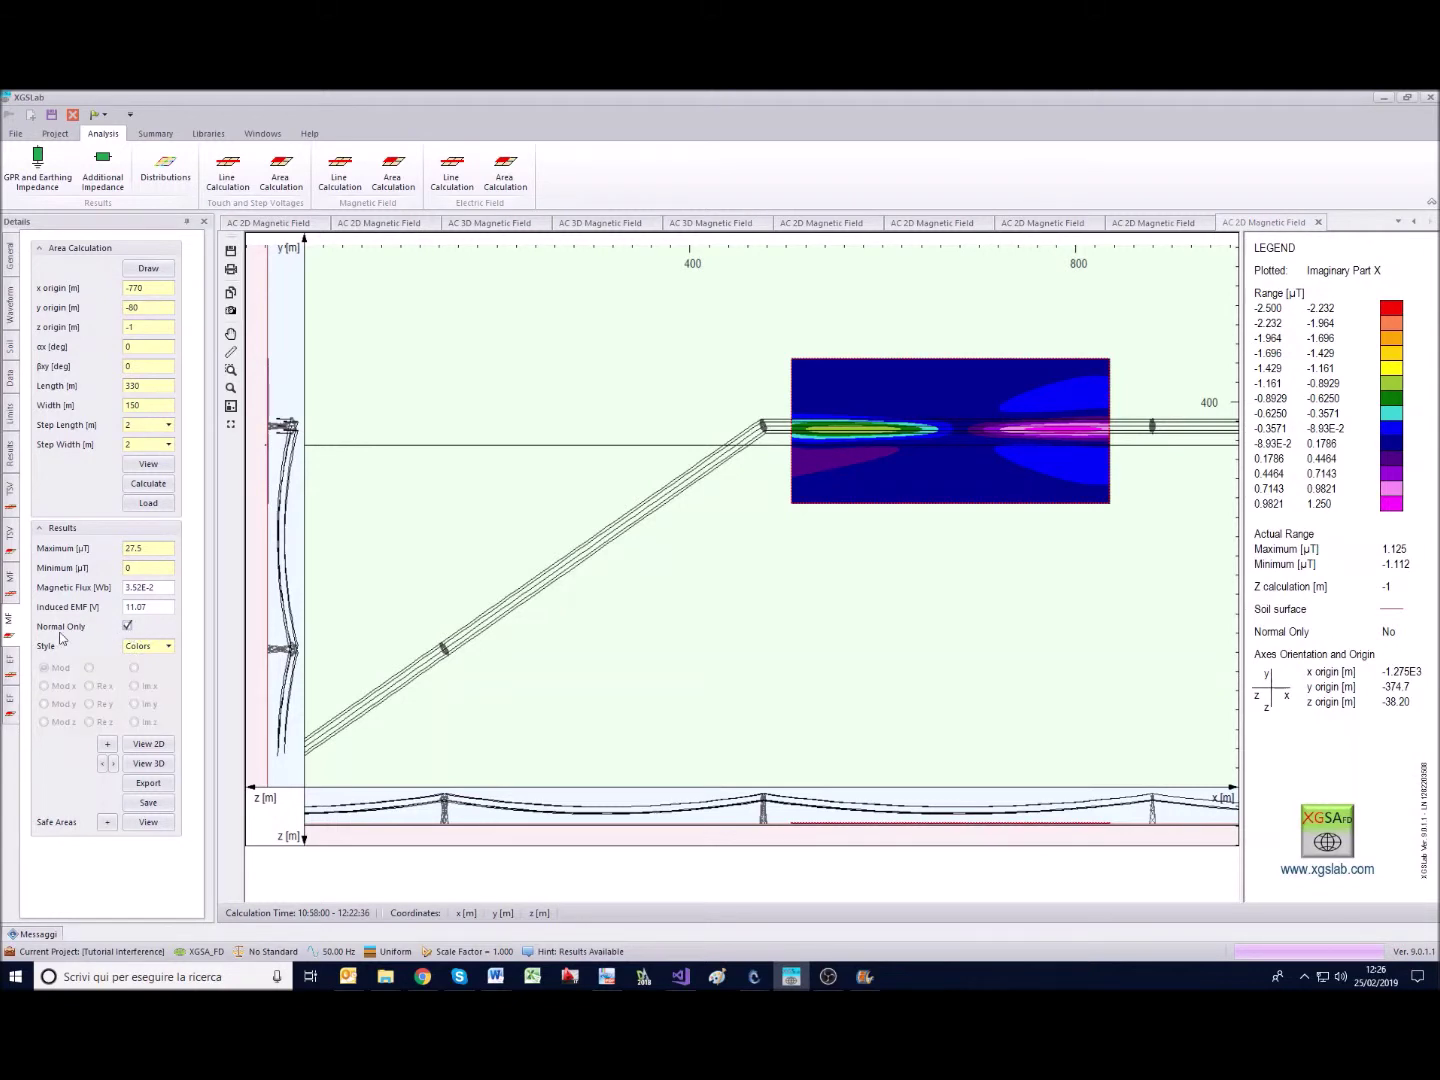
pyautogui.click(139, 742)
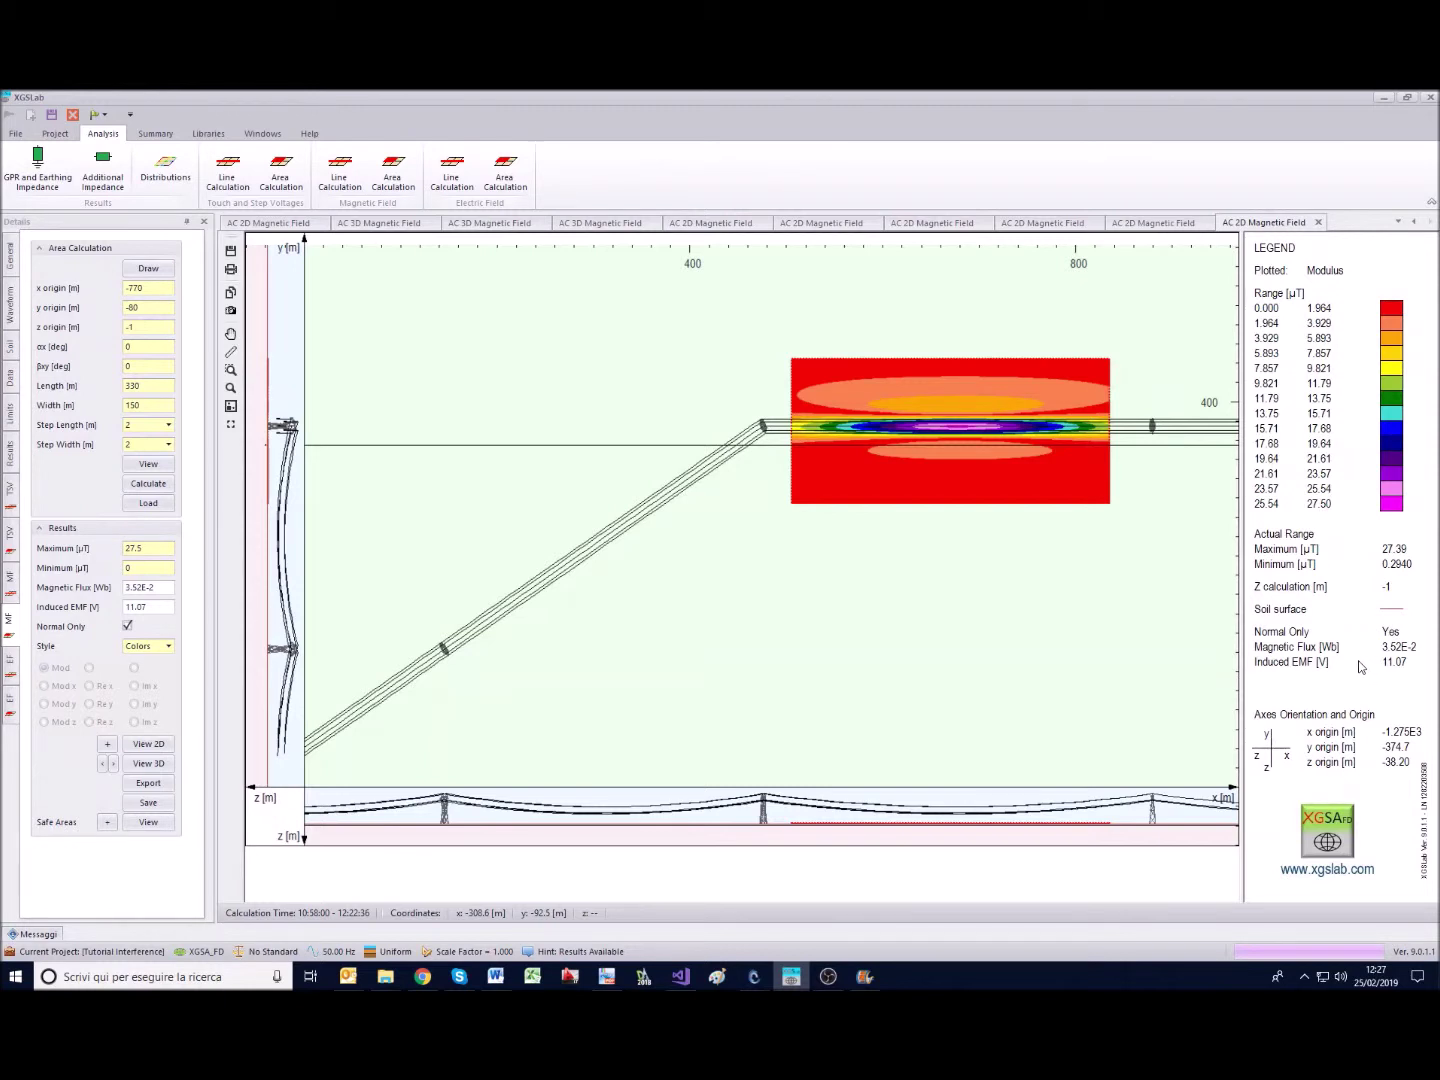
# Turn Normal Only results off and bring up the field Limits page.
pyautogui.click(127, 626)
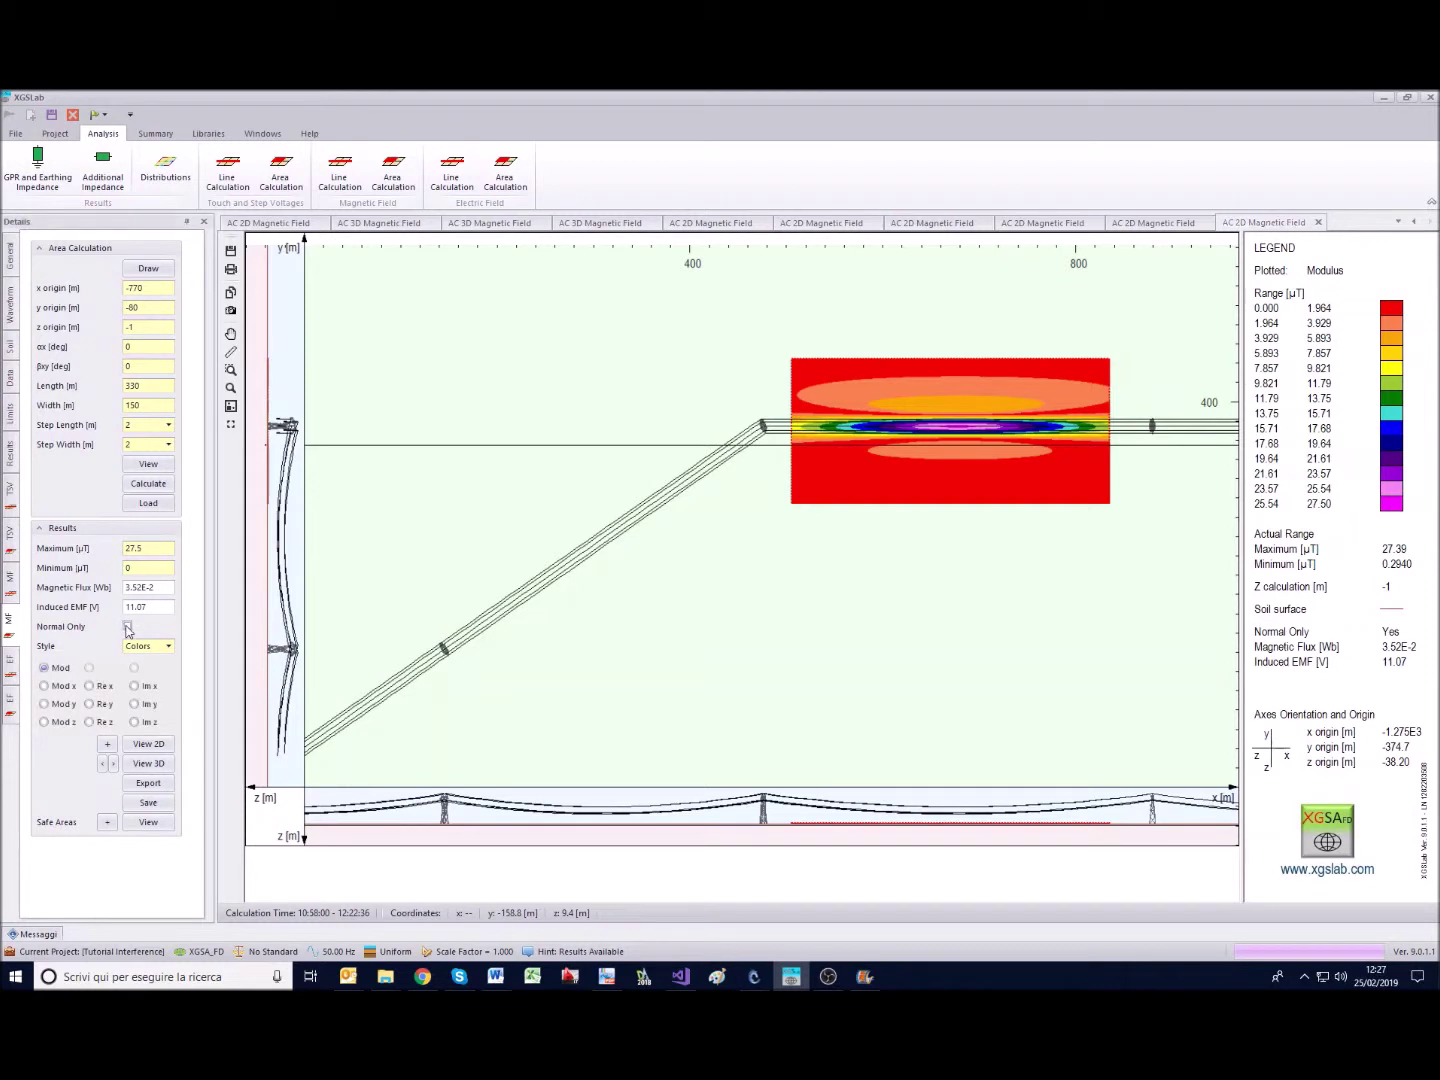
pyautogui.click(11, 413)
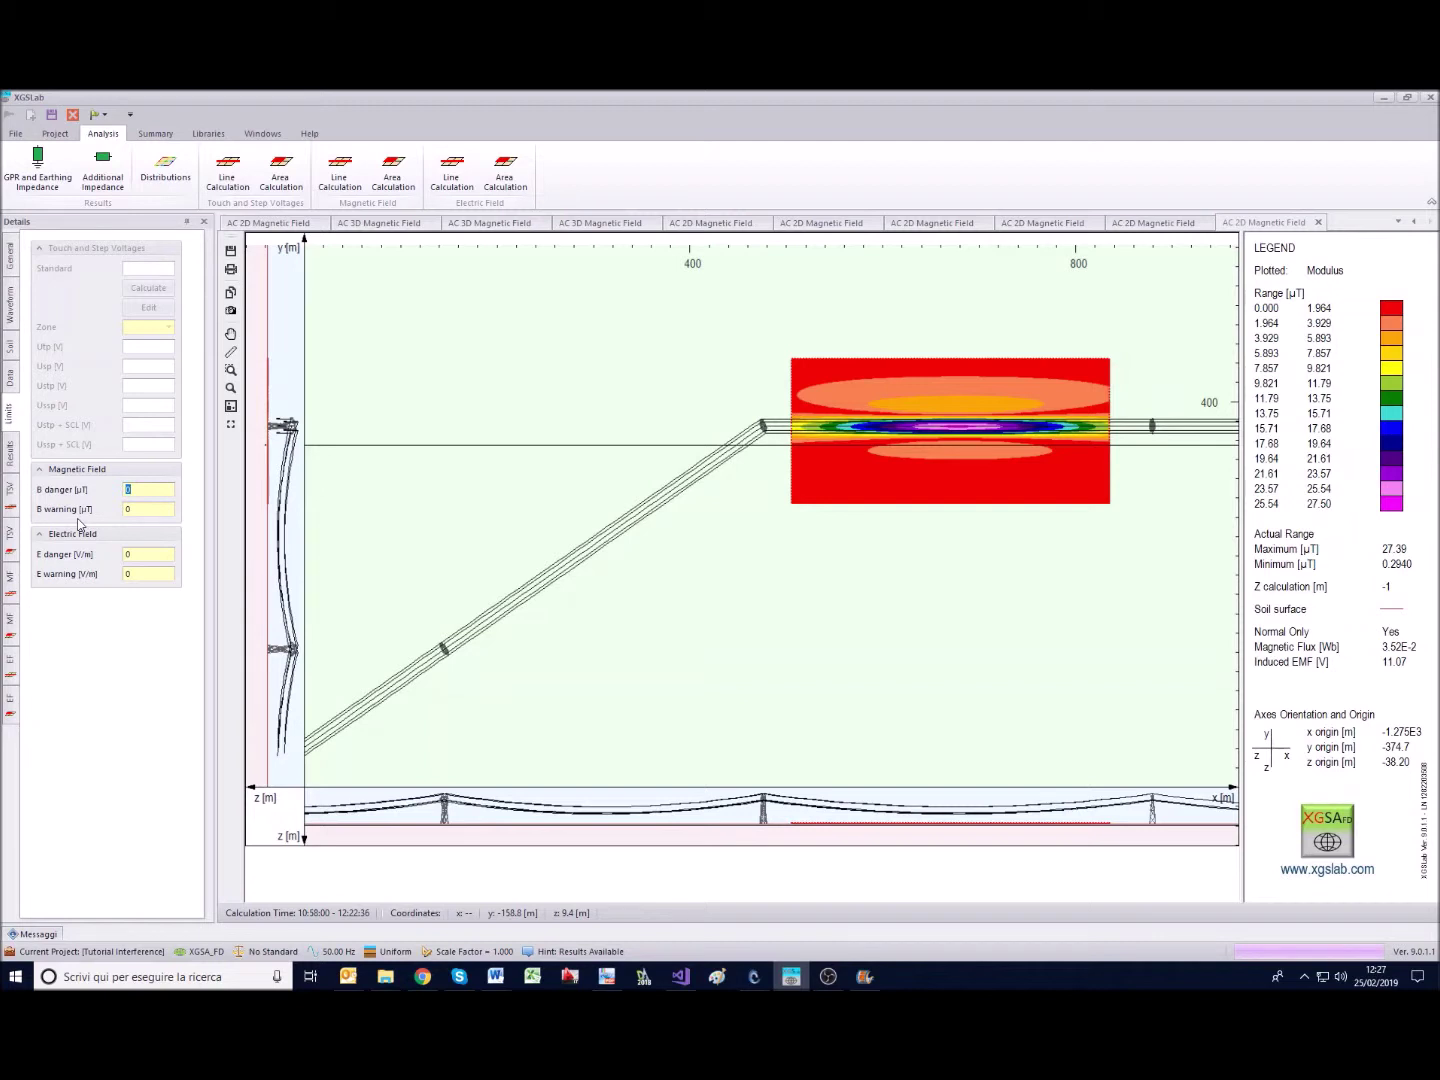
# Enter a 10 µT B danger limit and a 3 µT B warning limit, then return to the MF results.
pyautogui.write('10')
pyautogui.press('Tab')
pyautogui.write('3')
pyautogui.click(13, 622)
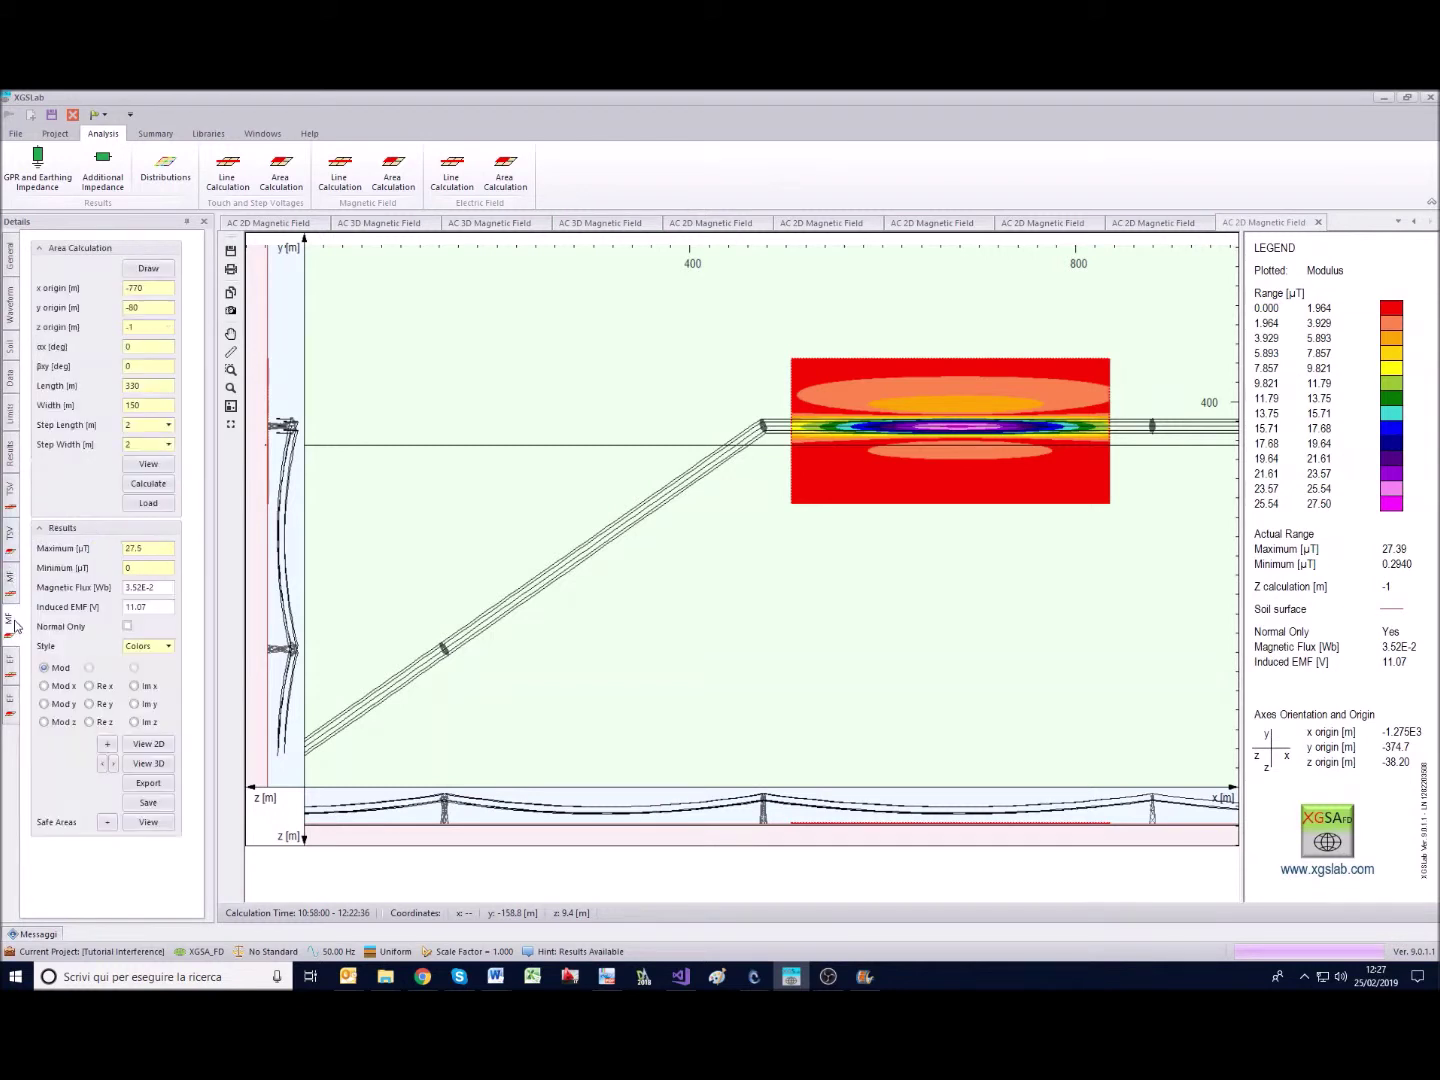
# Display the magnetic field safe areas map and zoom it to the calculation area.
pyautogui.click(146, 822)
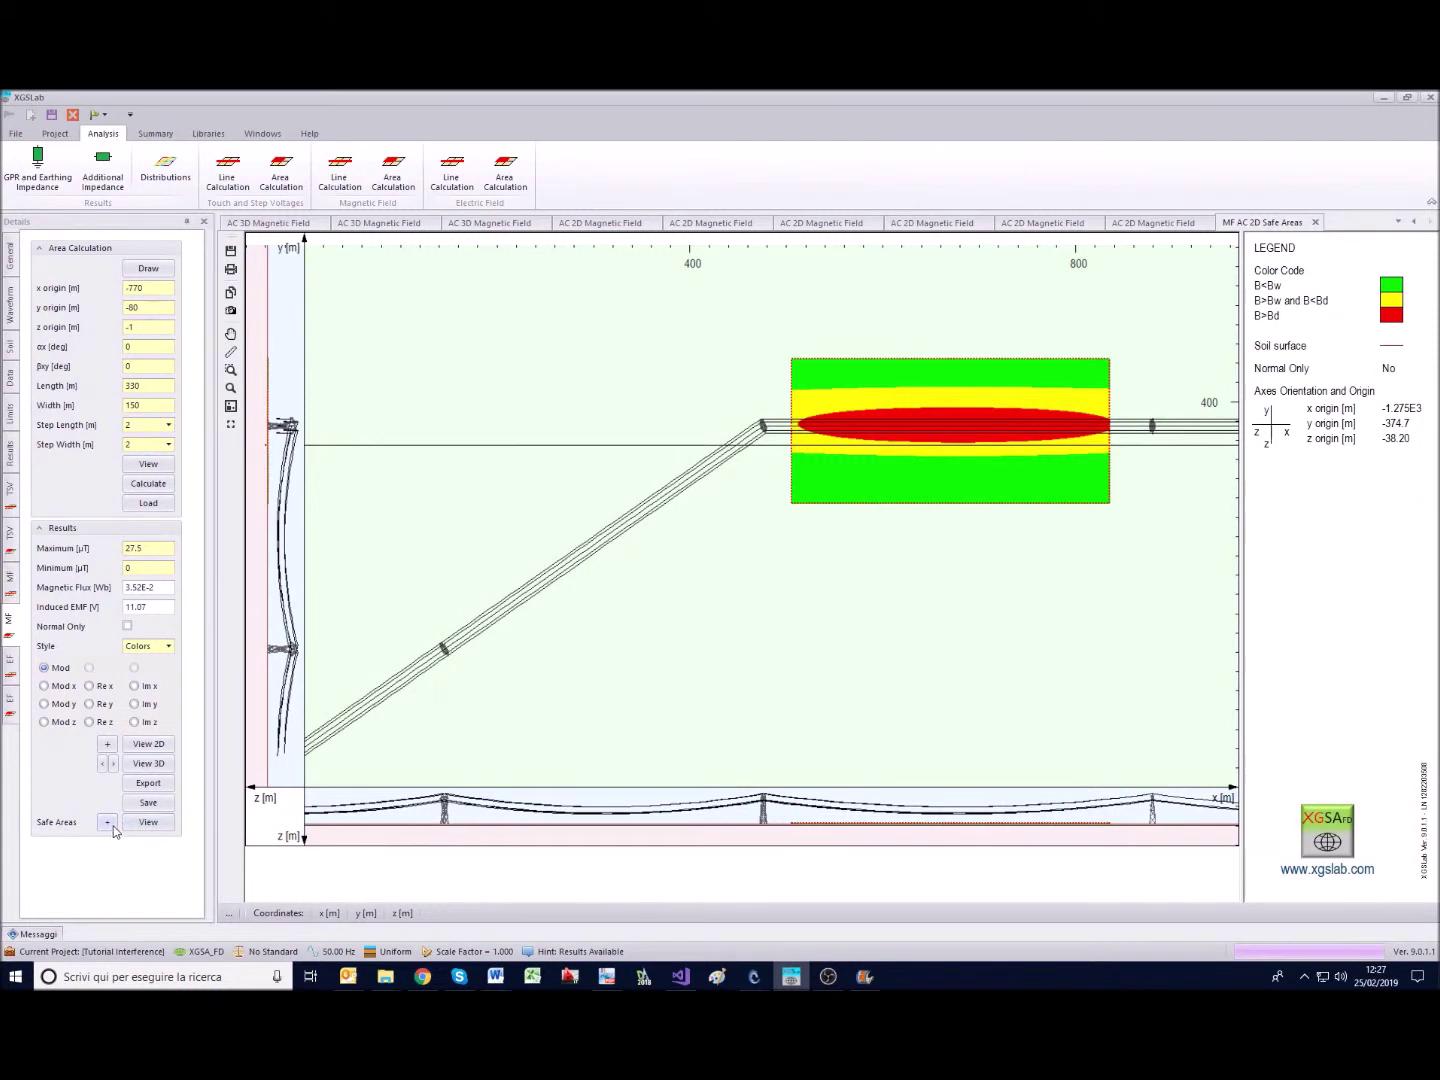
pyautogui.click(109, 823)
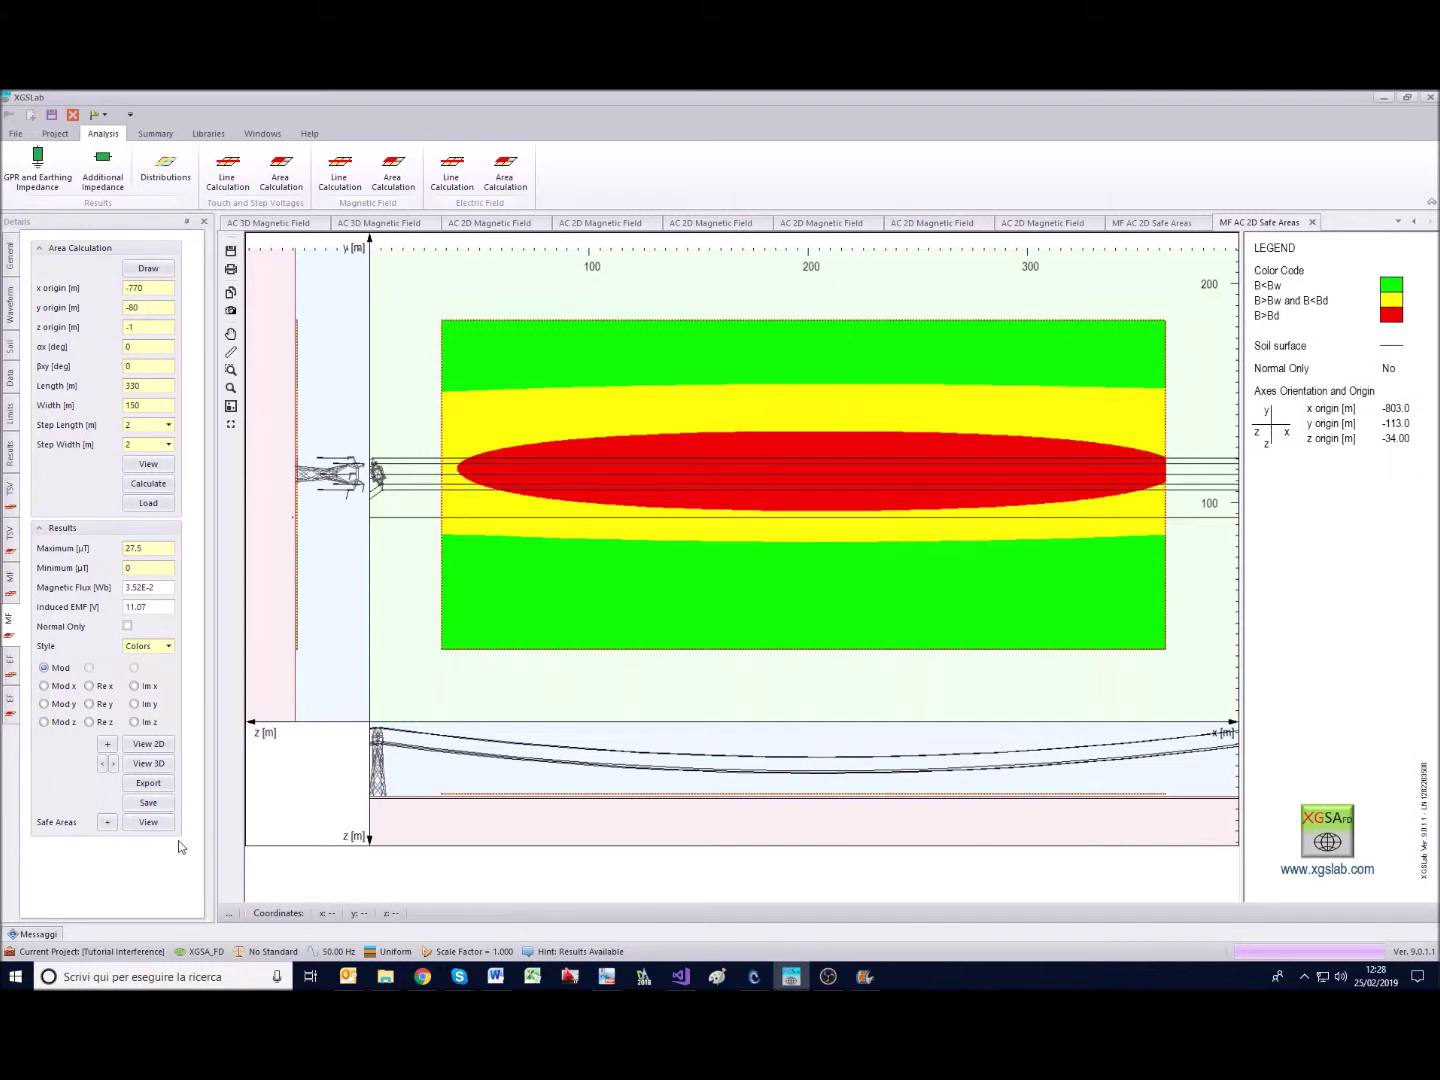
# Start a CSV export of the area results, then cancel it.
pyautogui.click(150, 788)
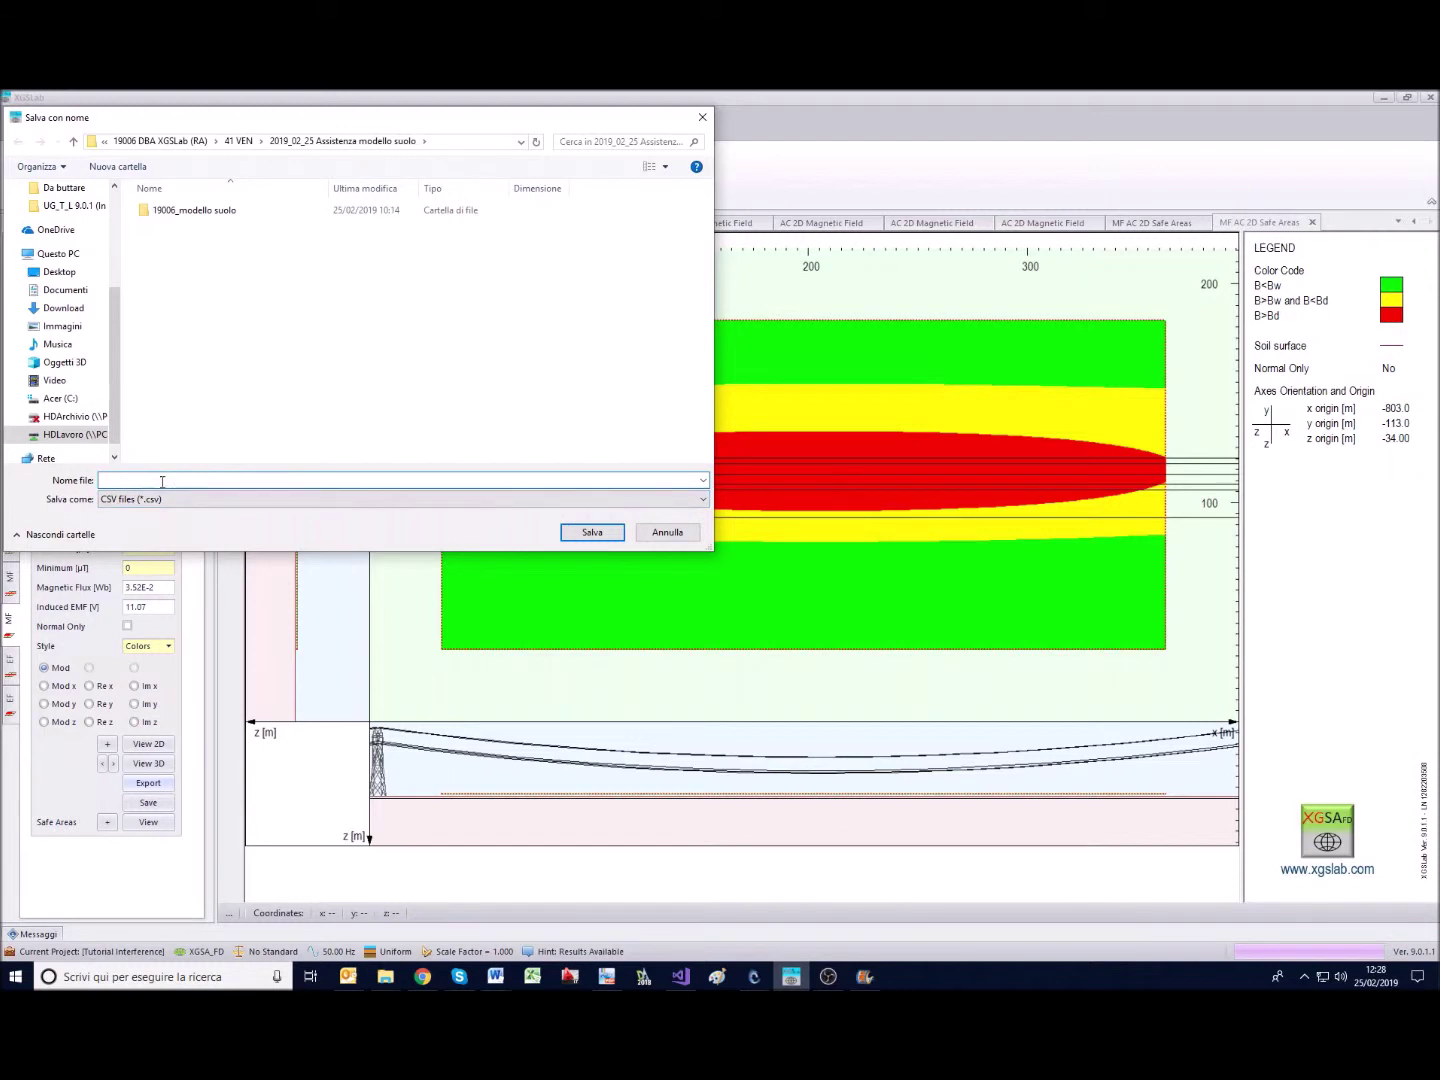
pyautogui.click(668, 533)
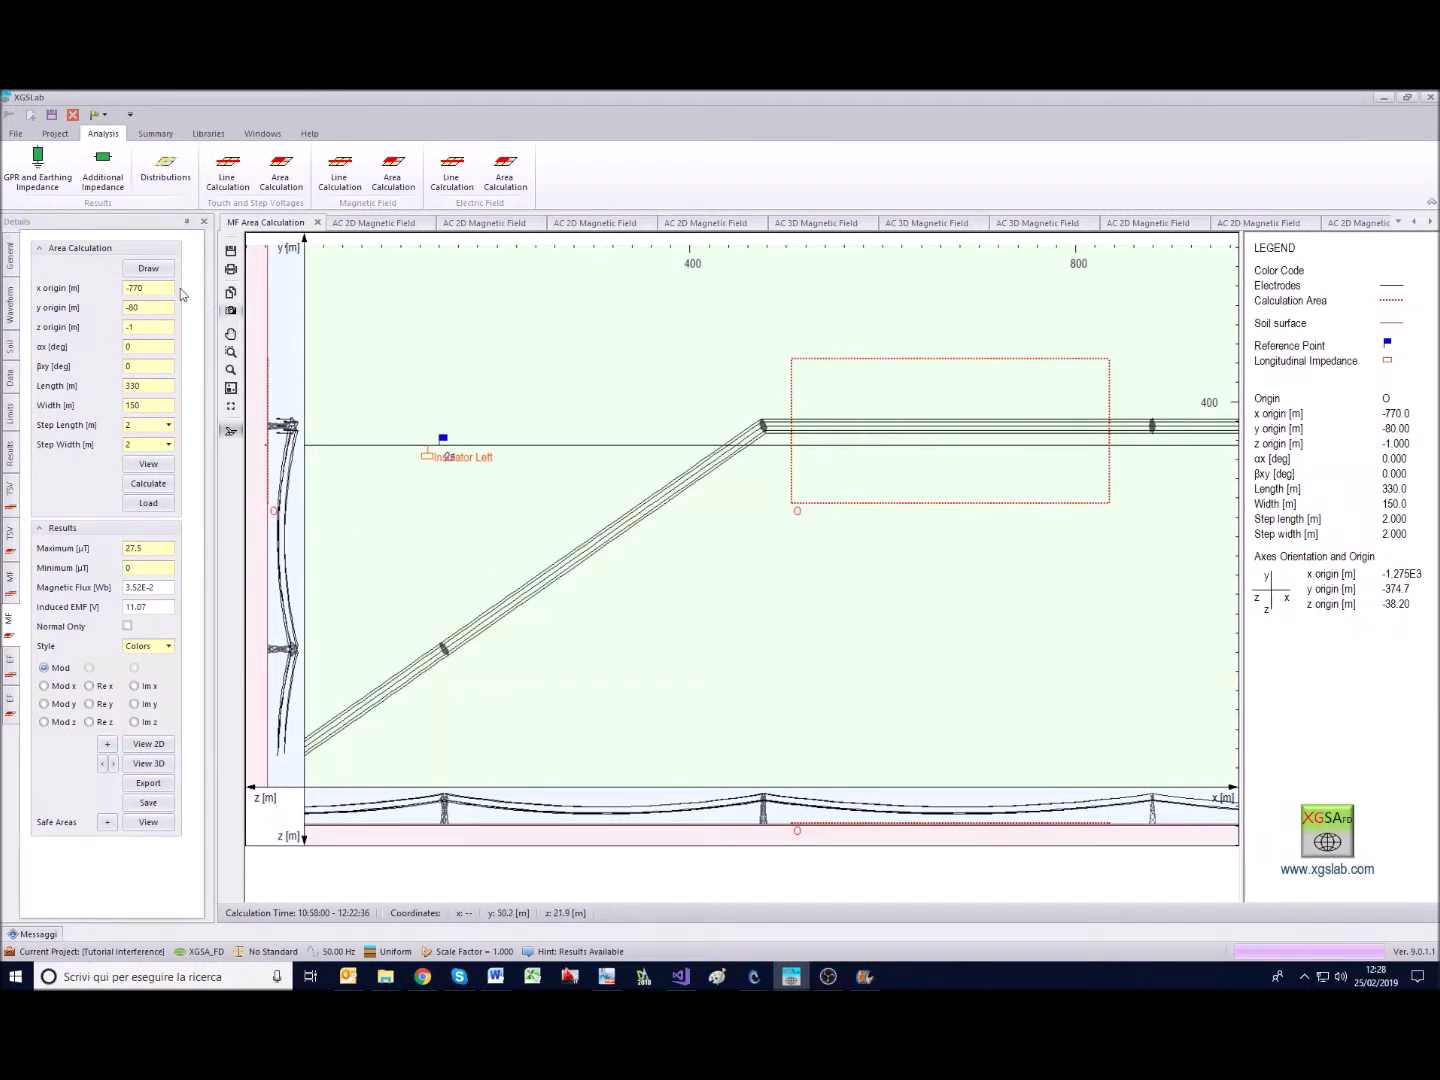
# Draw a small calculation area across the pipeline and rotate it with αx -33°.
pyautogui.click(149, 268)
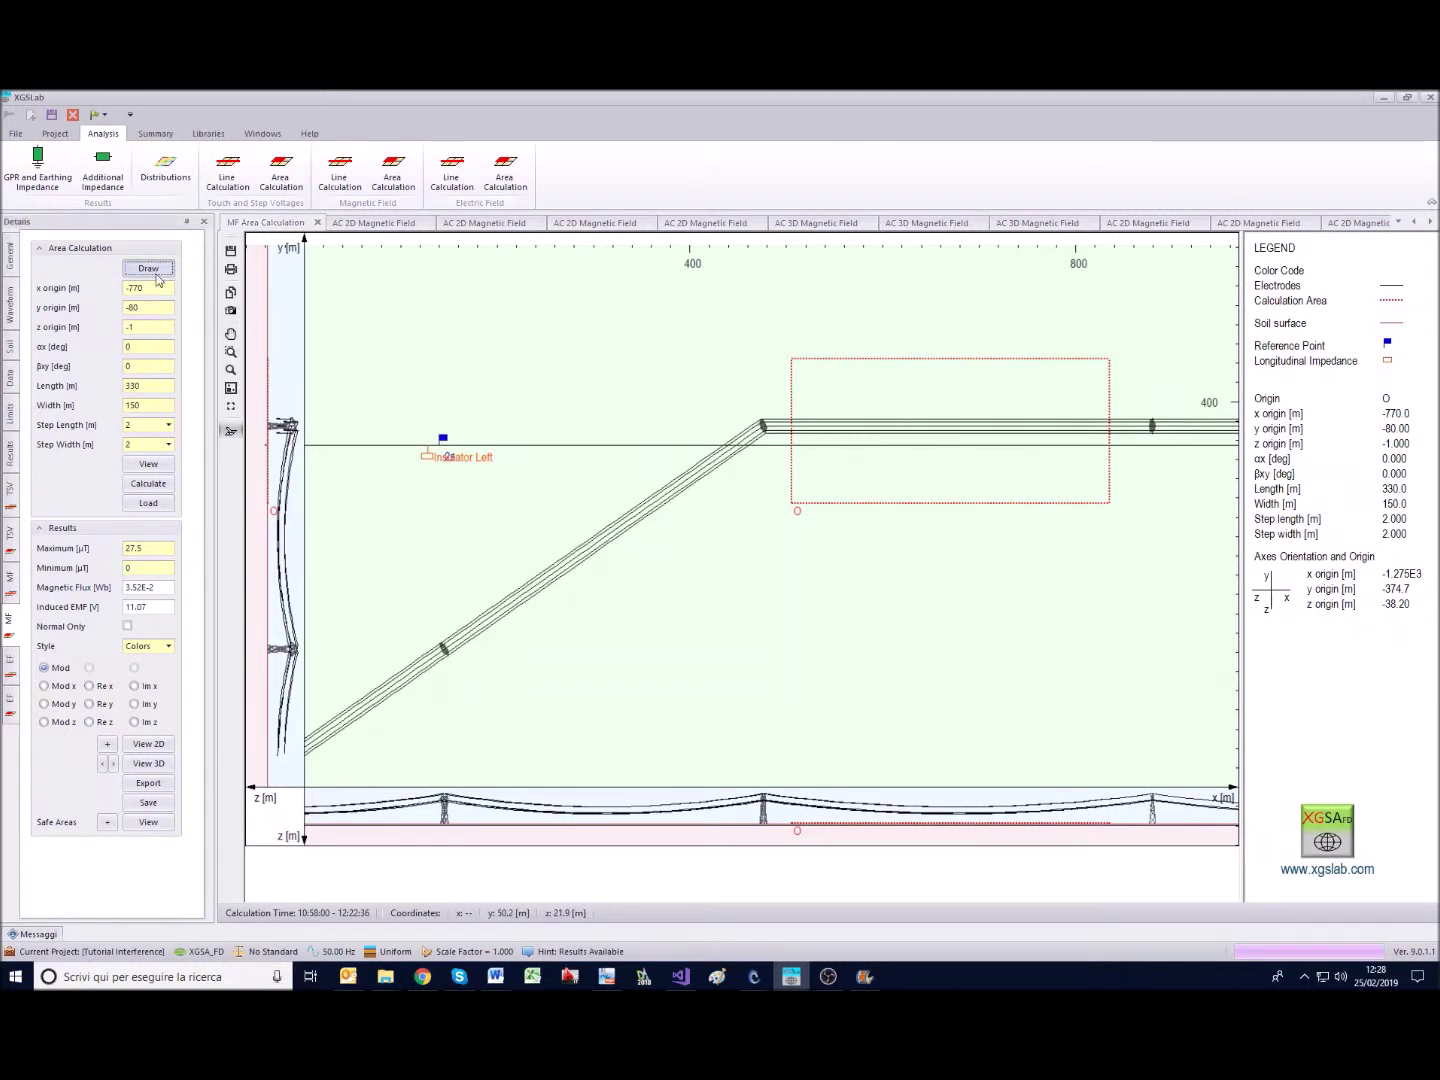
pyautogui.moveTo(597, 574)
pyautogui.mouseDown()
pyautogui.moveTo(617, 563)
pyautogui.moveTo(633, 495)
pyautogui.moveTo(633, 512)
pyautogui.mouseUp()
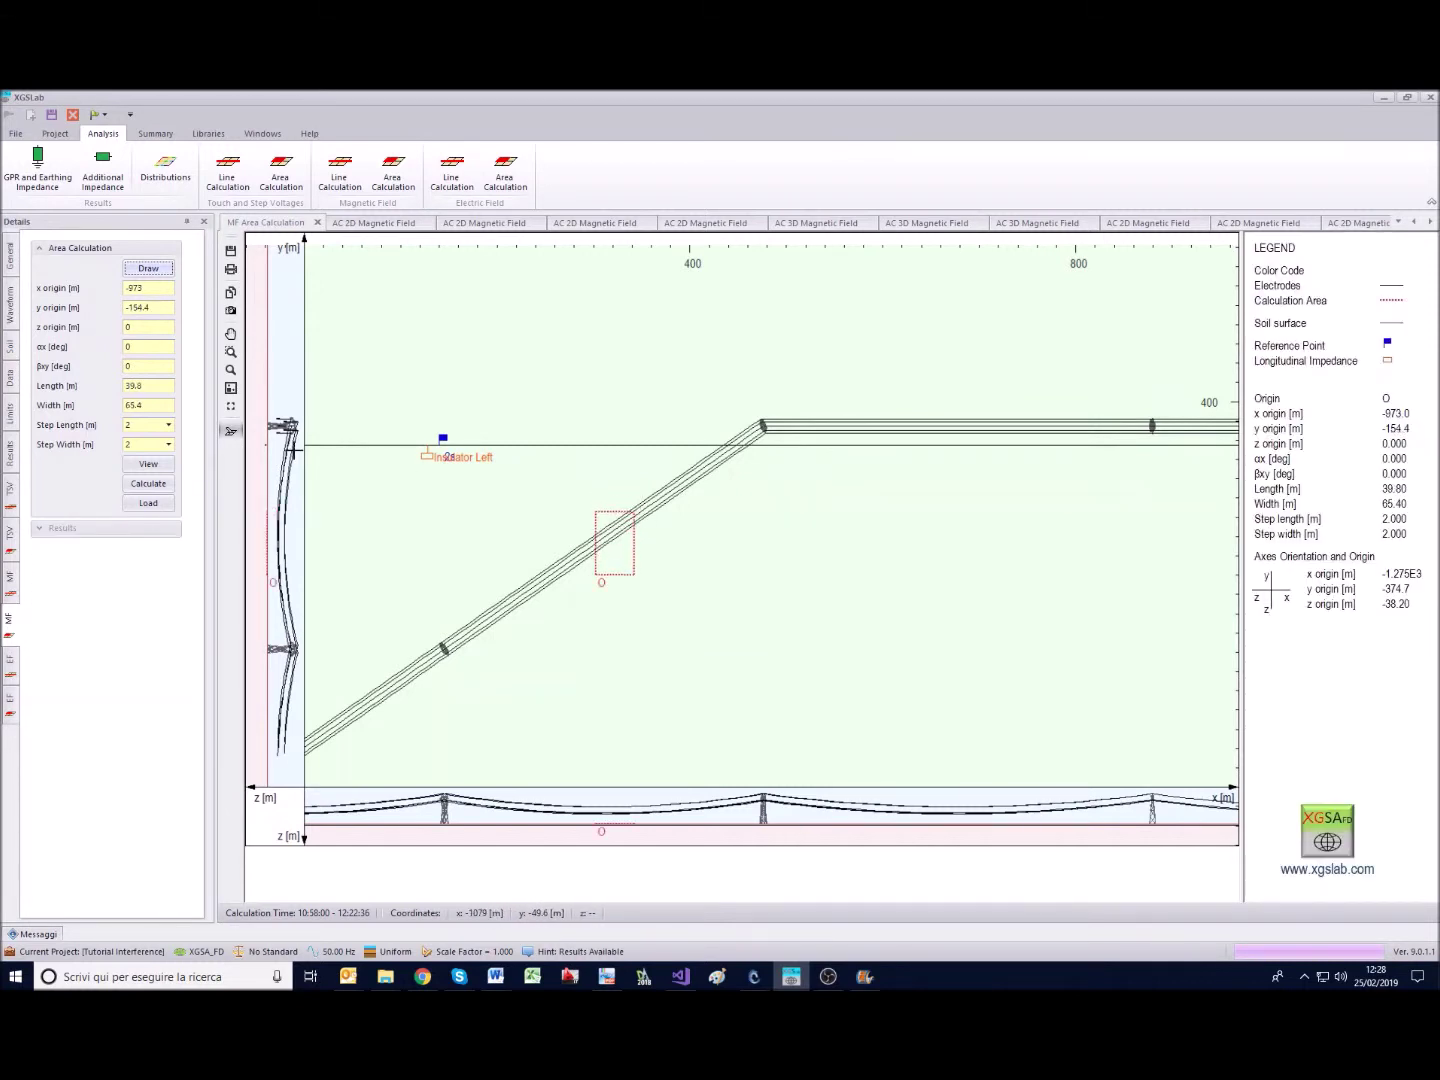
pyautogui.click(138, 349)
pyautogui.write('-')
pyautogui.write('33')
pyautogui.click(145, 466)
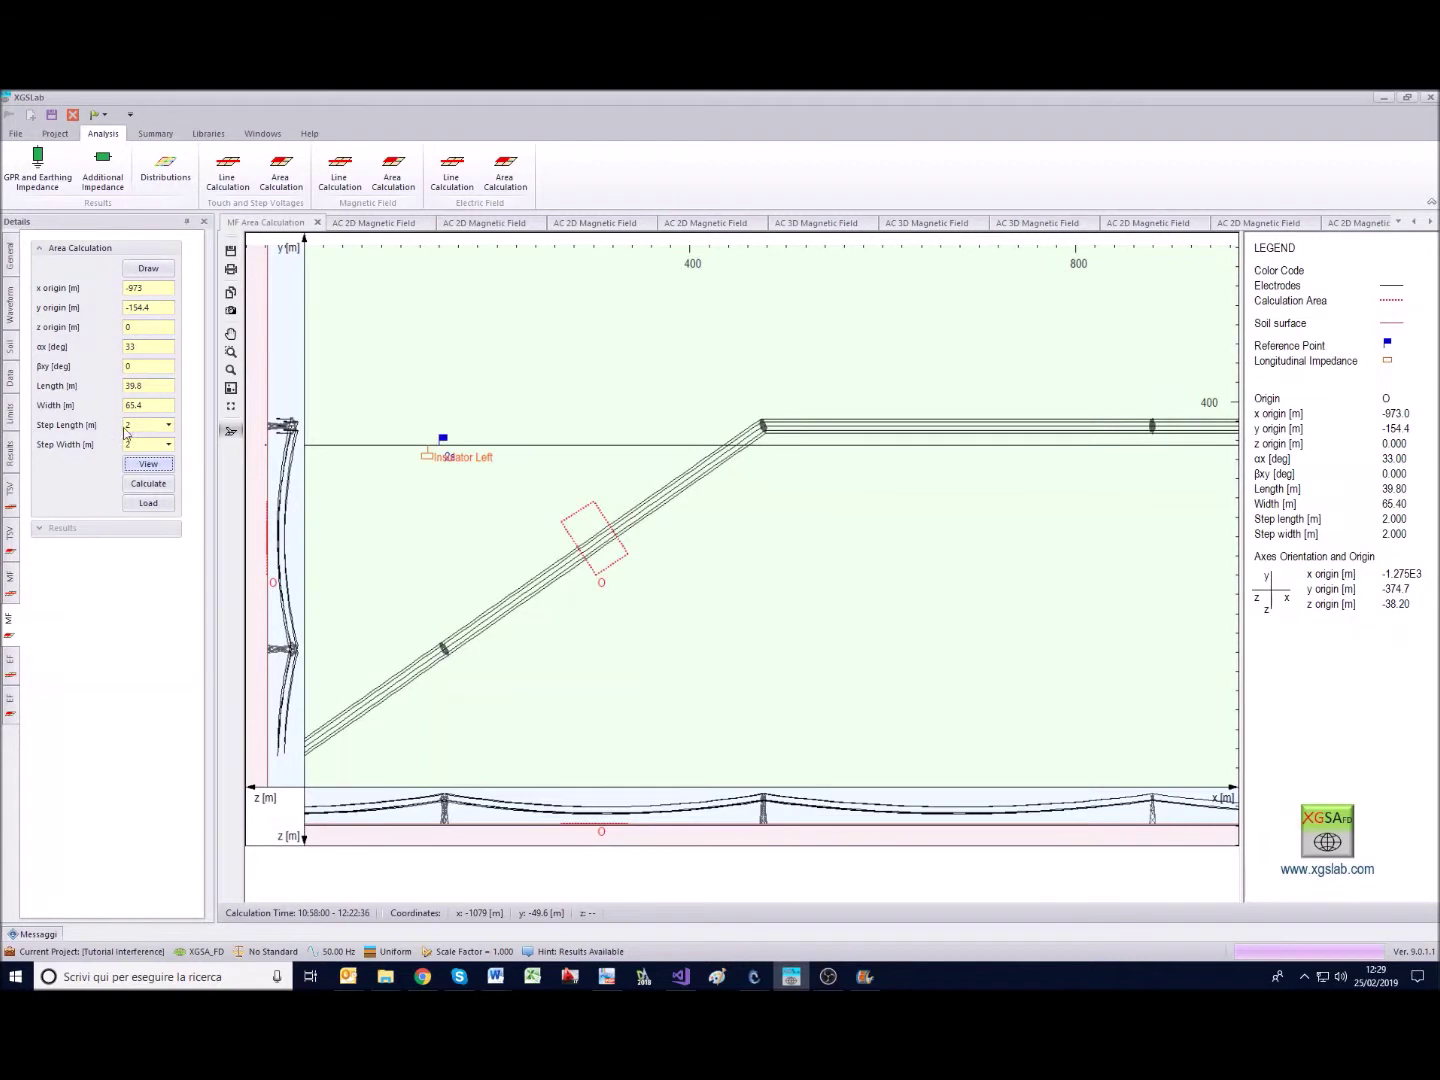
# Make the plane vertical with βxy 90° and set its length to 35 m.
pyautogui.click(150, 367)
pyautogui.write('90')
pyautogui.press('Tab')
pyautogui.write('35')
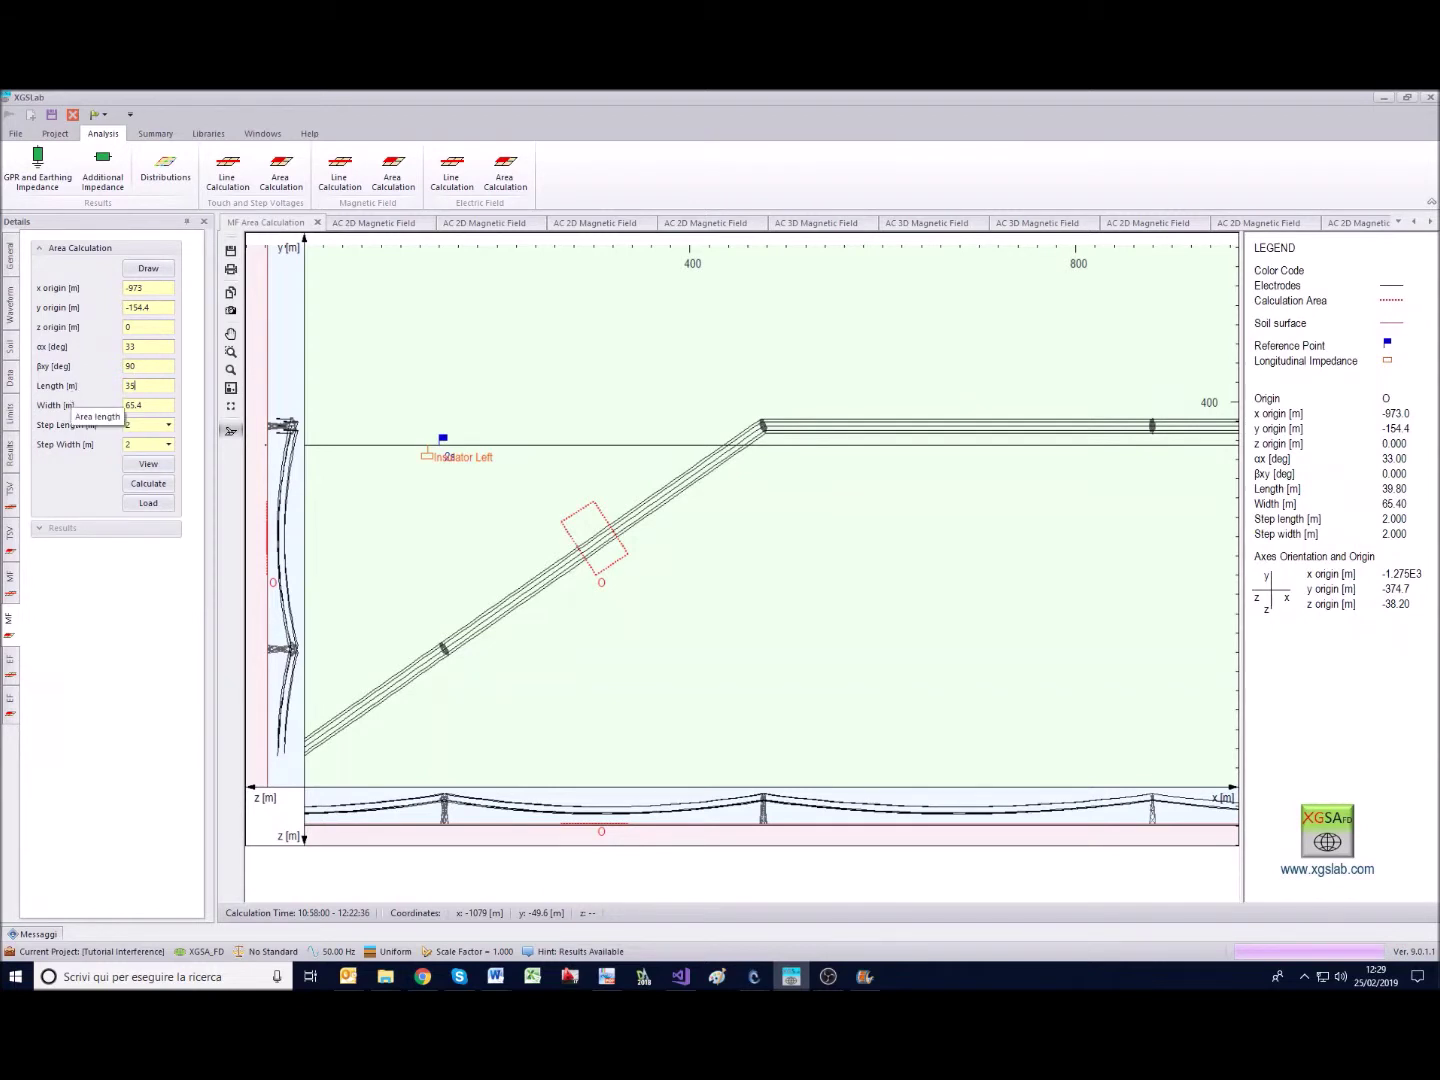
pyautogui.click(148, 463)
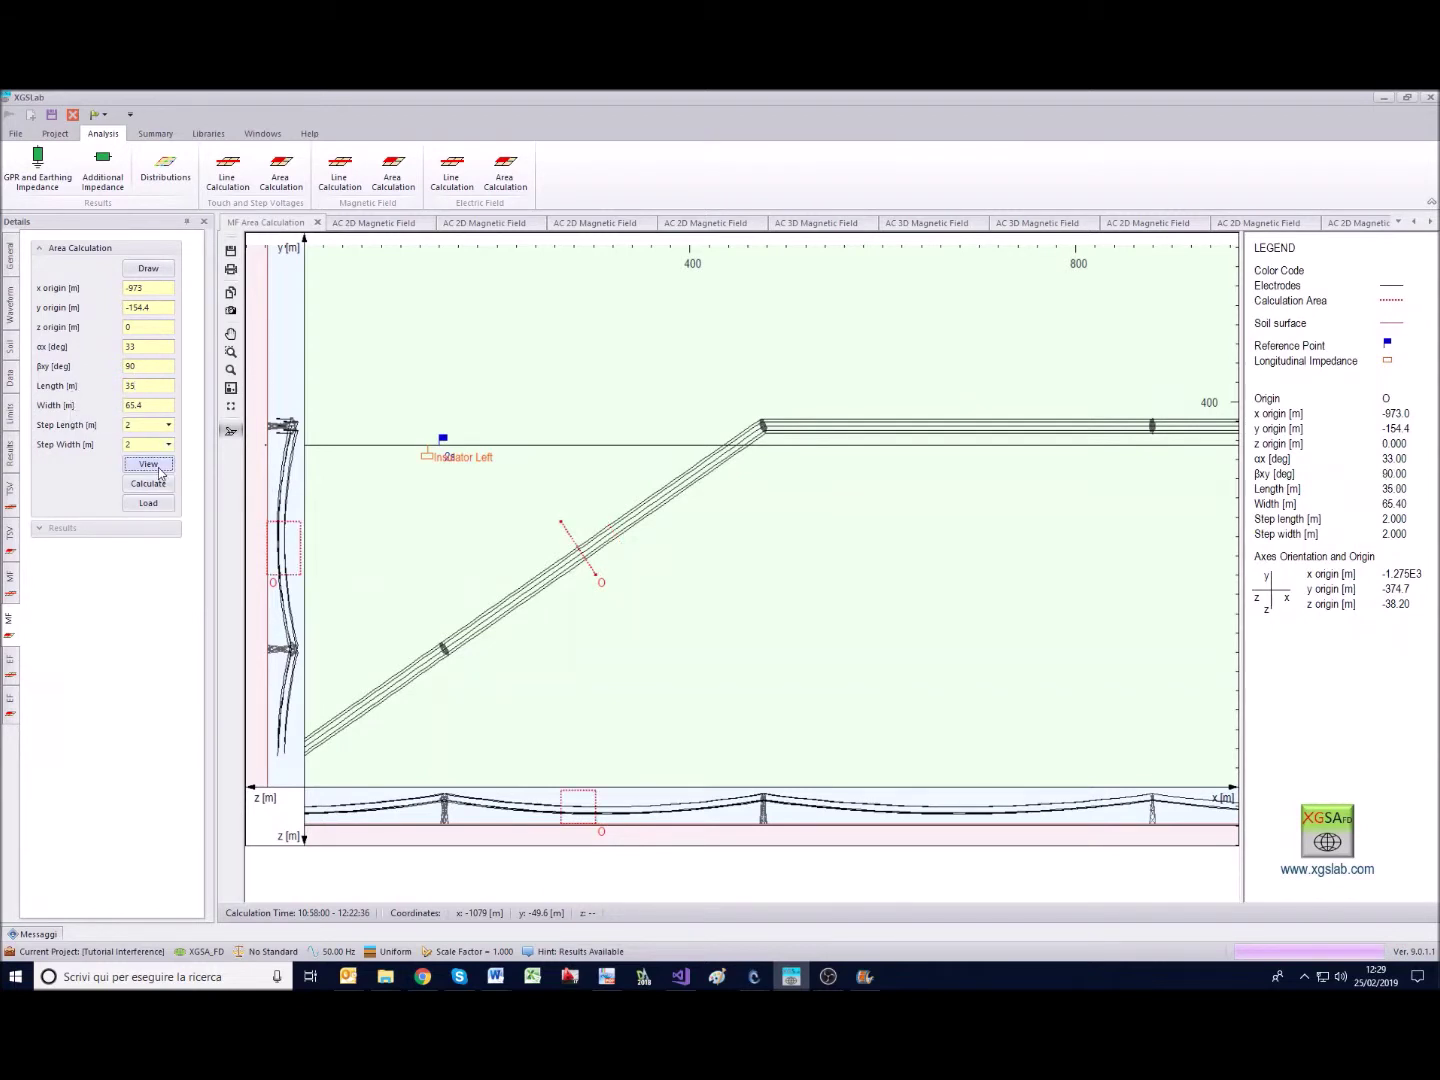
# Set step length and width to 0.5 m and calculate the area.
pyautogui.doubleClick(150, 428)
pyautogui.write('0.5')
pyautogui.press('Tab')
pyautogui.write('0.5')
pyautogui.click(153, 486)
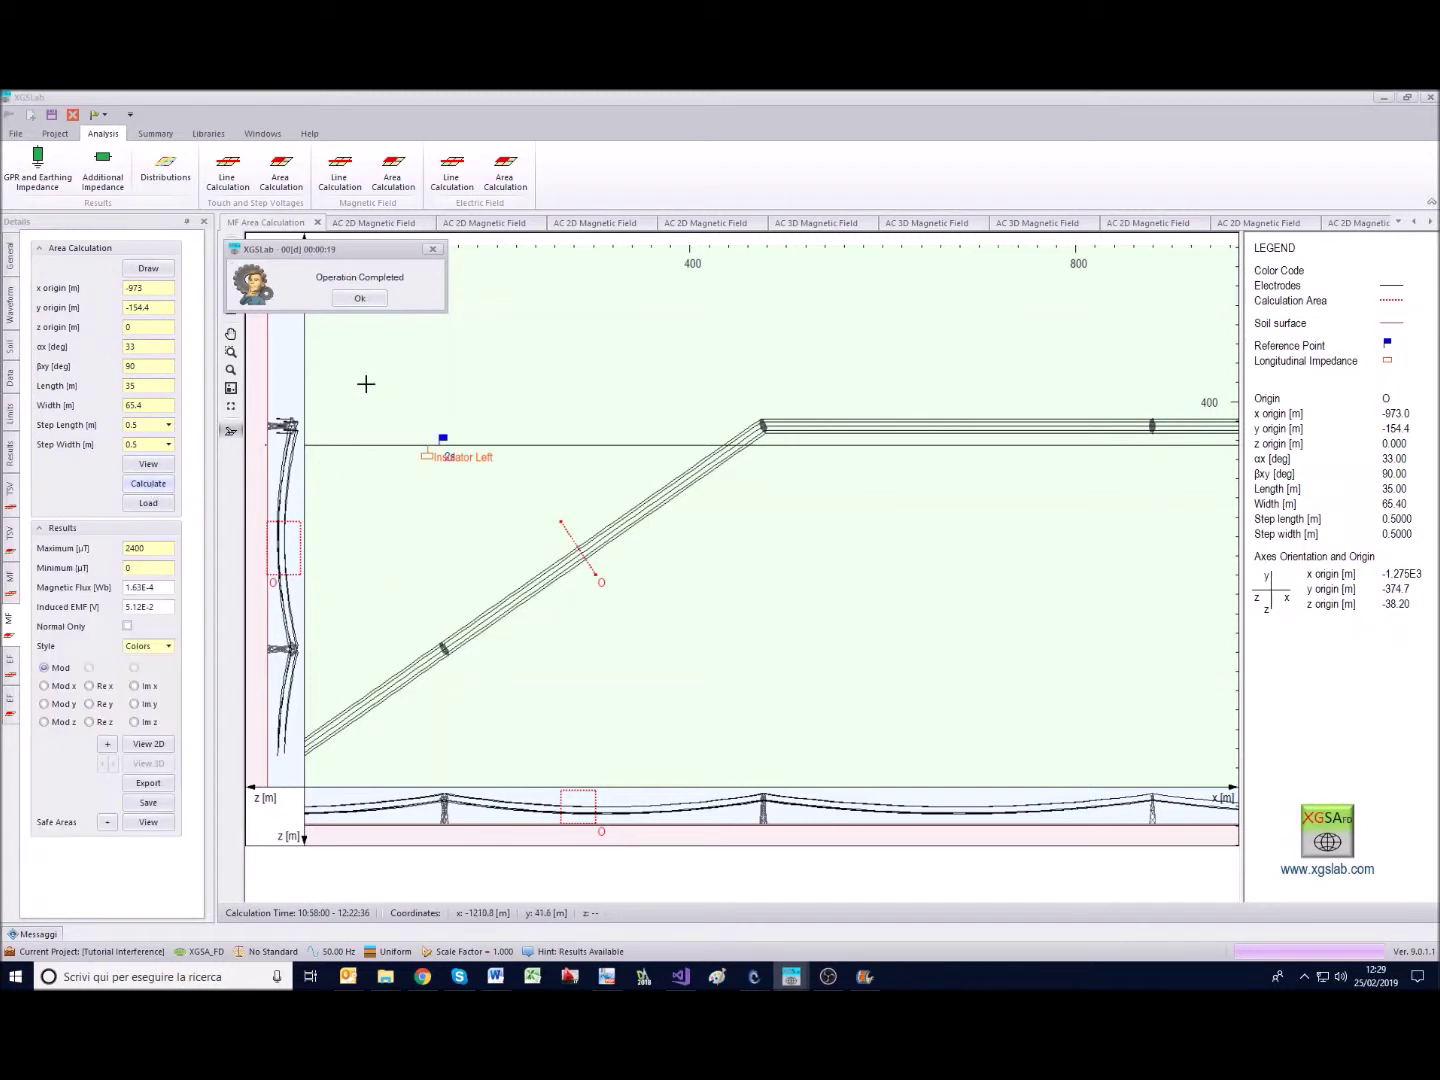
# Map the vertical plane's magnetic field with a 500 µT maximum and zoom onto the area.
pyautogui.click(359, 298)
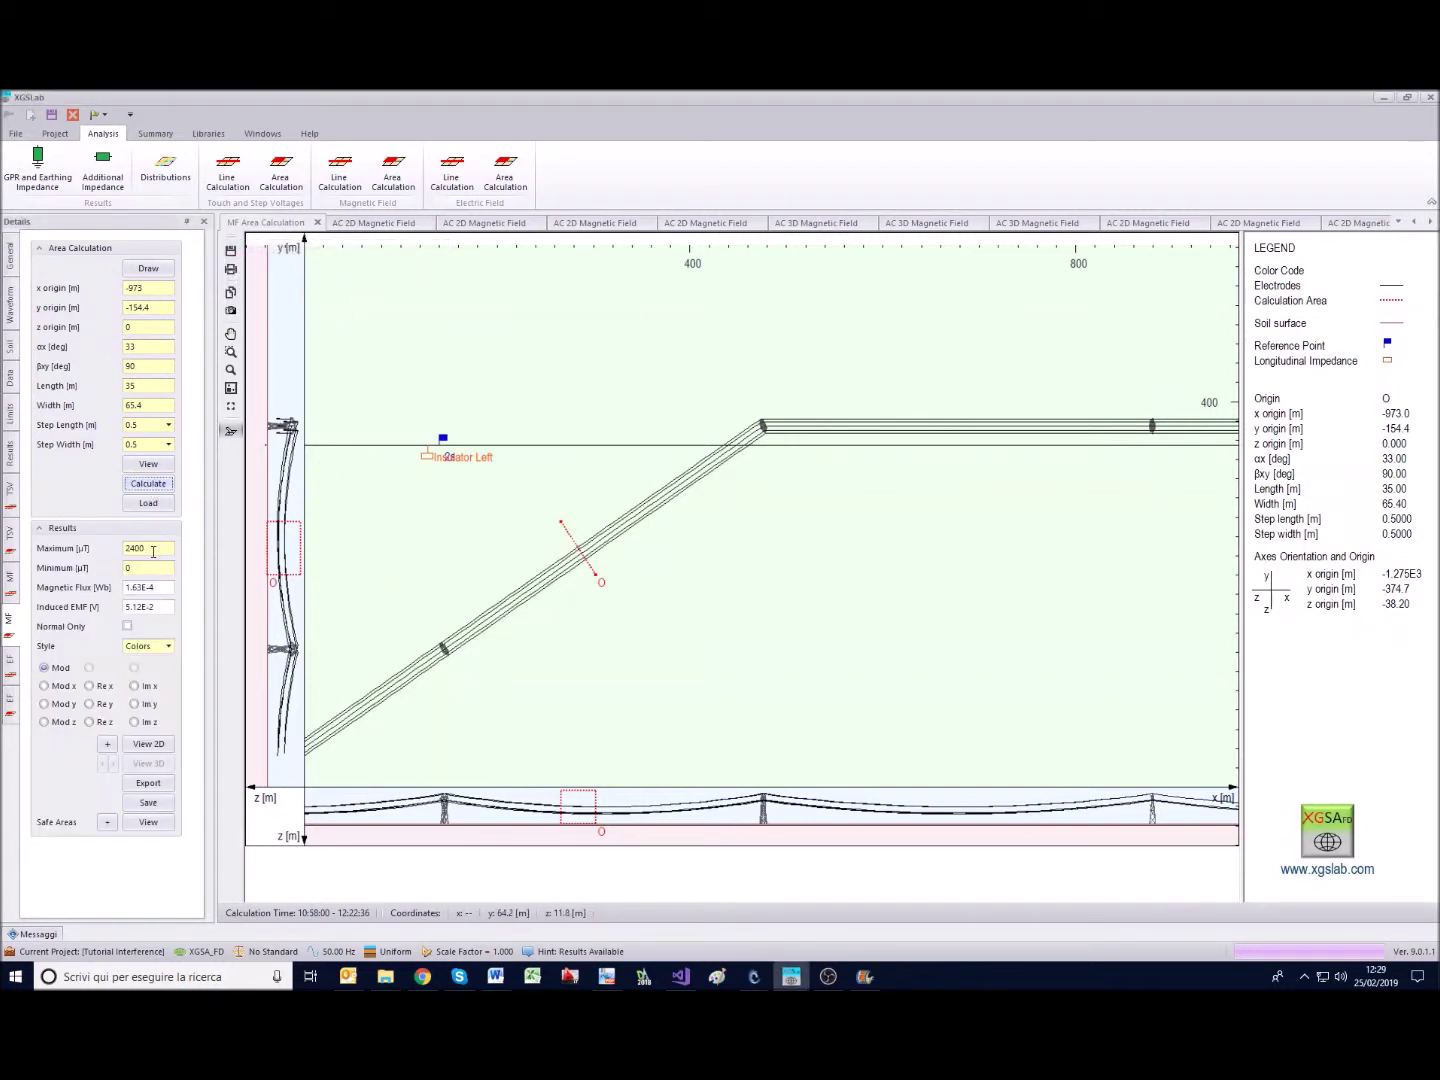
pyautogui.moveTo(160, 548); pyautogui.dragTo(86, 554)
pyautogui.write('500')
pyautogui.click(140, 745)
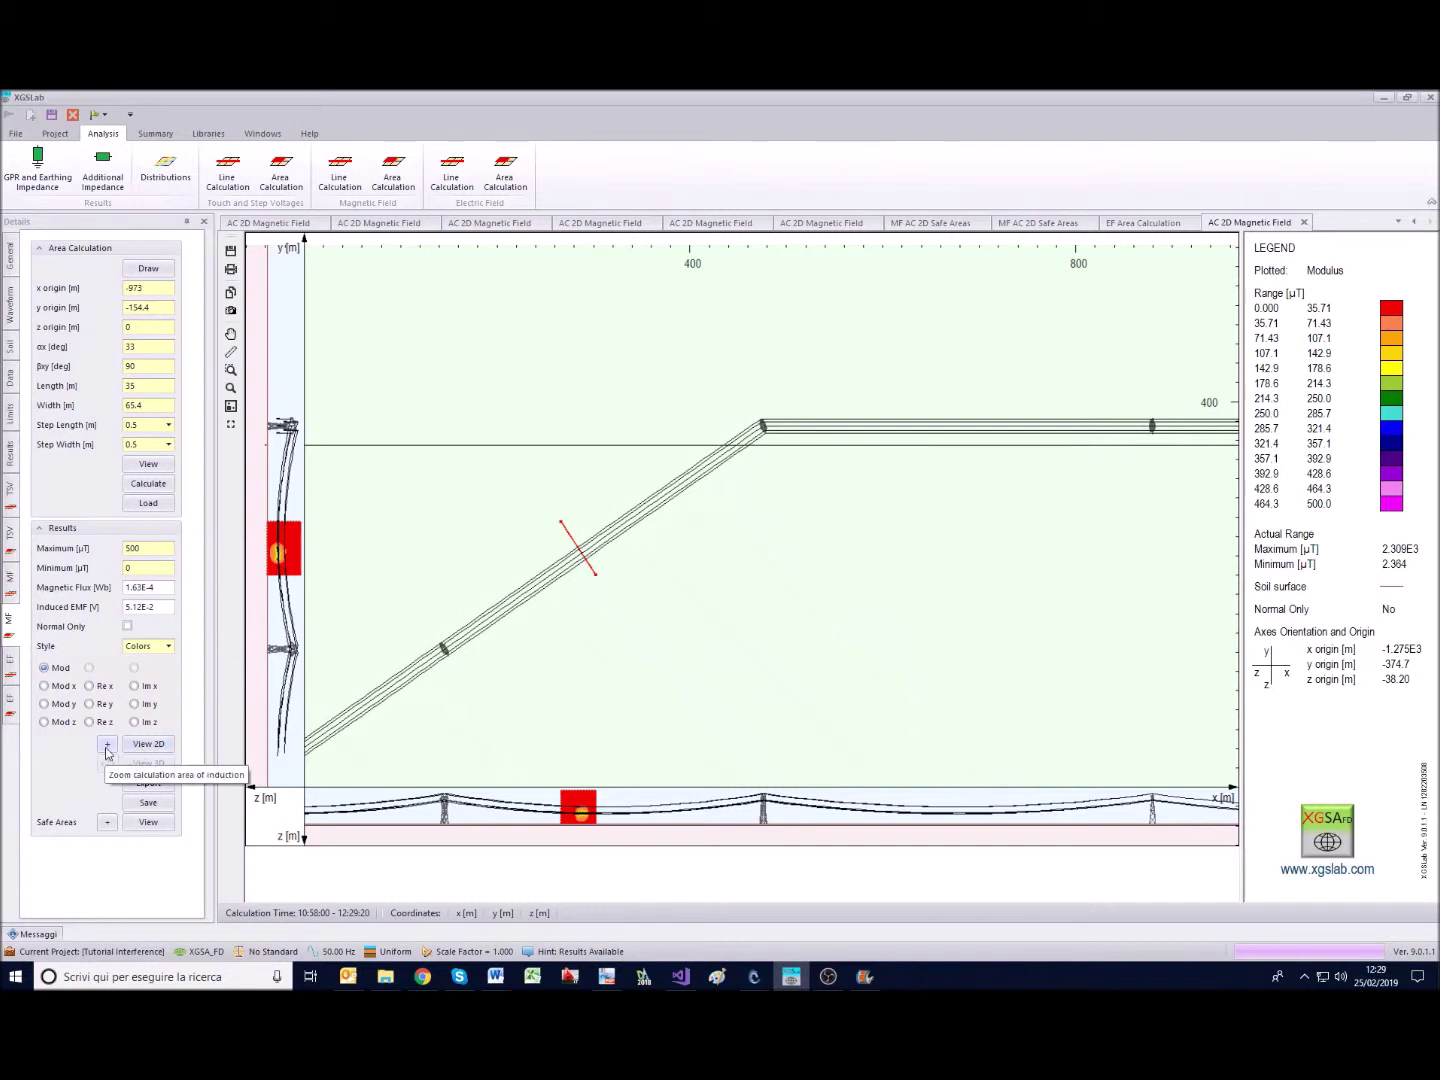
pyautogui.click(106, 744)
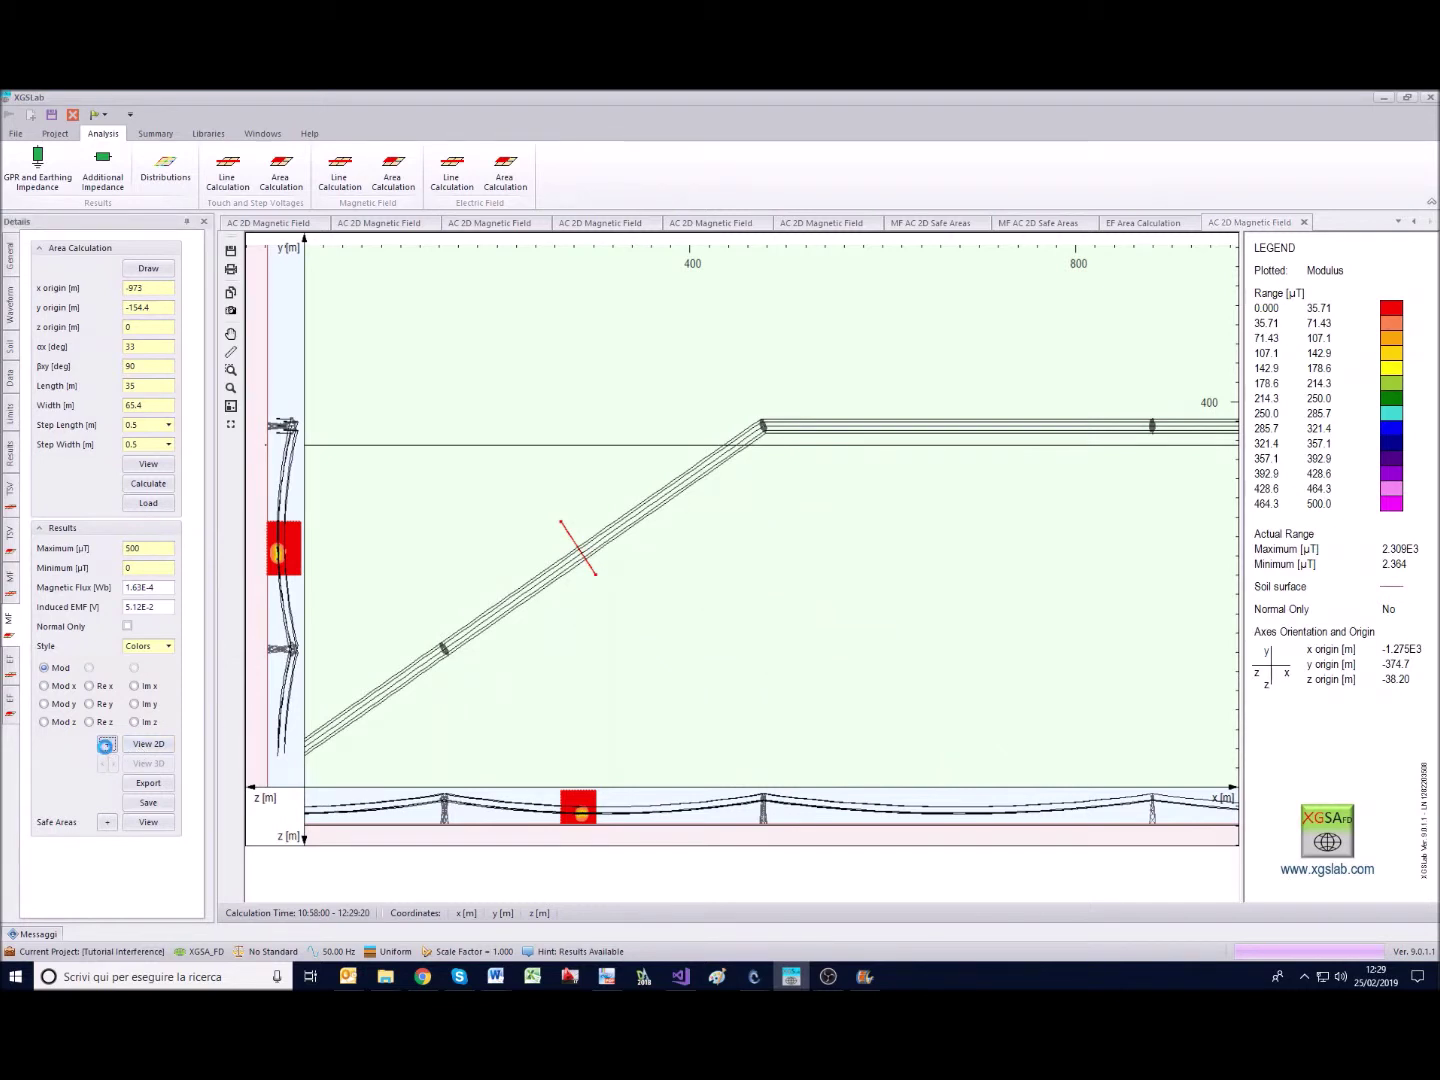
pyautogui.click(106, 744)
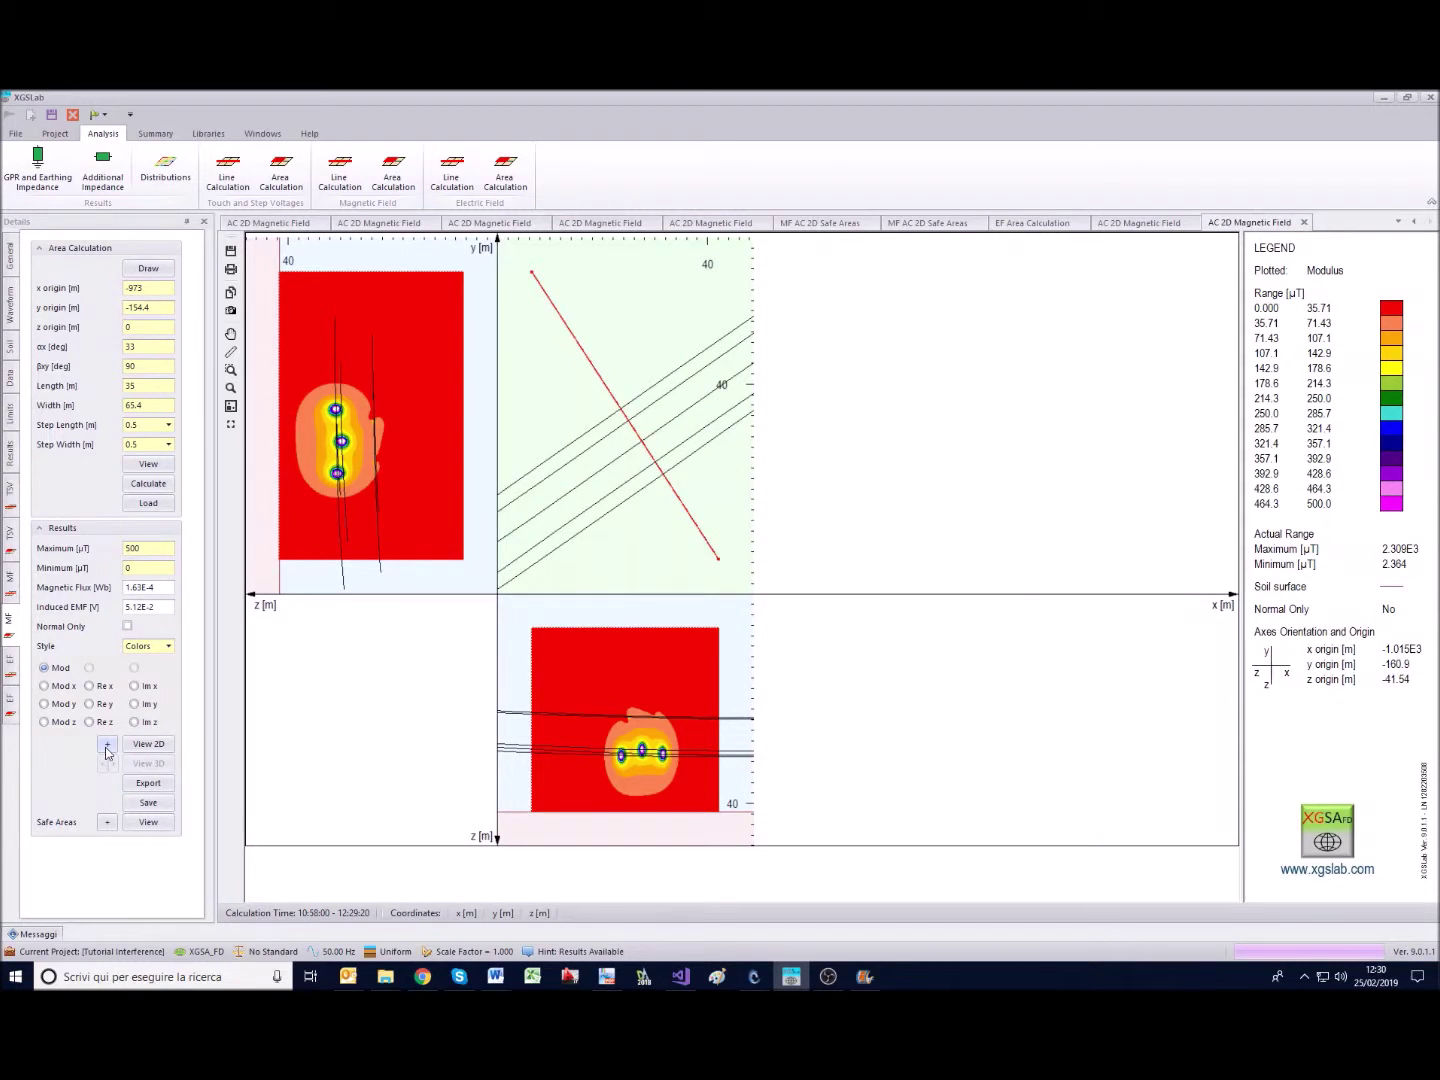
# Change the magnetic field scale maximum to 200 µT and redraw the zoomed maps.
pyautogui.doubleClick(157, 548)
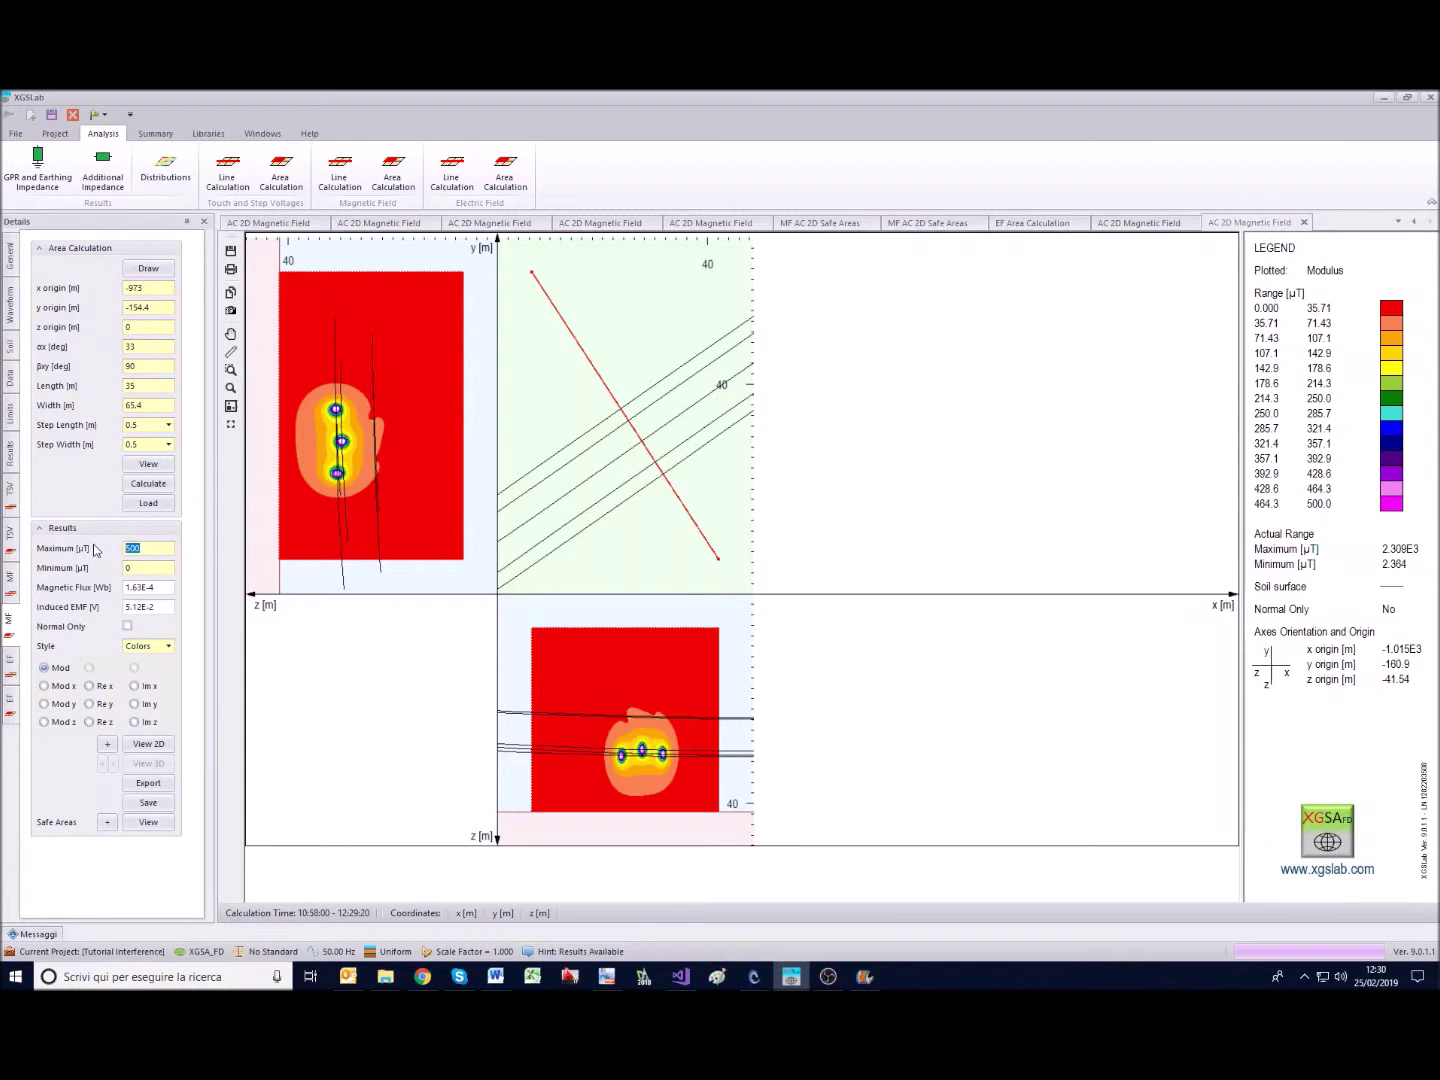
pyautogui.write('200')
pyautogui.click(108, 746)
pyautogui.click(108, 745)
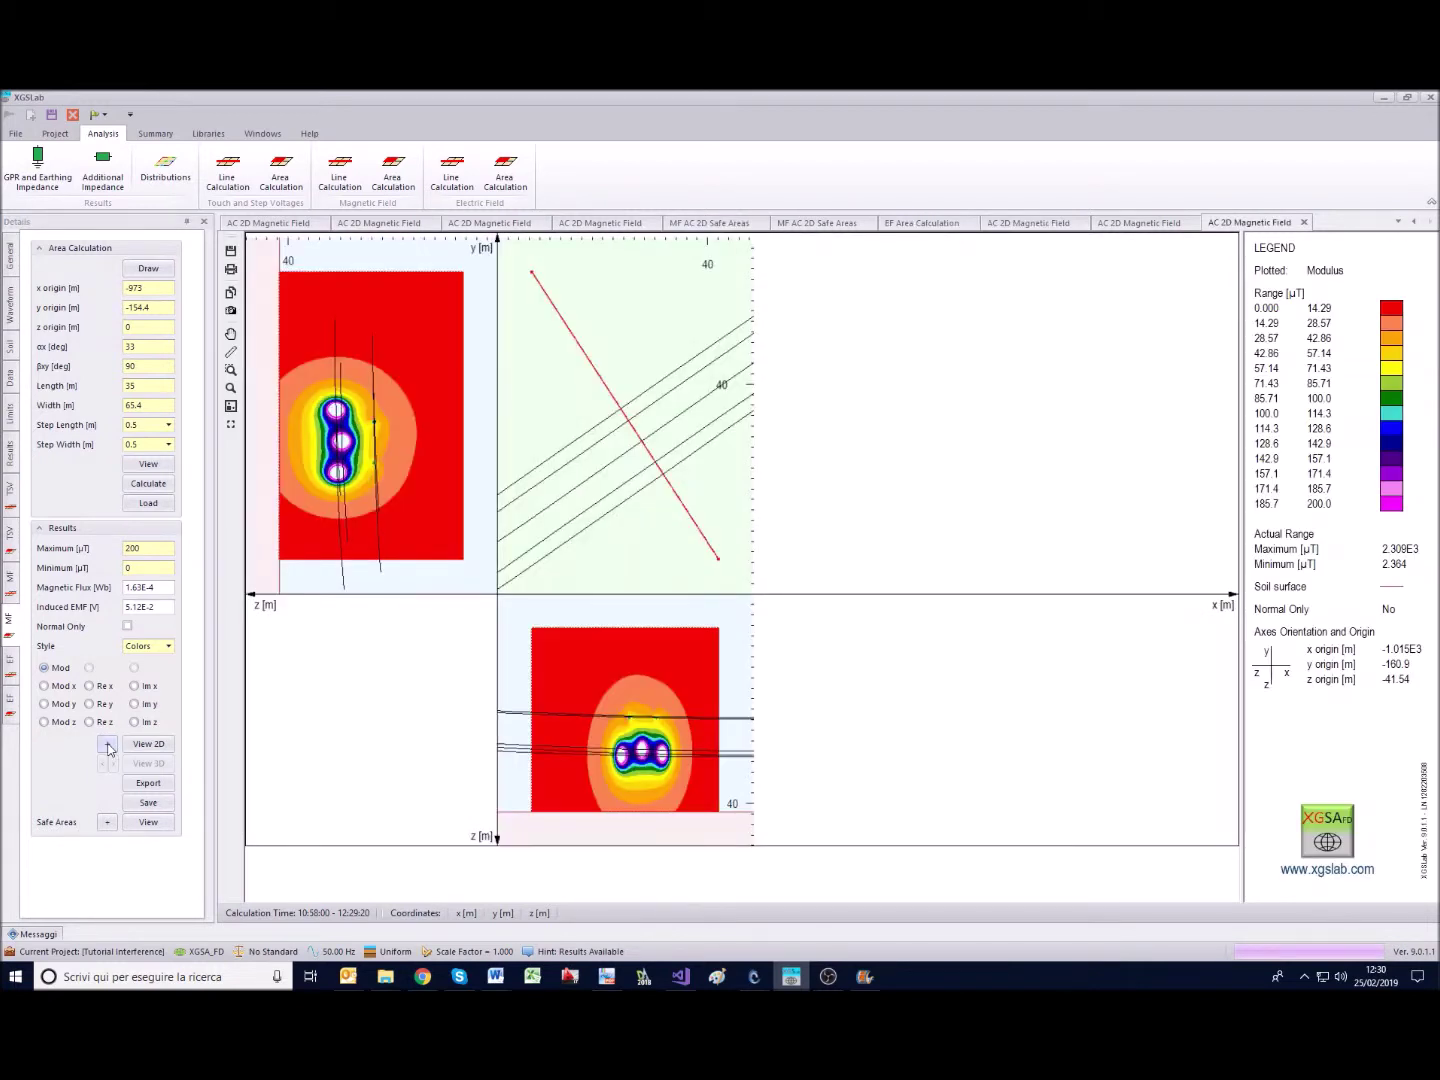
# Switch the plot style to Contours and redraw the maps.
pyautogui.click(168, 645)
pyautogui.click(160, 674)
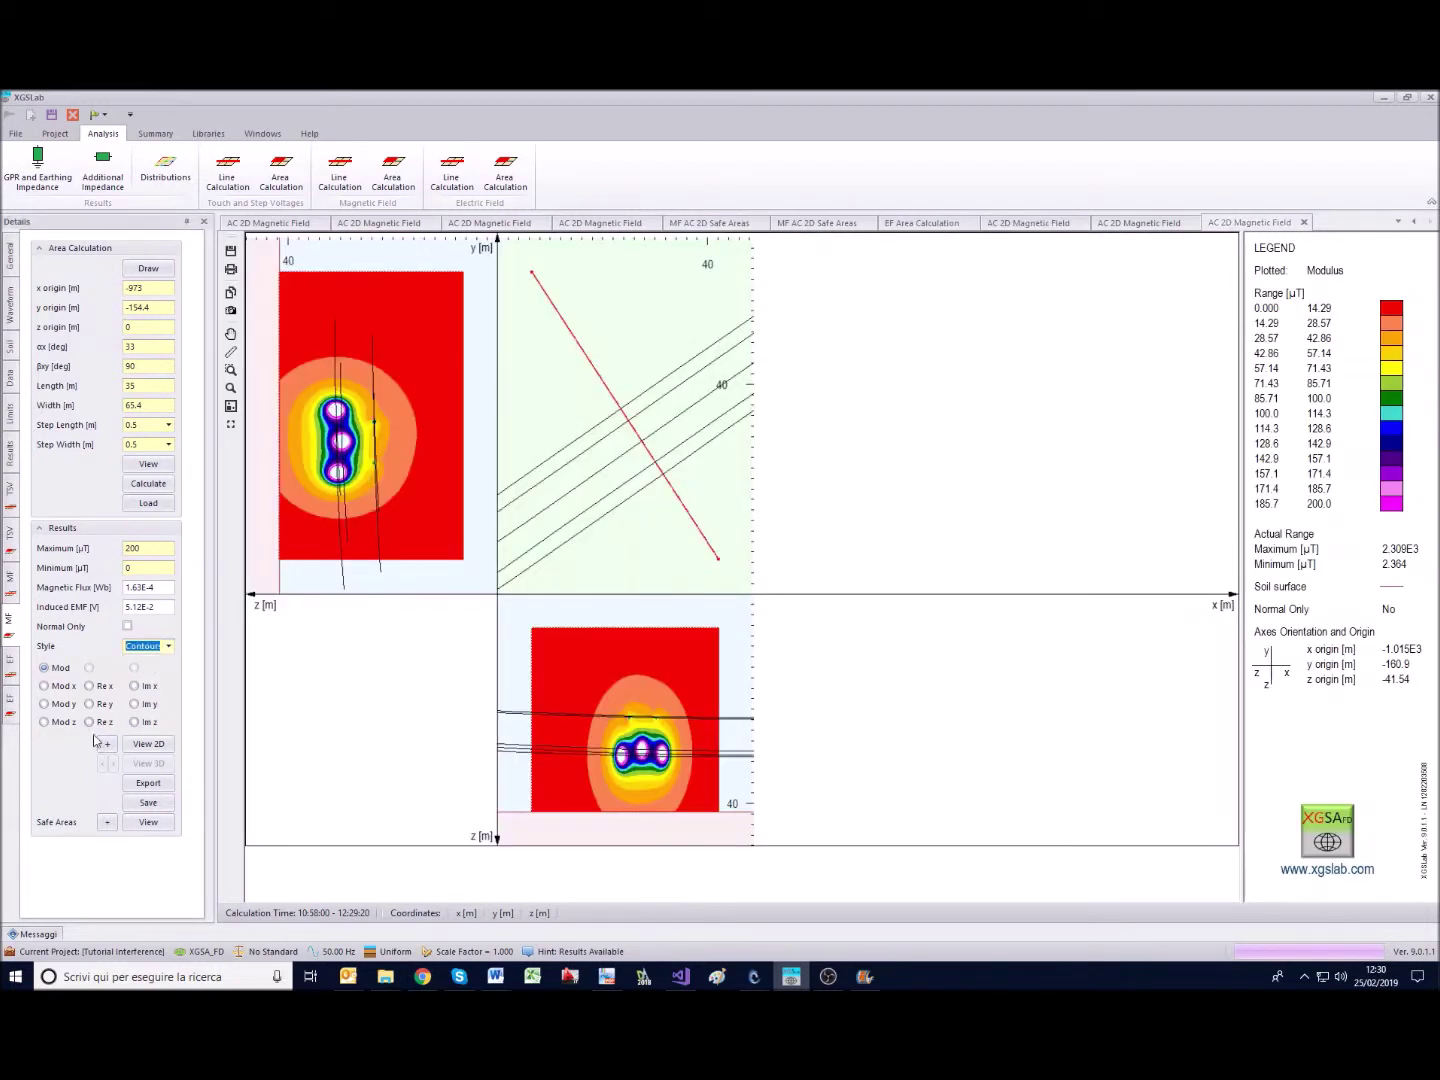
pyautogui.click(106, 745)
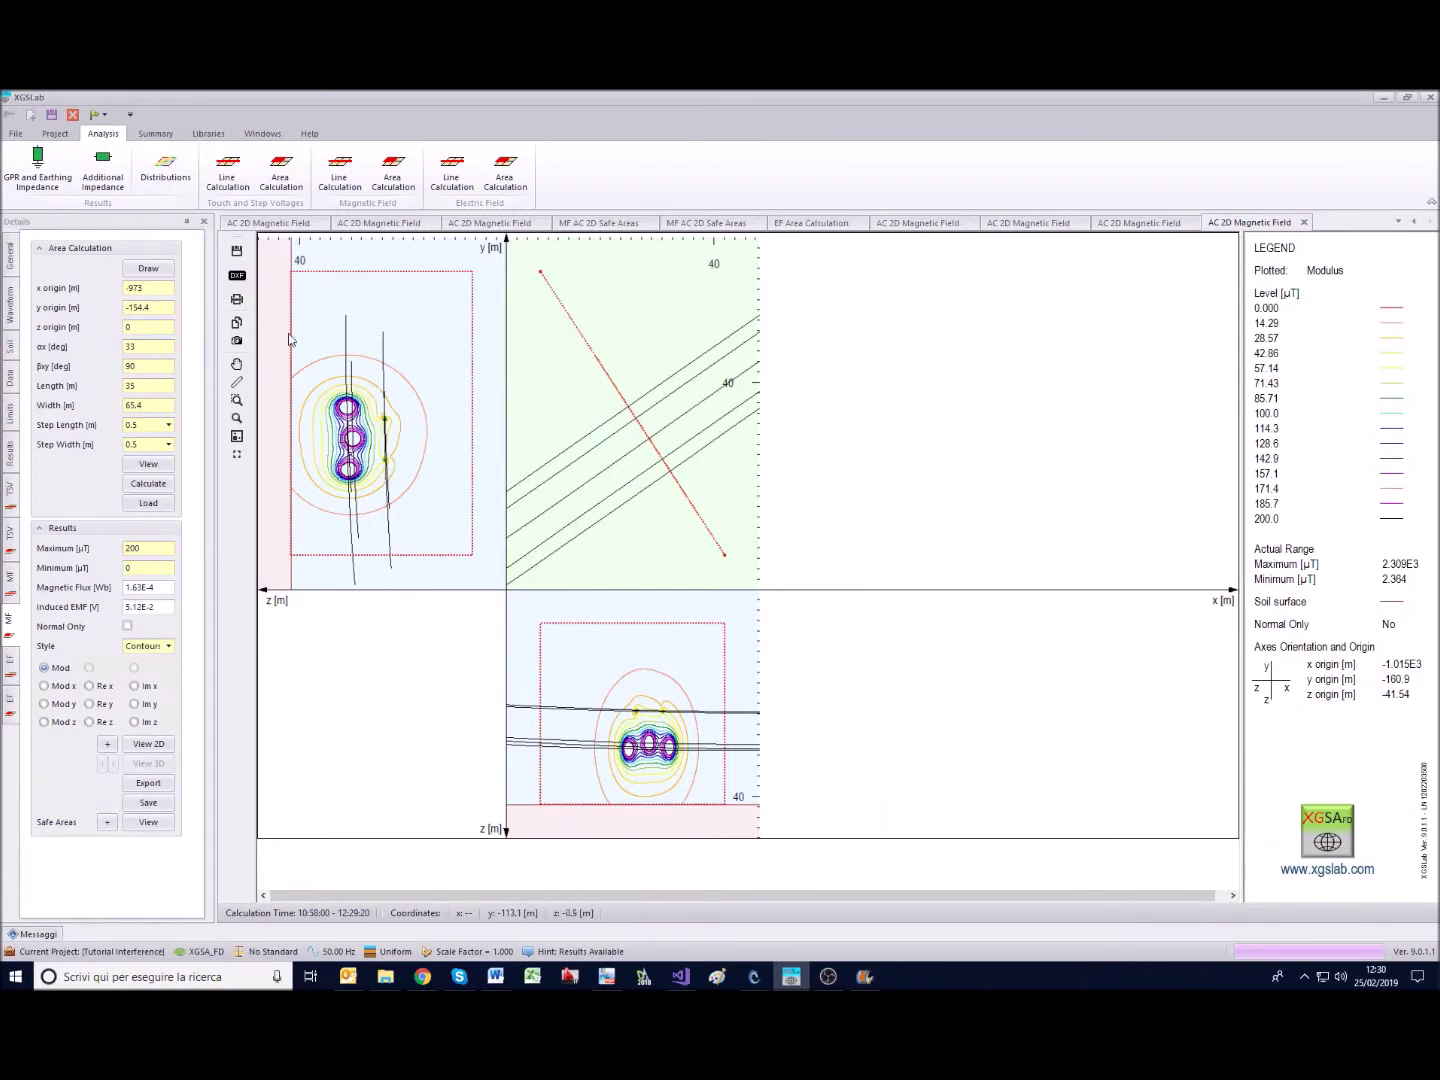
pyautogui.click(240, 278)
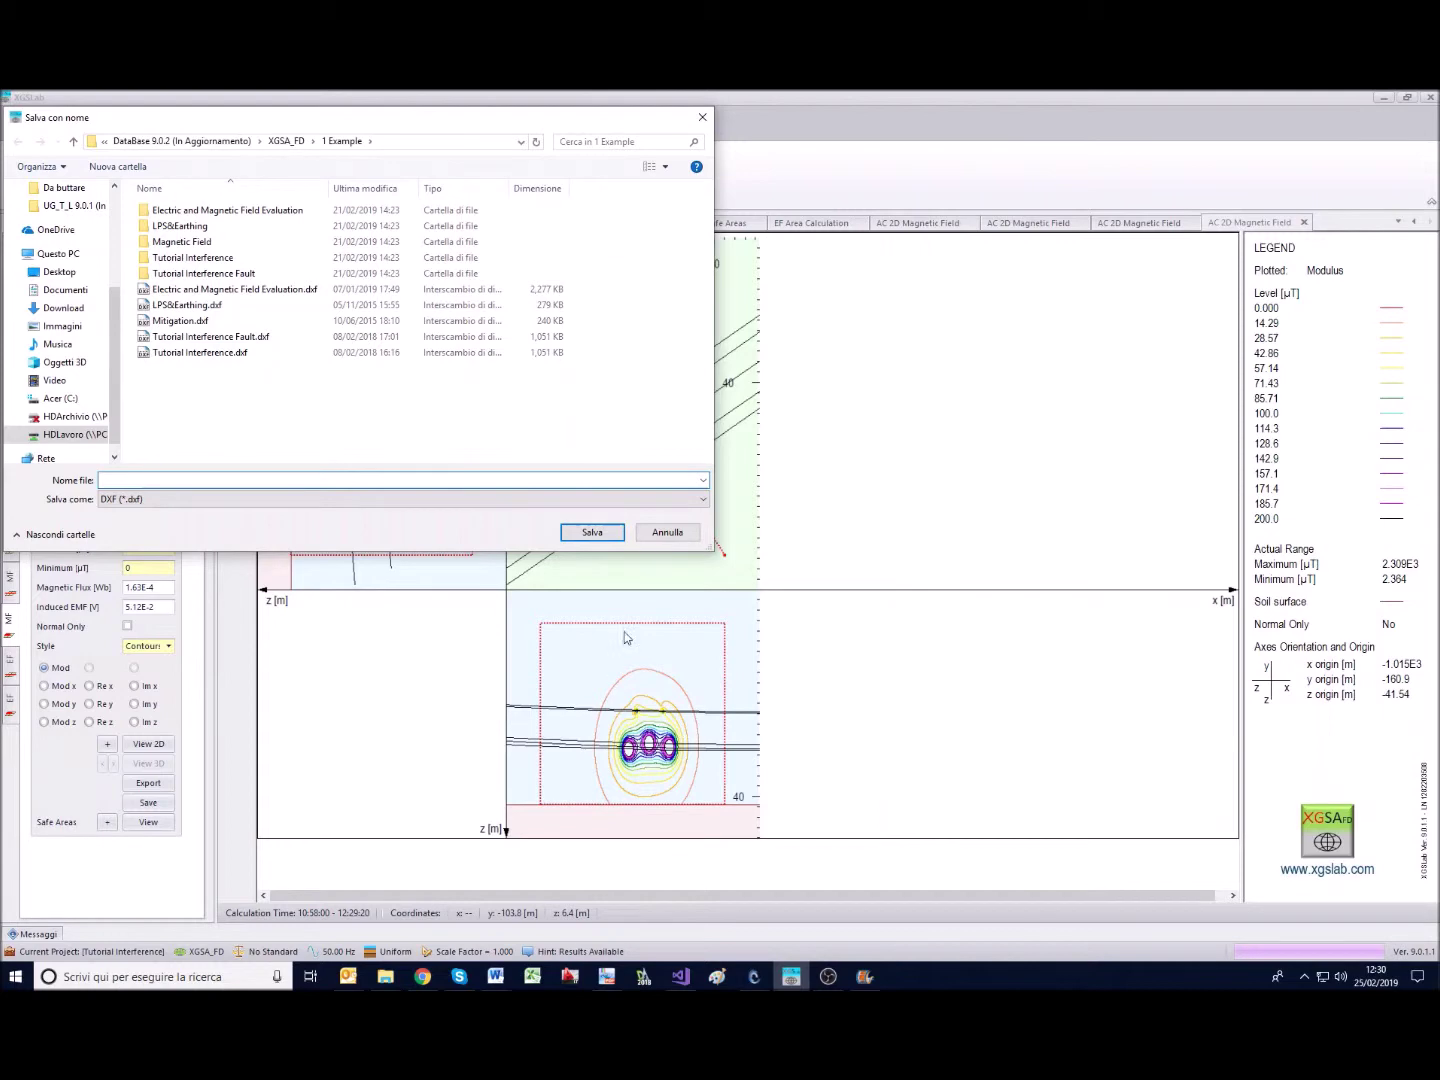
pyautogui.click(703, 119)
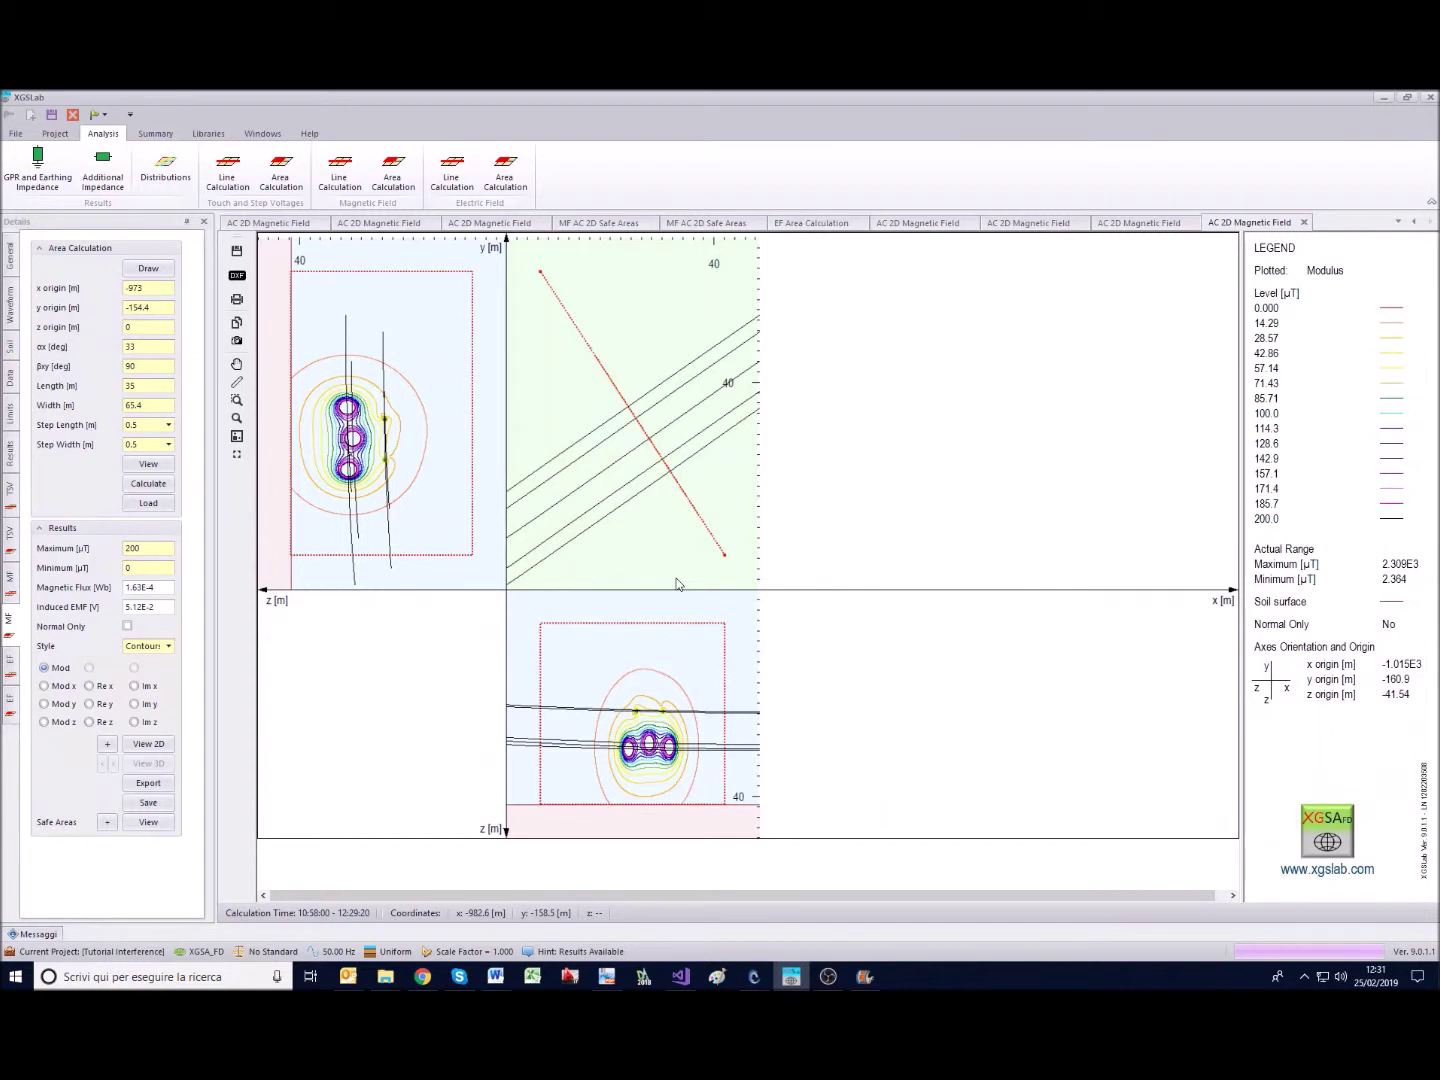
# Open the electric field area calculation and outline a new area on the plan.
pyautogui.click(505, 181)
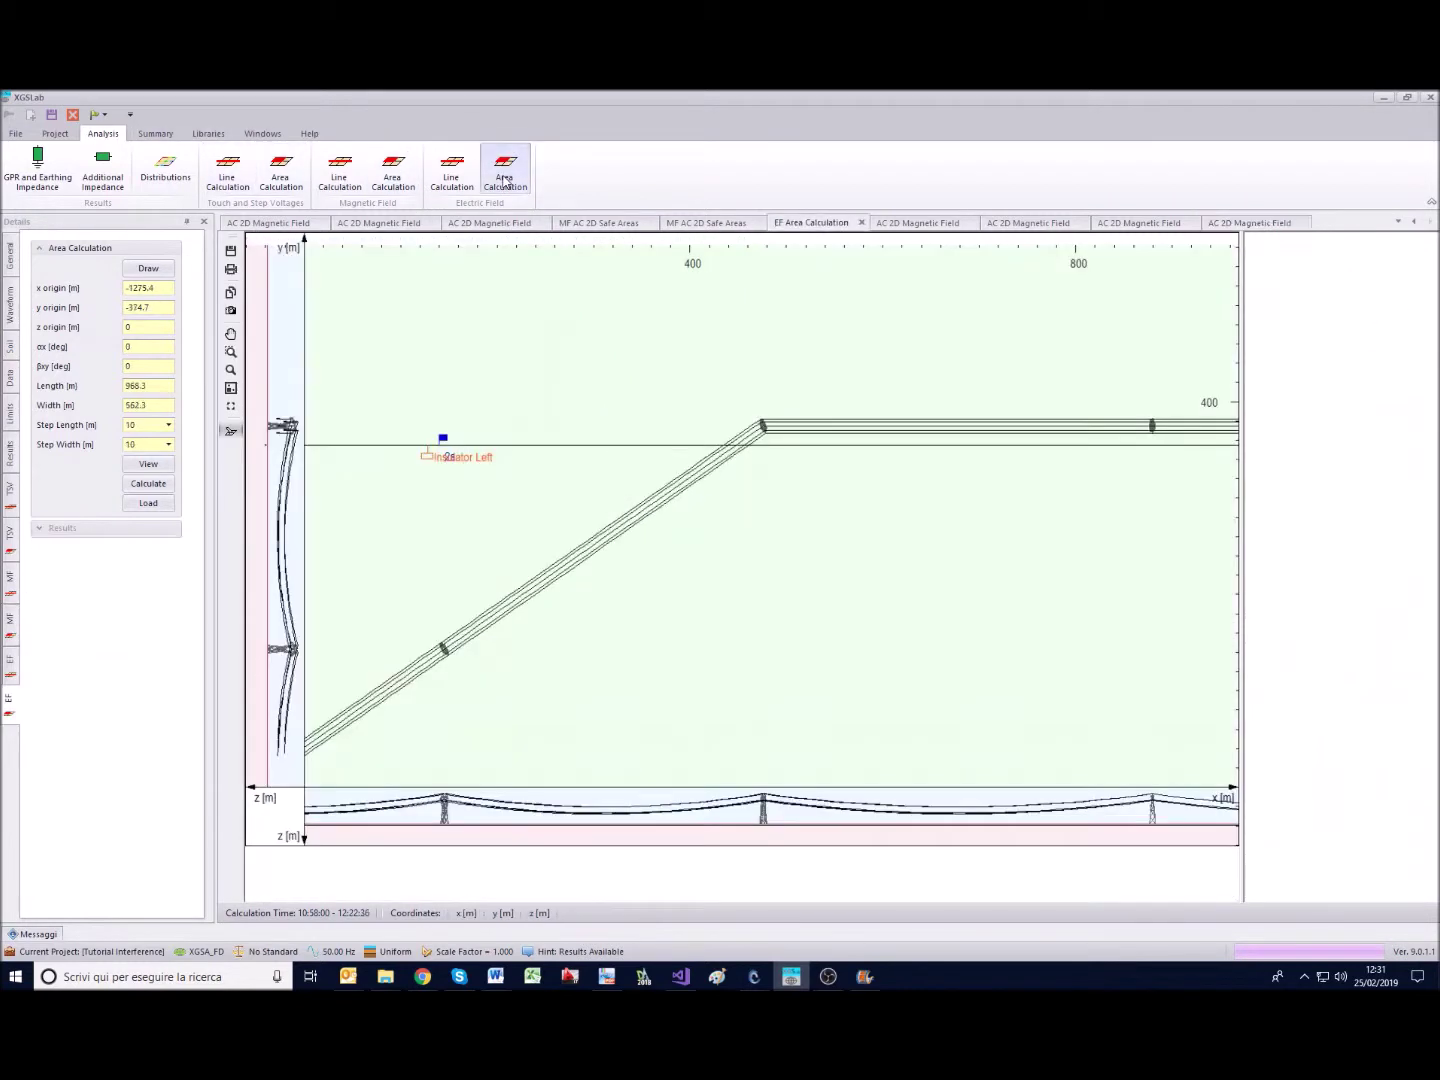
pyautogui.click(148, 269)
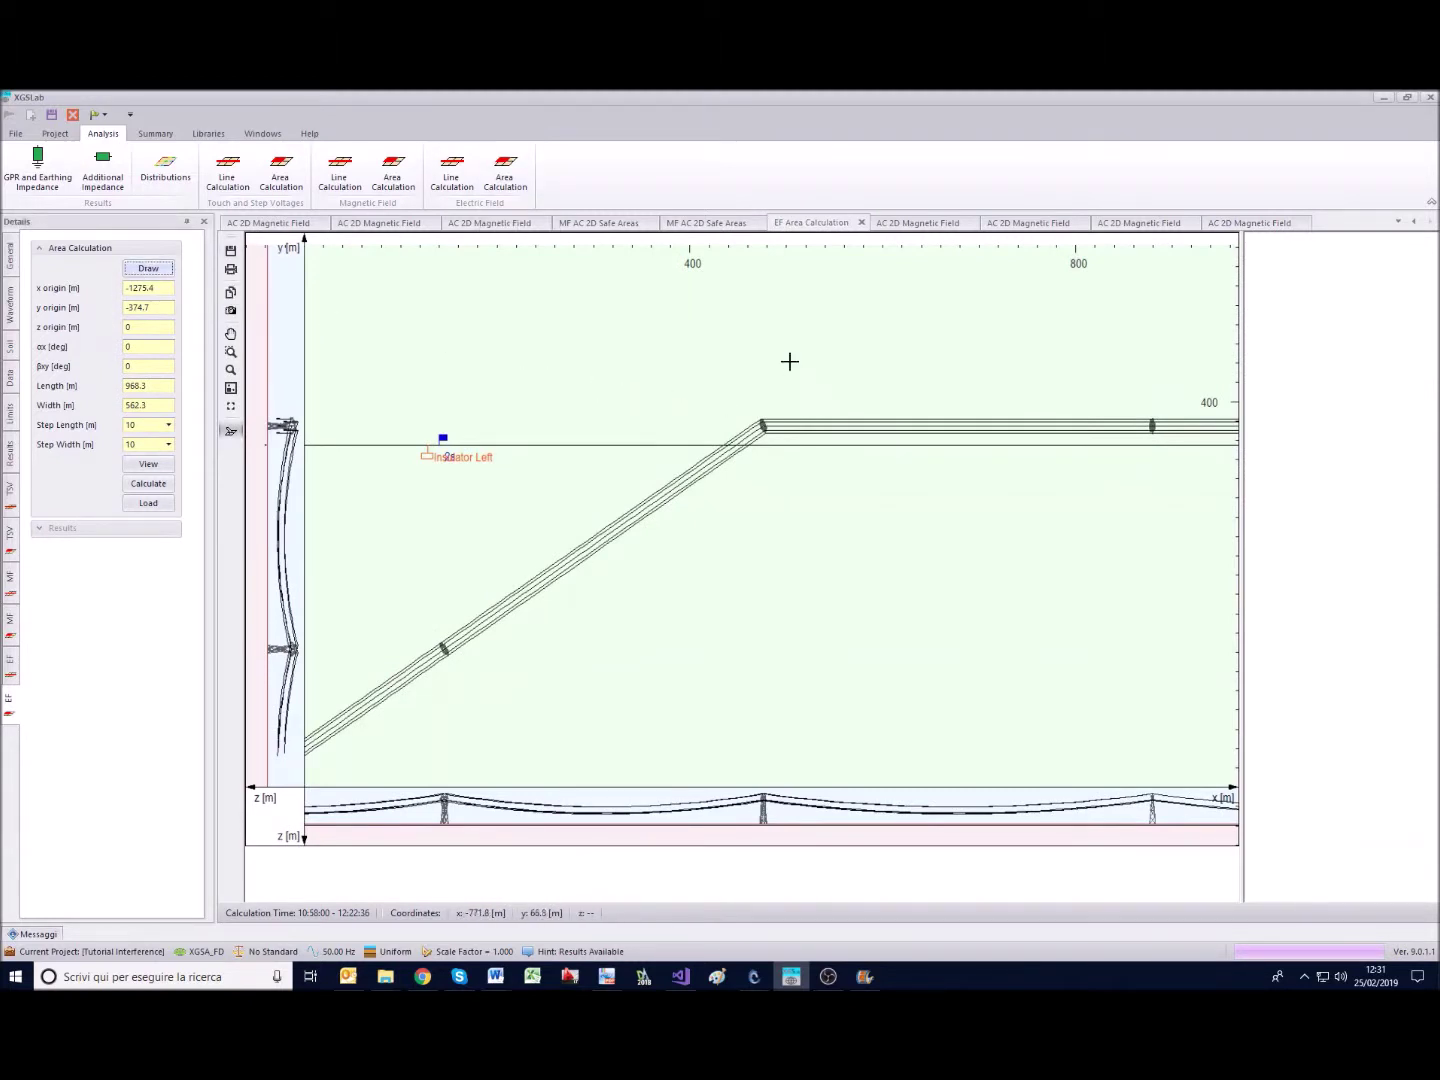
pyautogui.moveTo(809, 403); pyautogui.dragTo(1140, 517)
# Set z origin to -2 m with 3 m steps and run the electric field calculation.
pyautogui.click(138, 329)
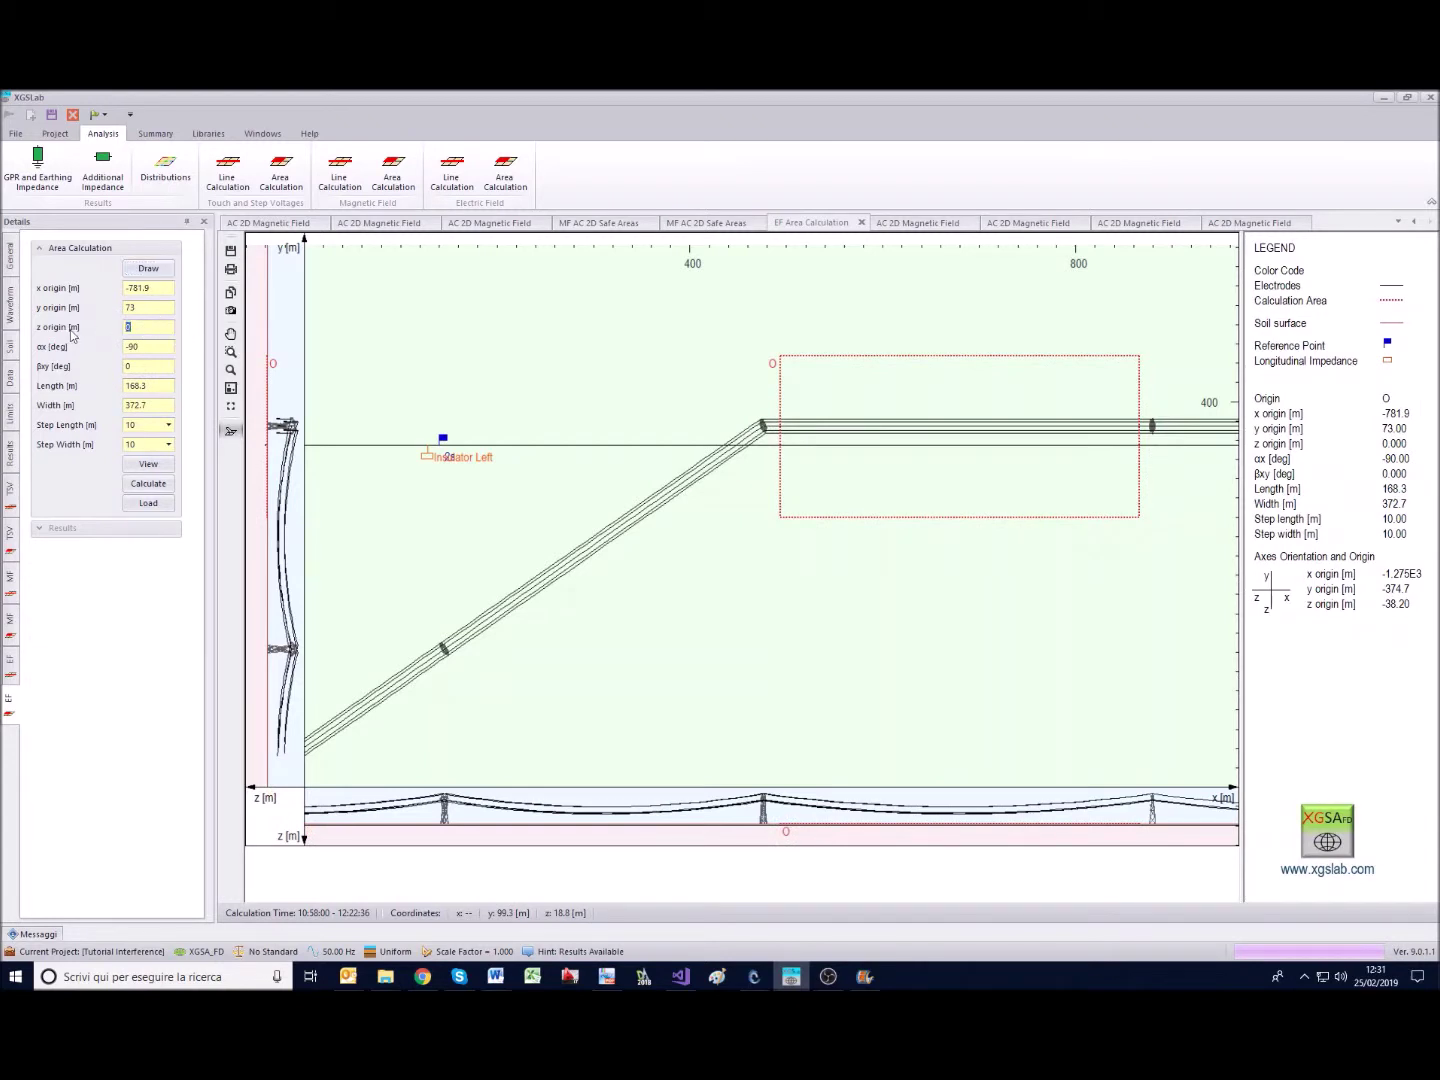
pyautogui.write('22')
pyautogui.doubleClick(150, 425)
pyautogui.click(148, 483)
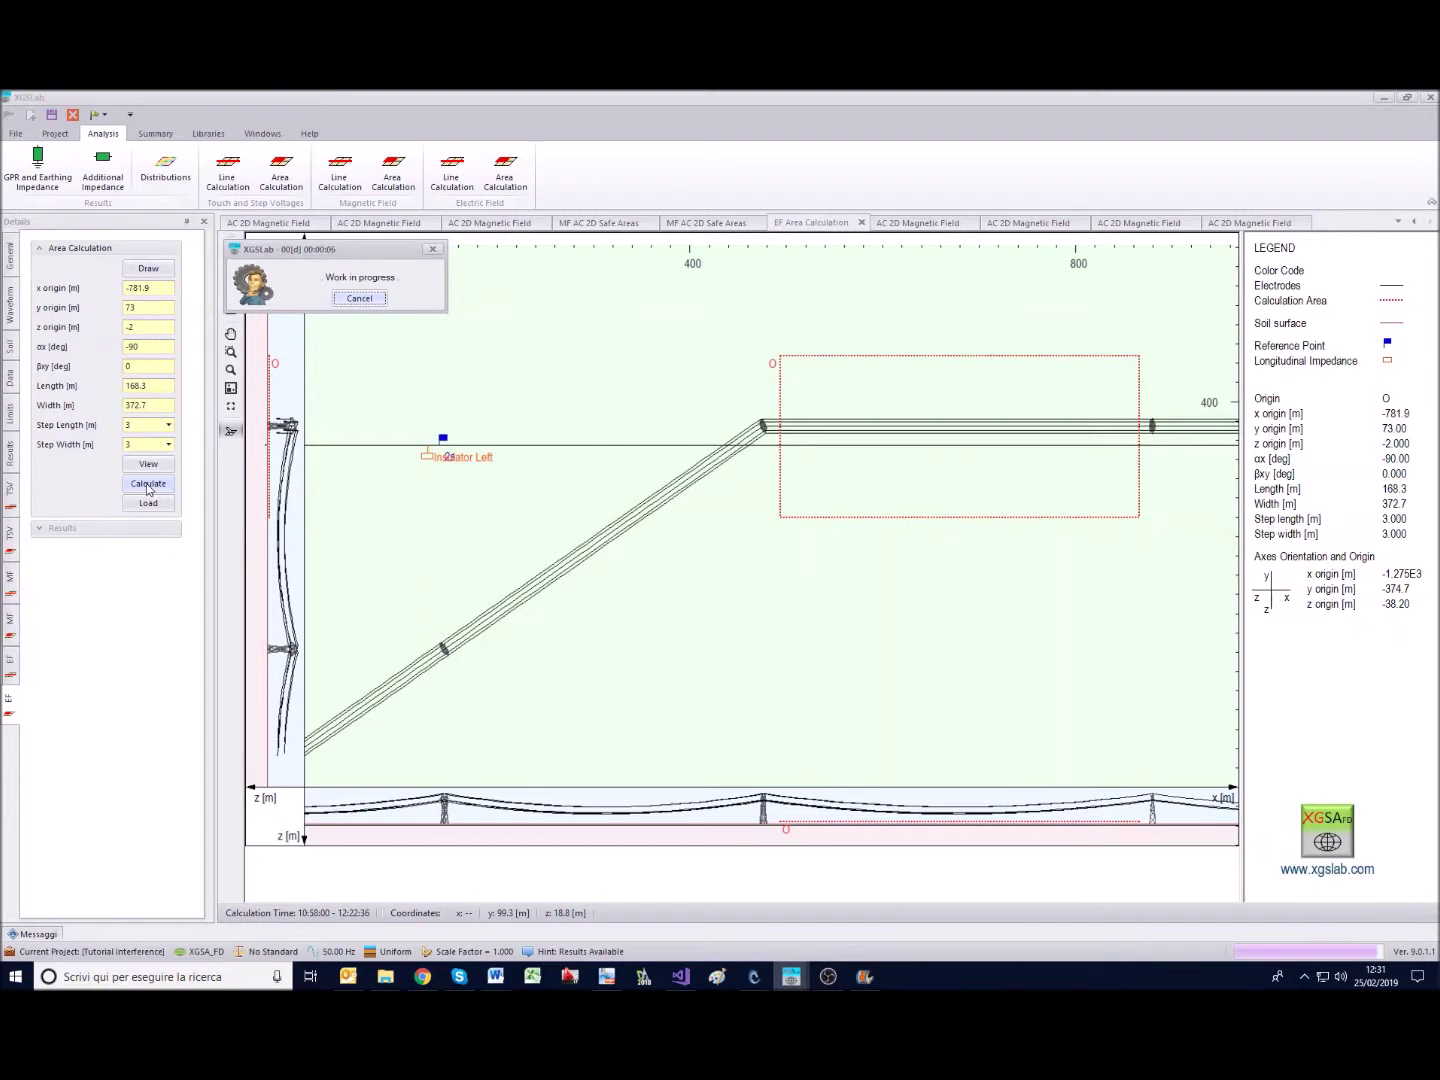
pyautogui.click(359, 299)
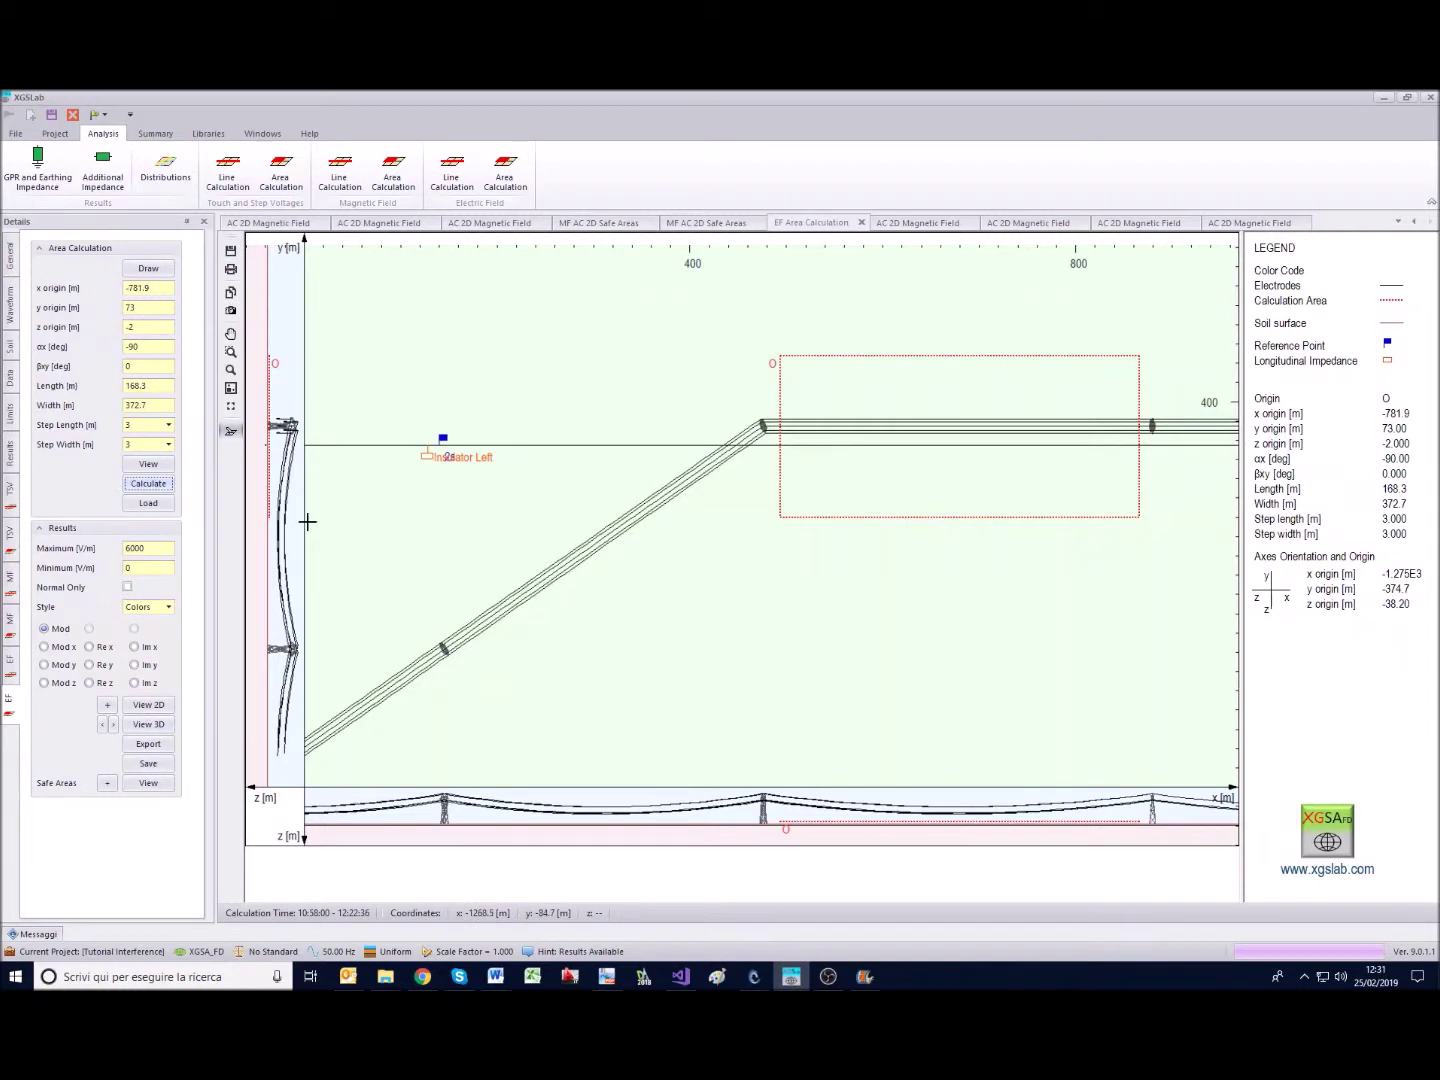
# Show the electric field as an enlarged 2D colour map, then as a rotated 3D surface.
pyautogui.click(146, 707)
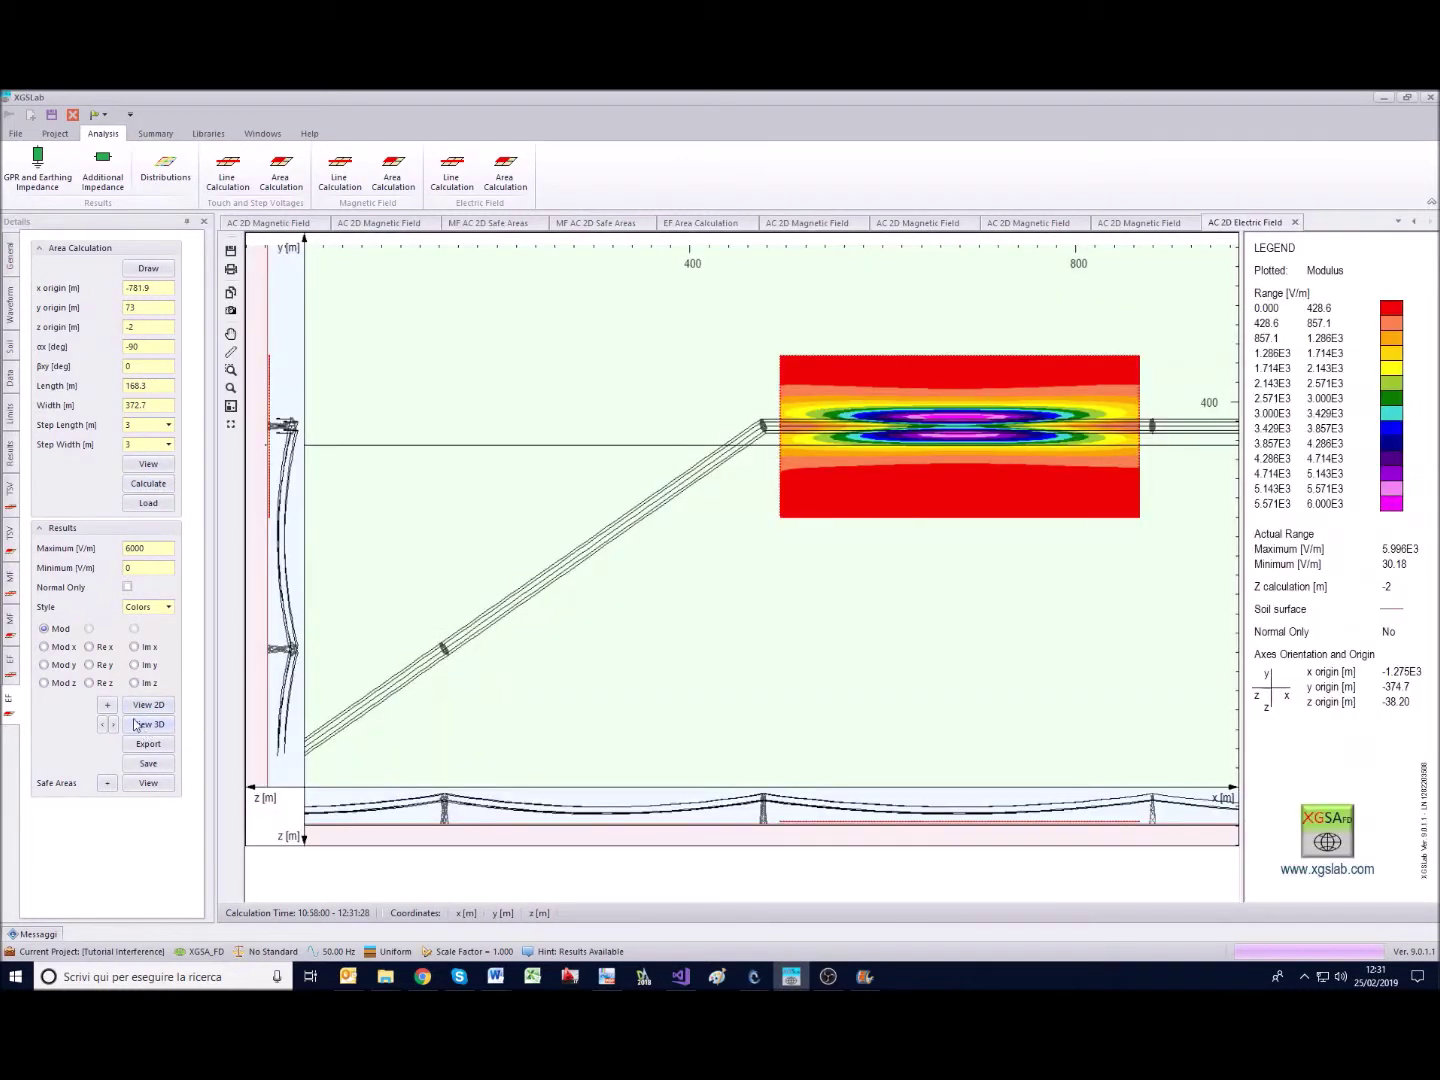
pyautogui.click(108, 707)
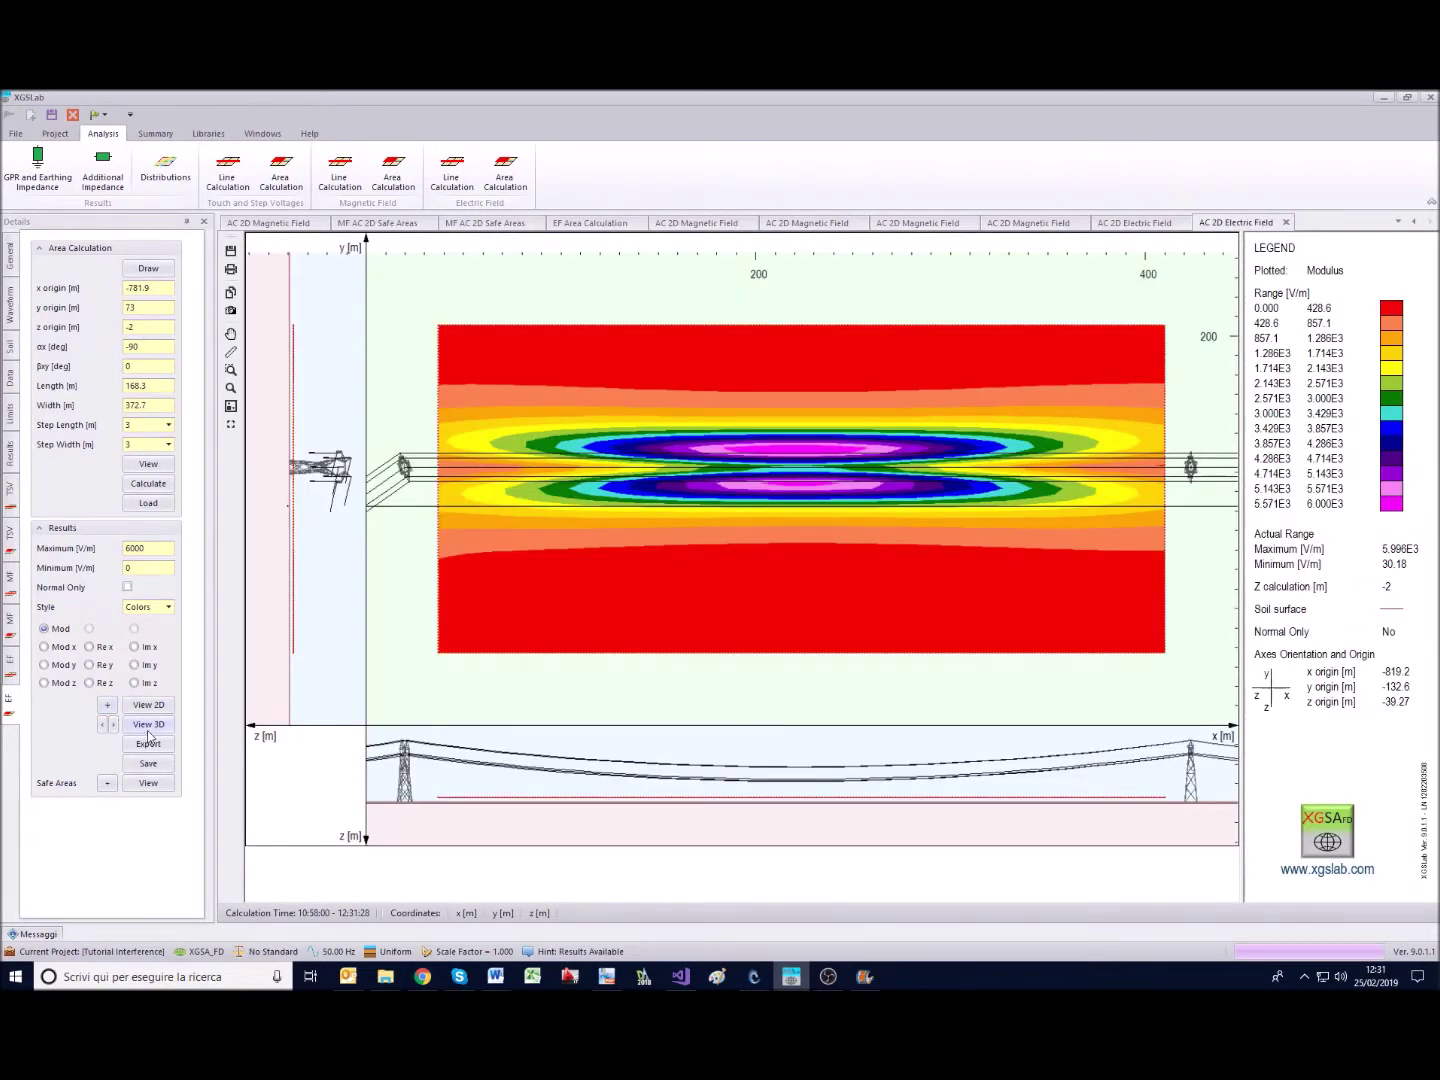
pyautogui.click(146, 724)
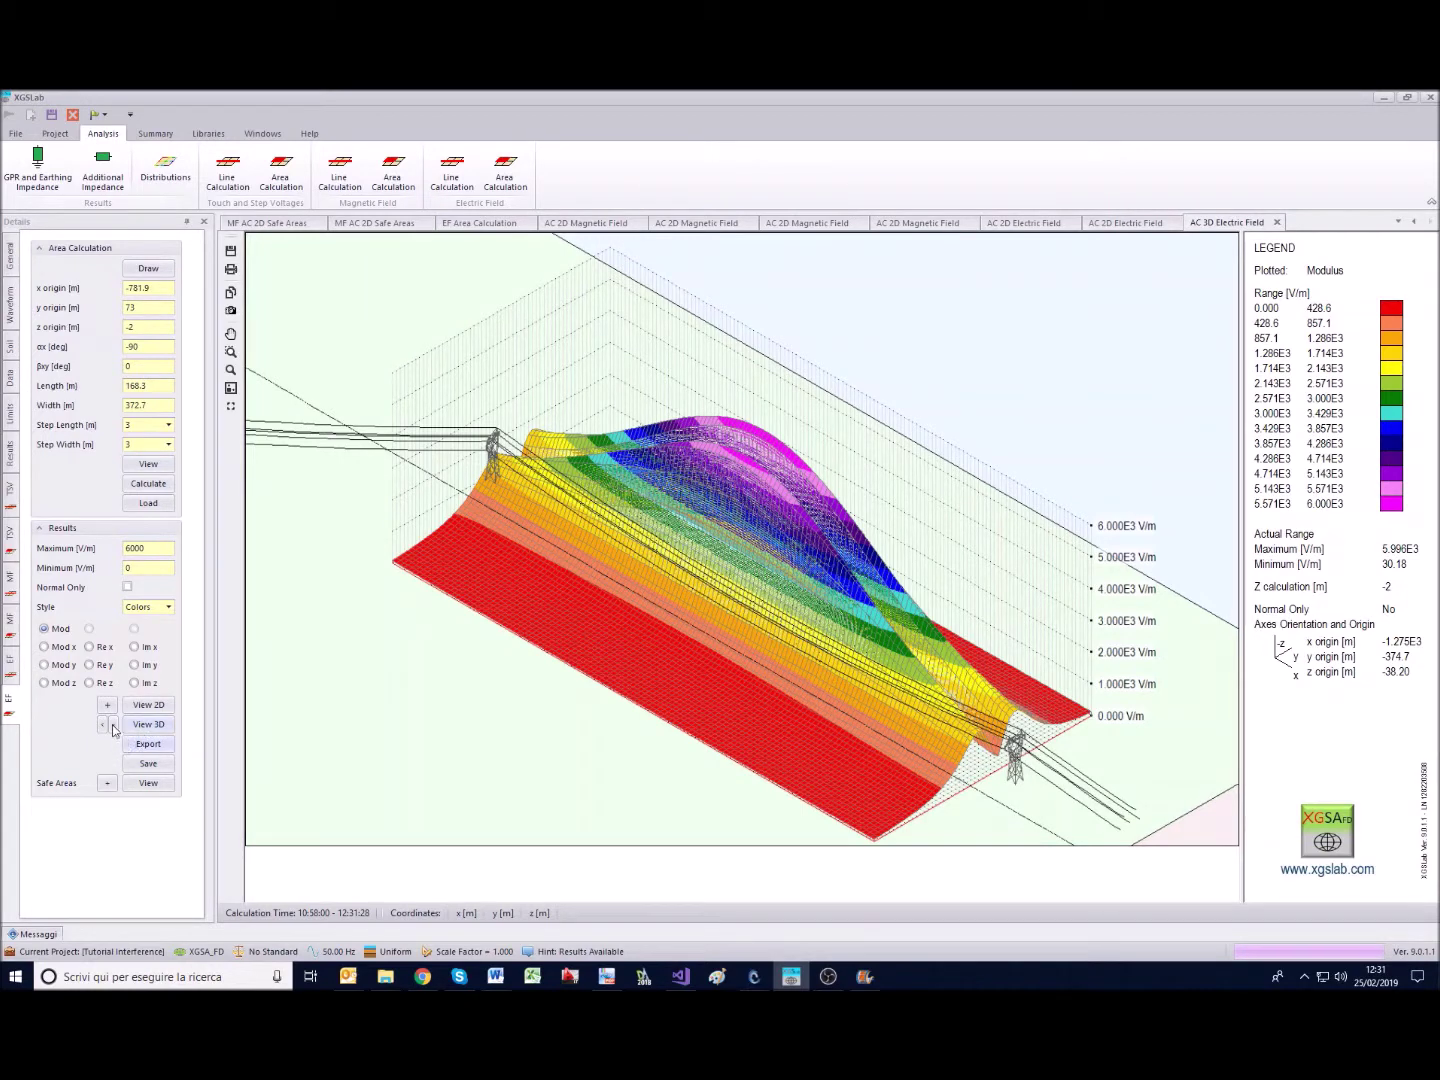
pyautogui.click(111, 723)
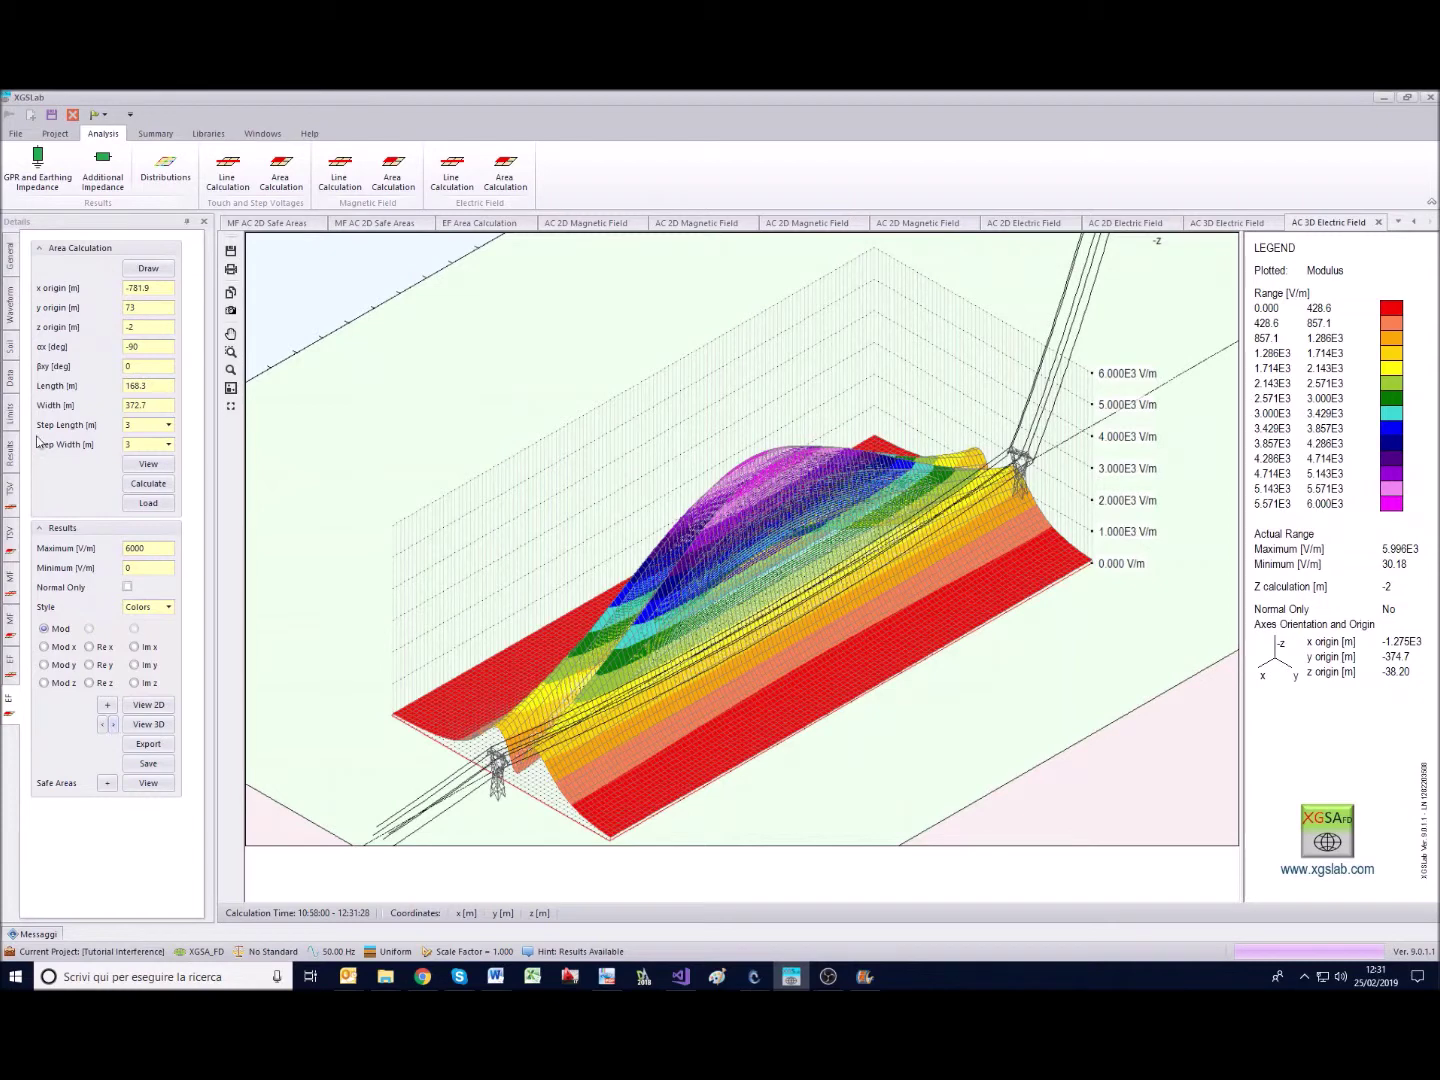
# Set the electric field limits to 4000 V/m danger and 2000 V/m warning.
pyautogui.click(12, 414)
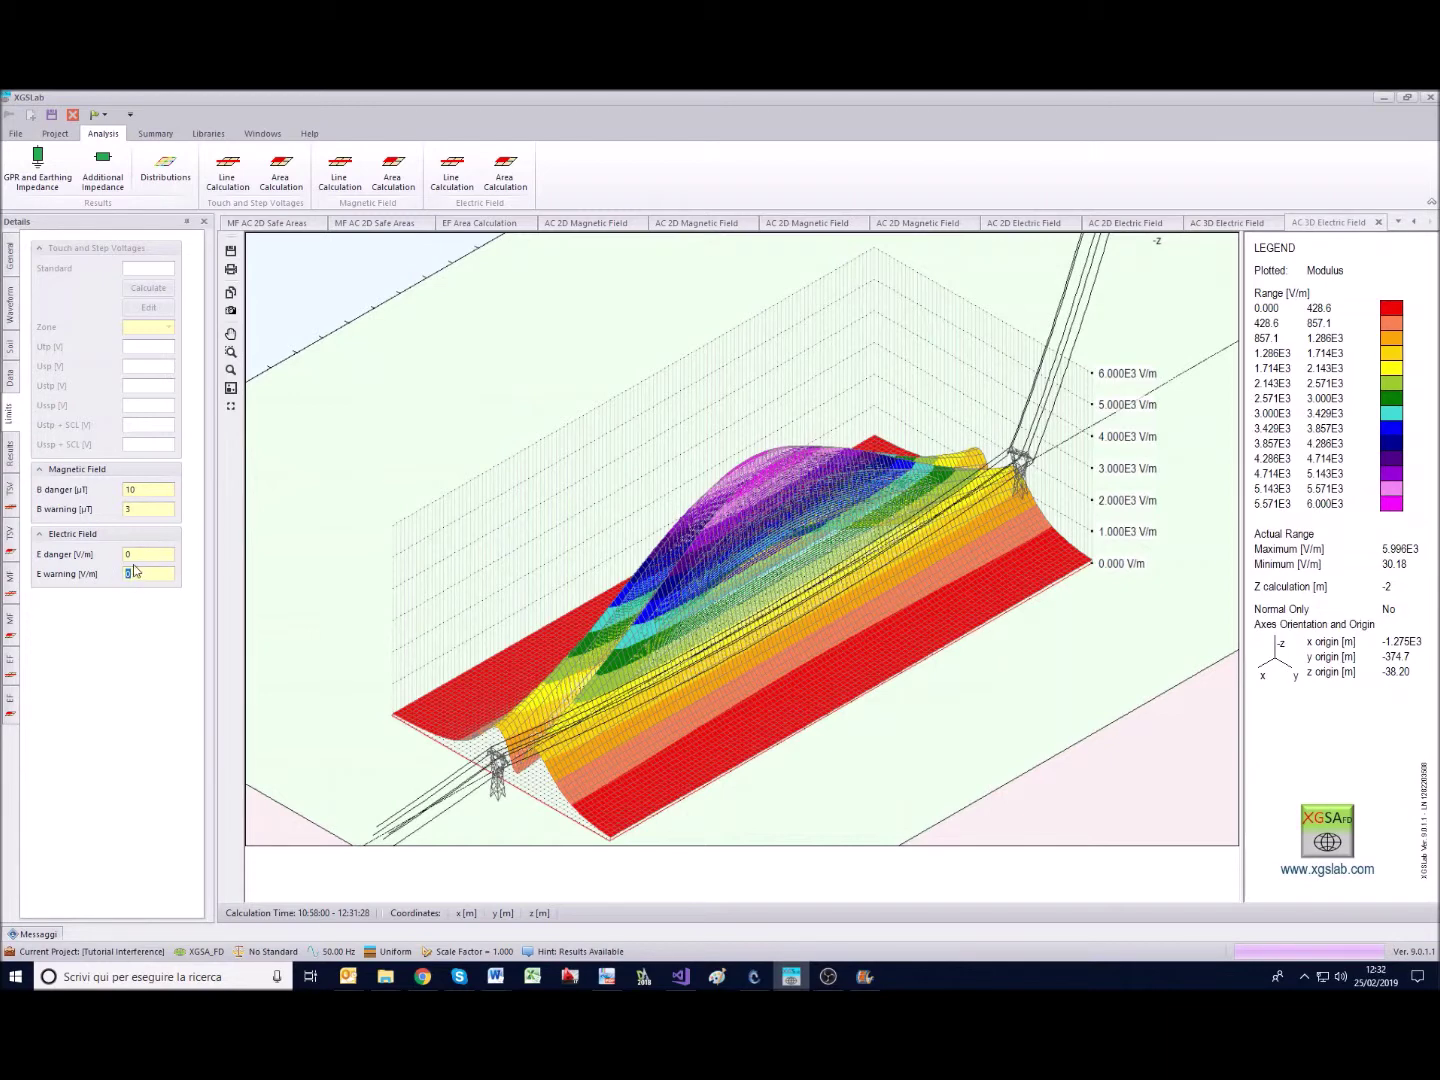
pyautogui.click(143, 553)
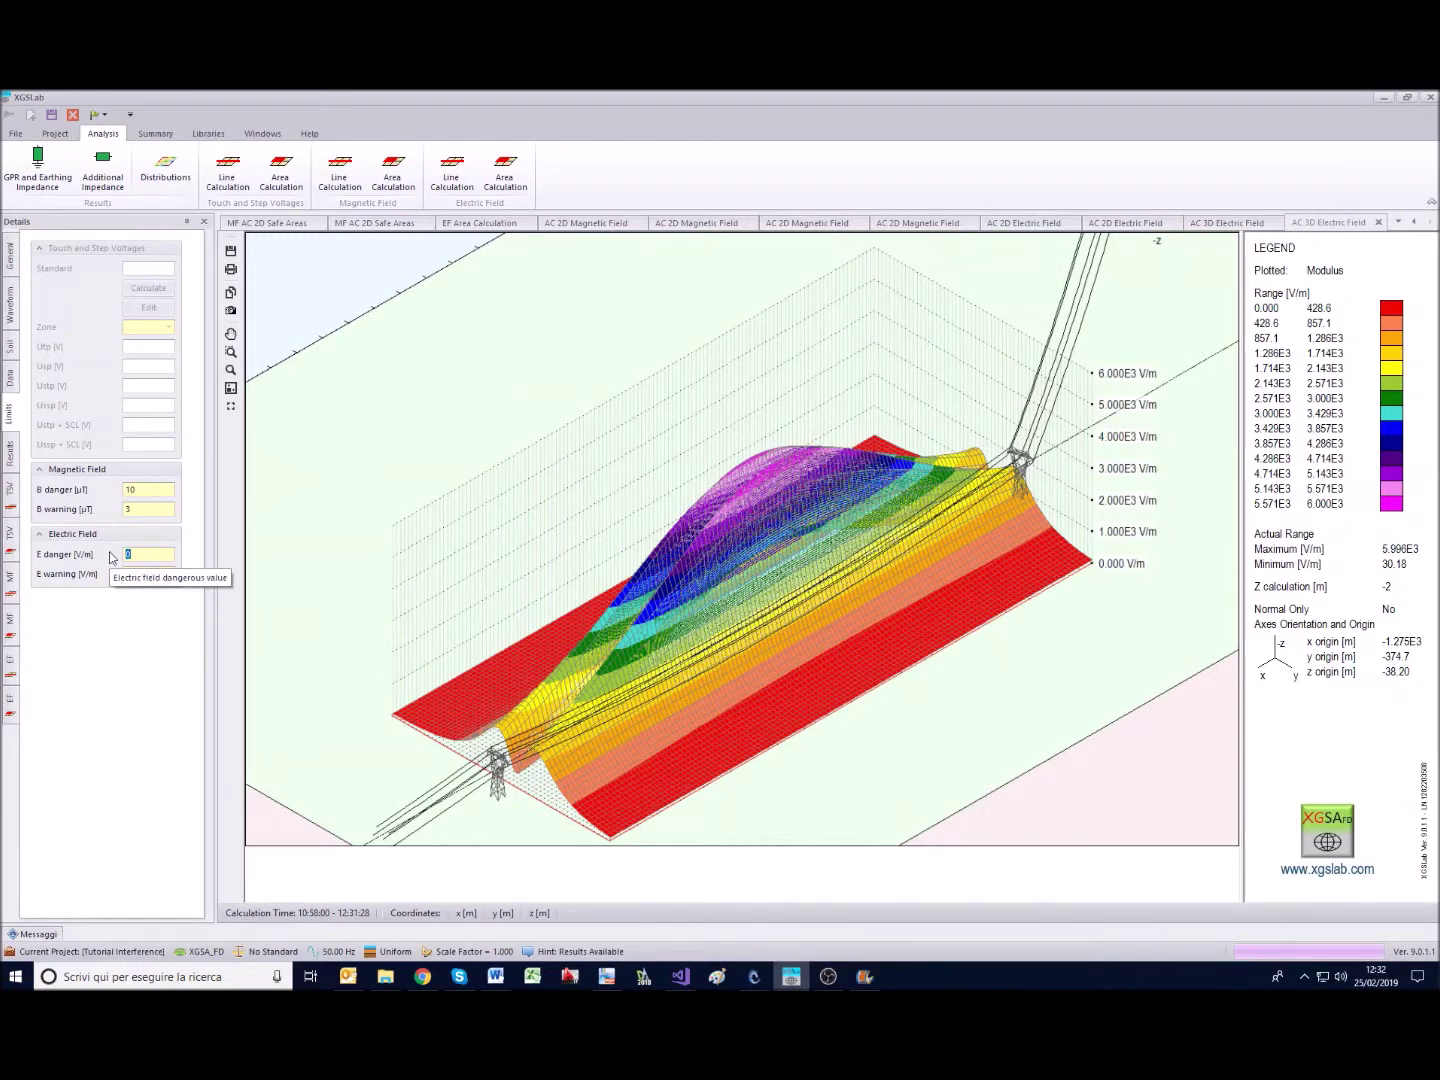
pyautogui.write('4000')
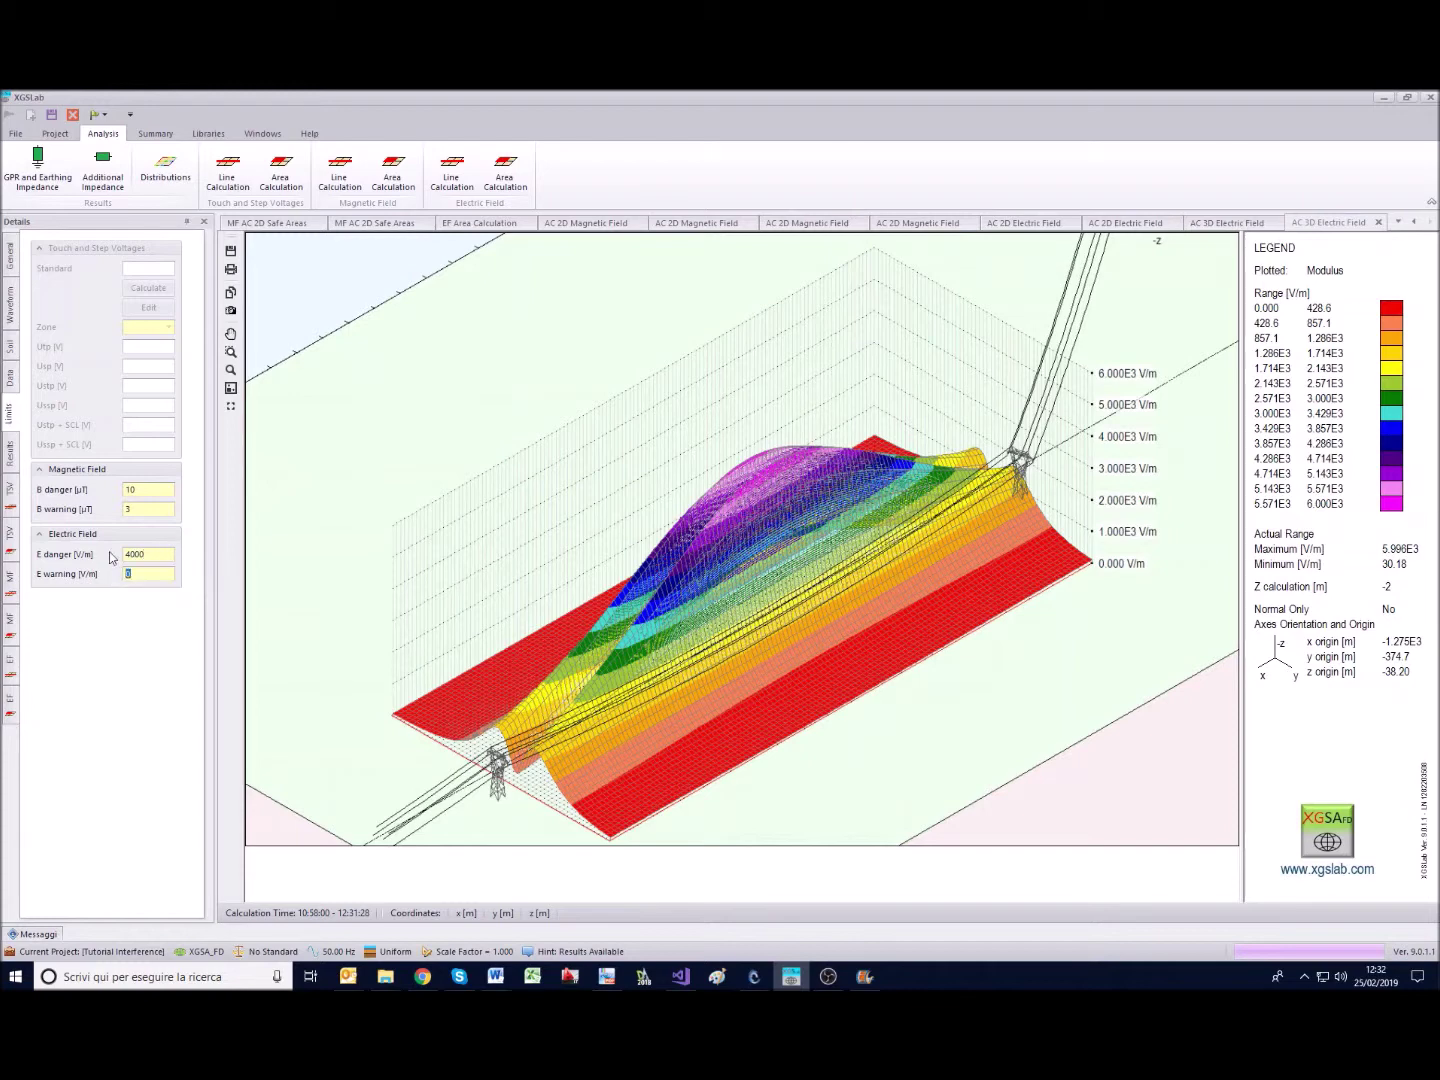
pyautogui.write('2000')
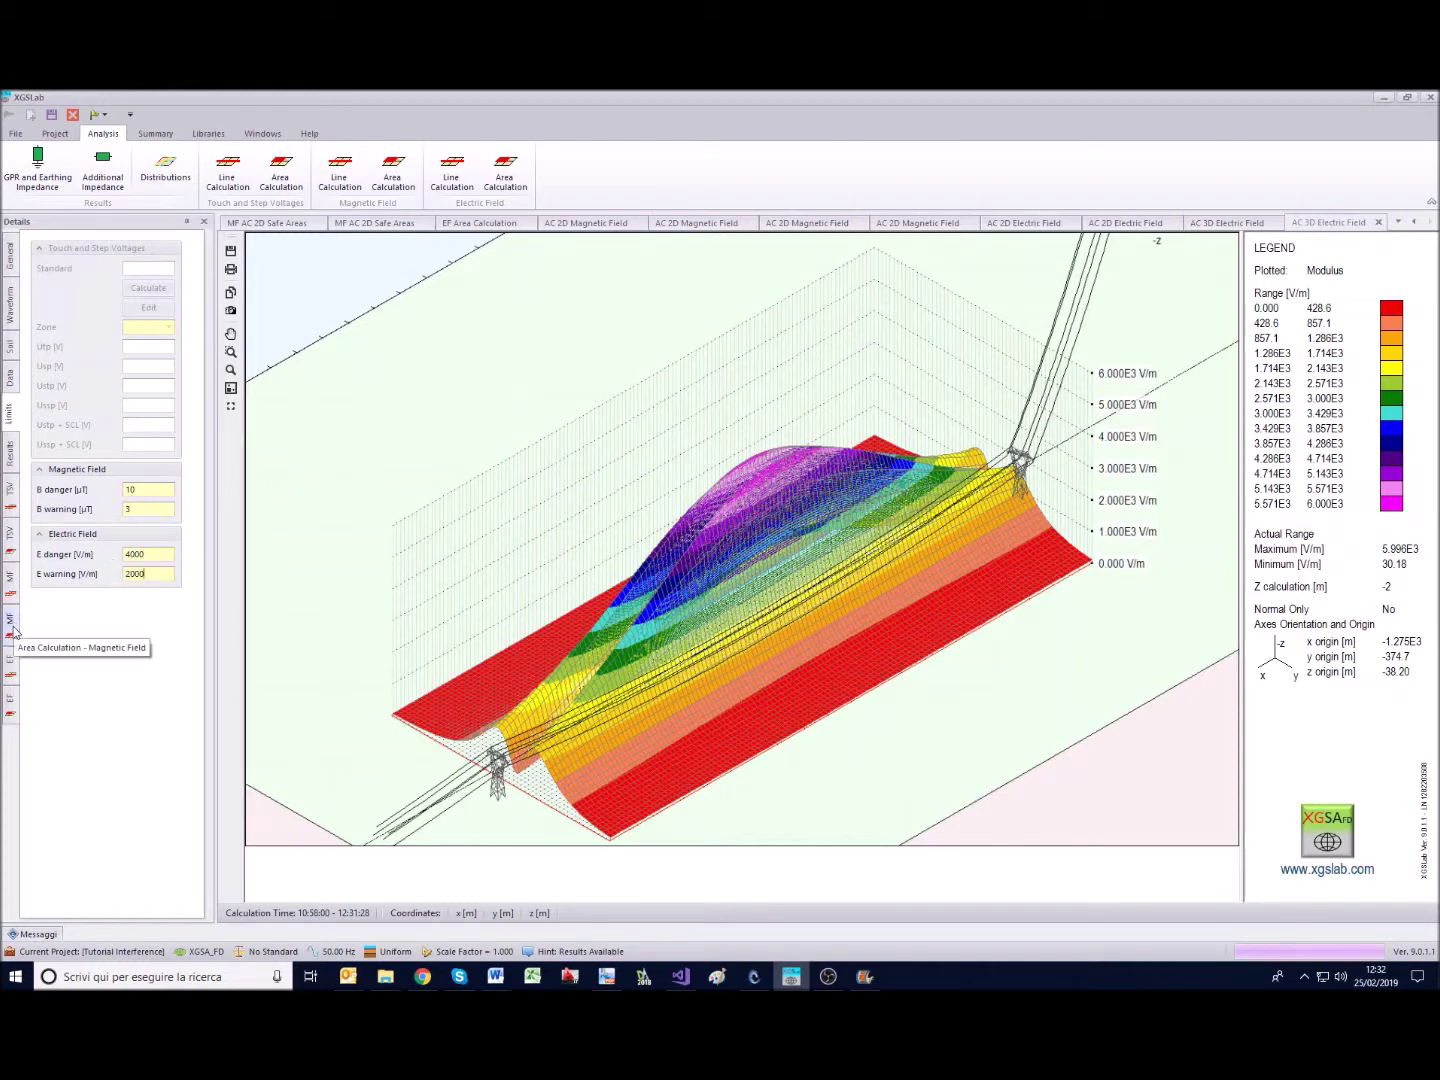
# Show the electric field safe areas map and enlarge it onto the area.
pyautogui.click(12, 712)
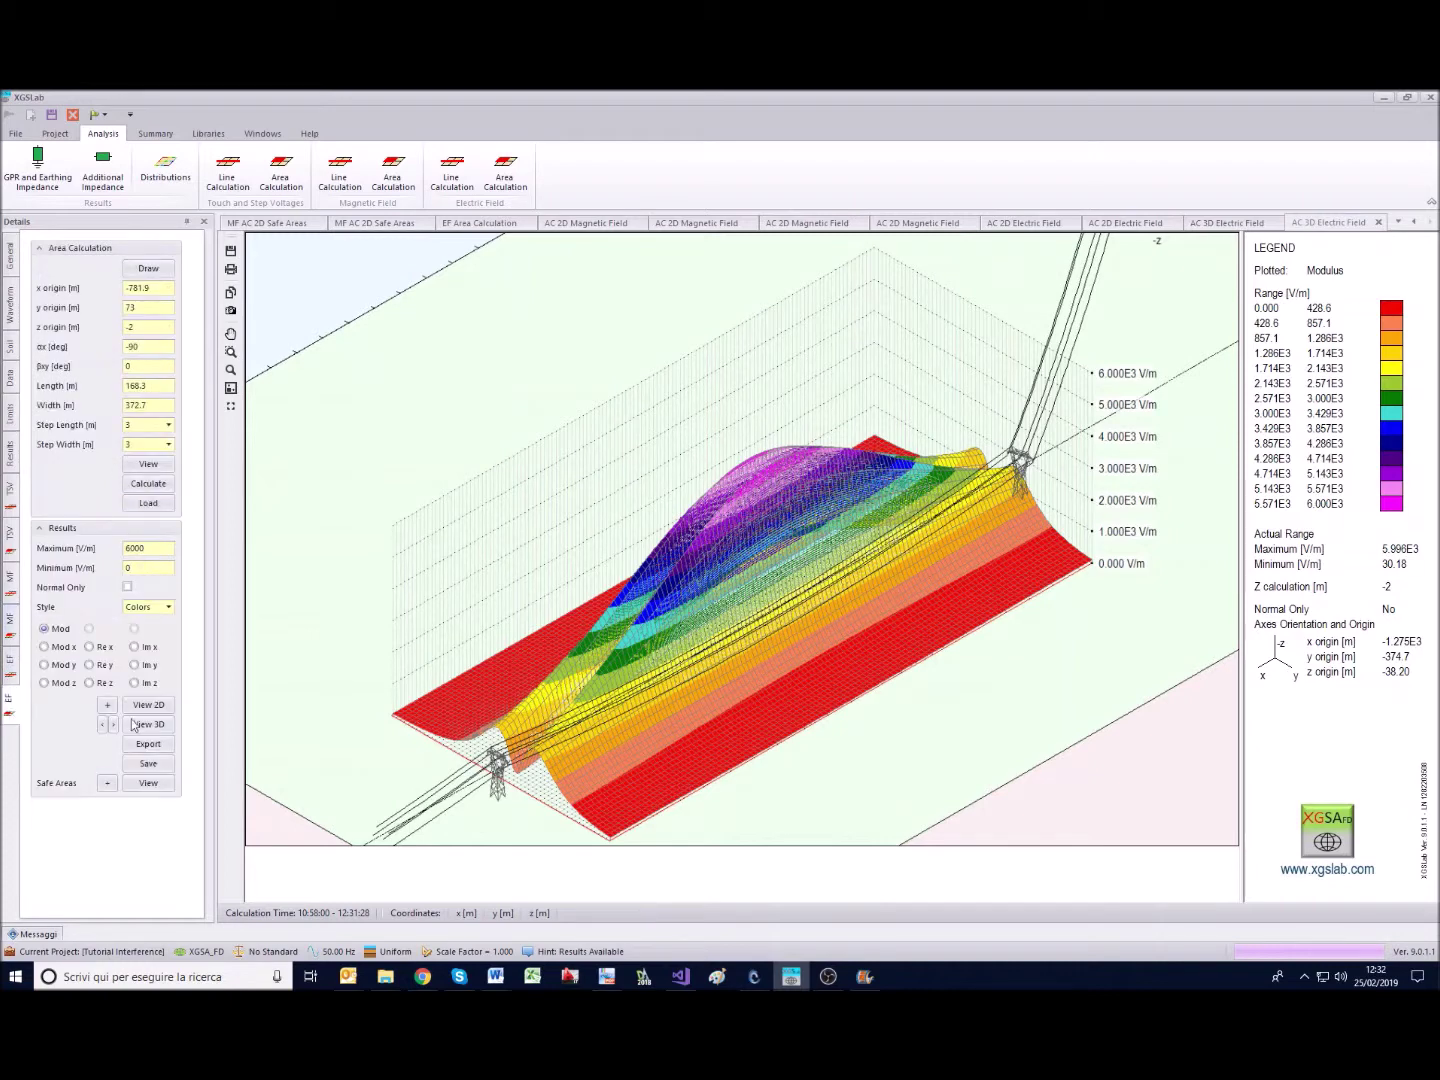
pyautogui.click(145, 783)
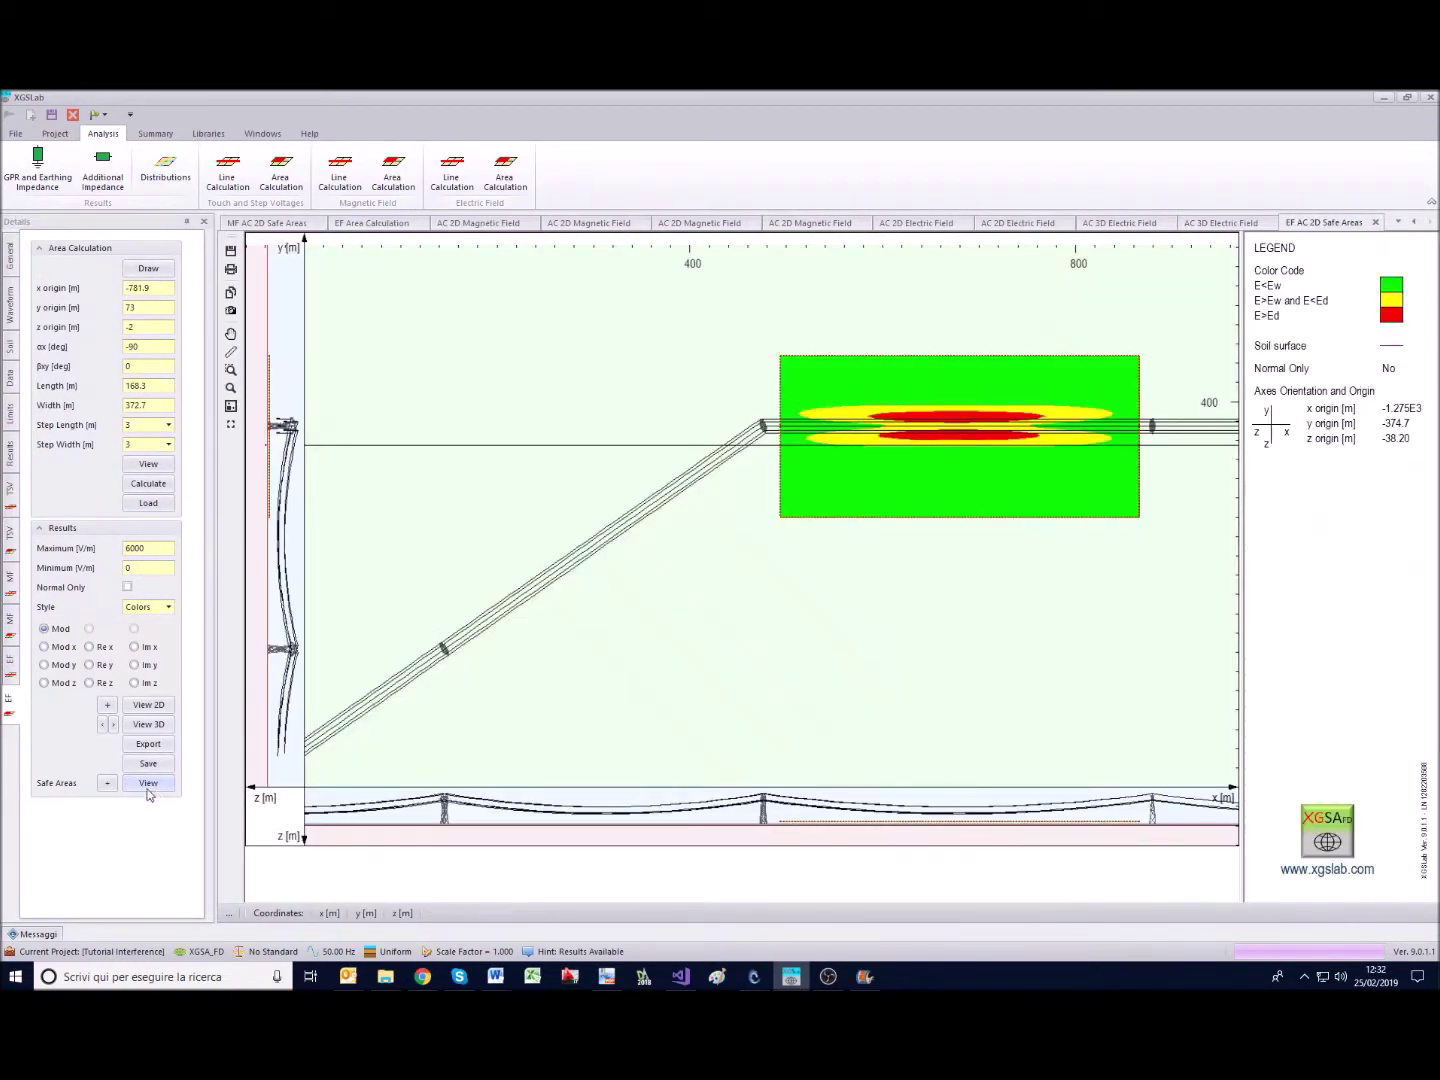
pyautogui.click(107, 781)
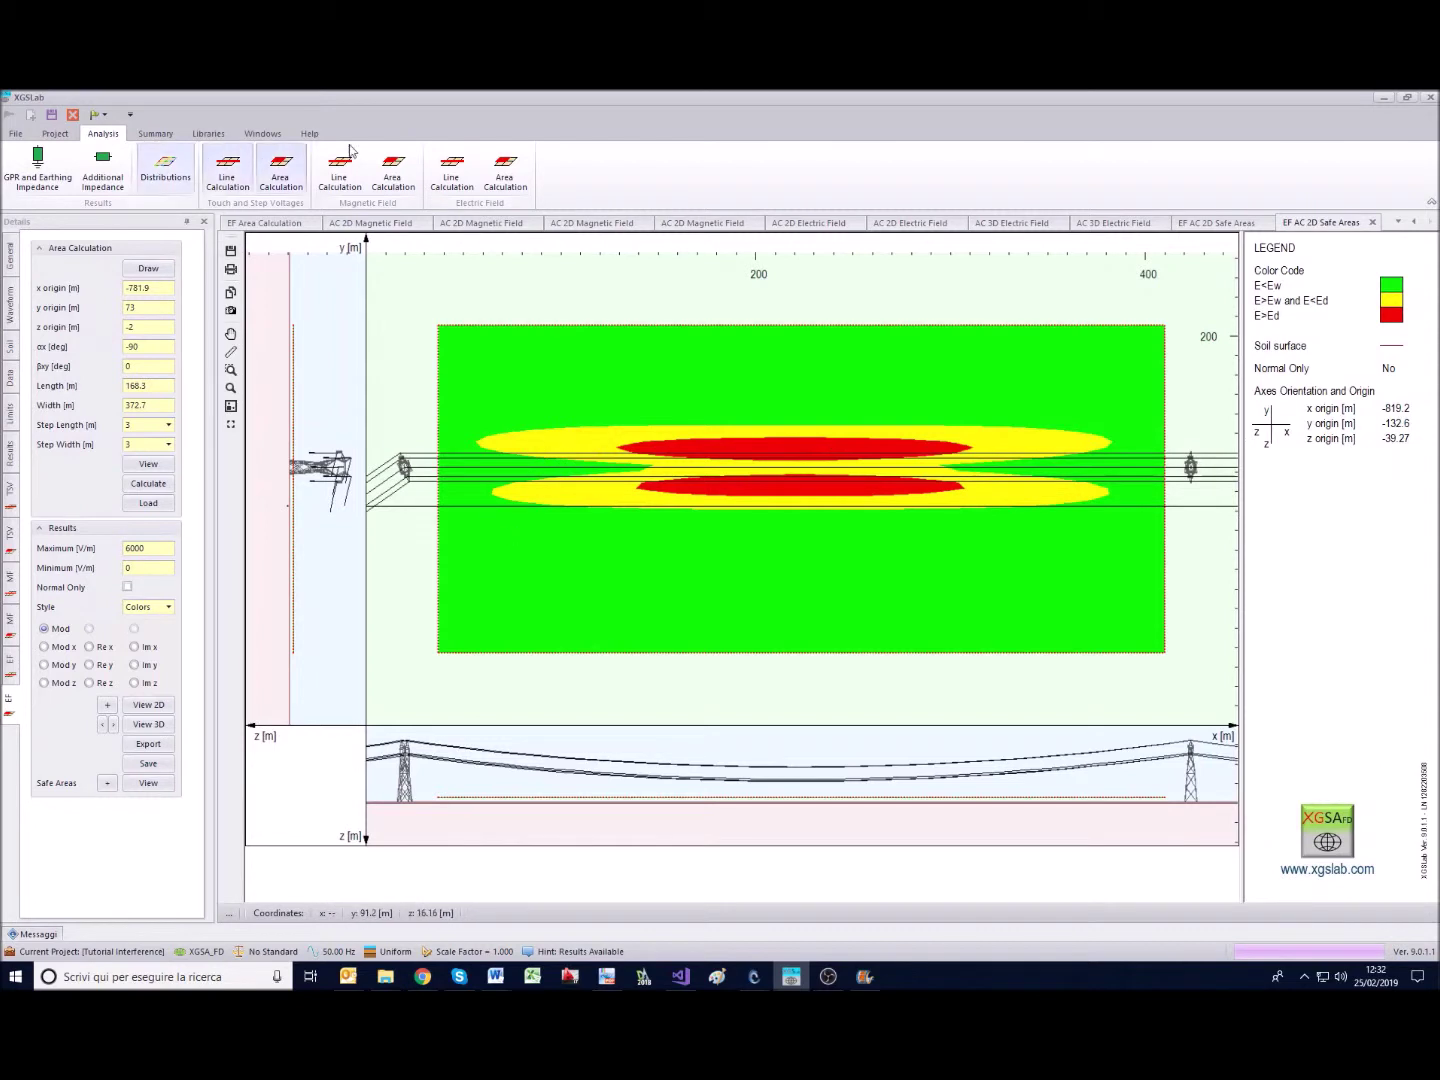
# Draw a new electric field calculation line across the power line conductors.
pyautogui.click(448, 175)
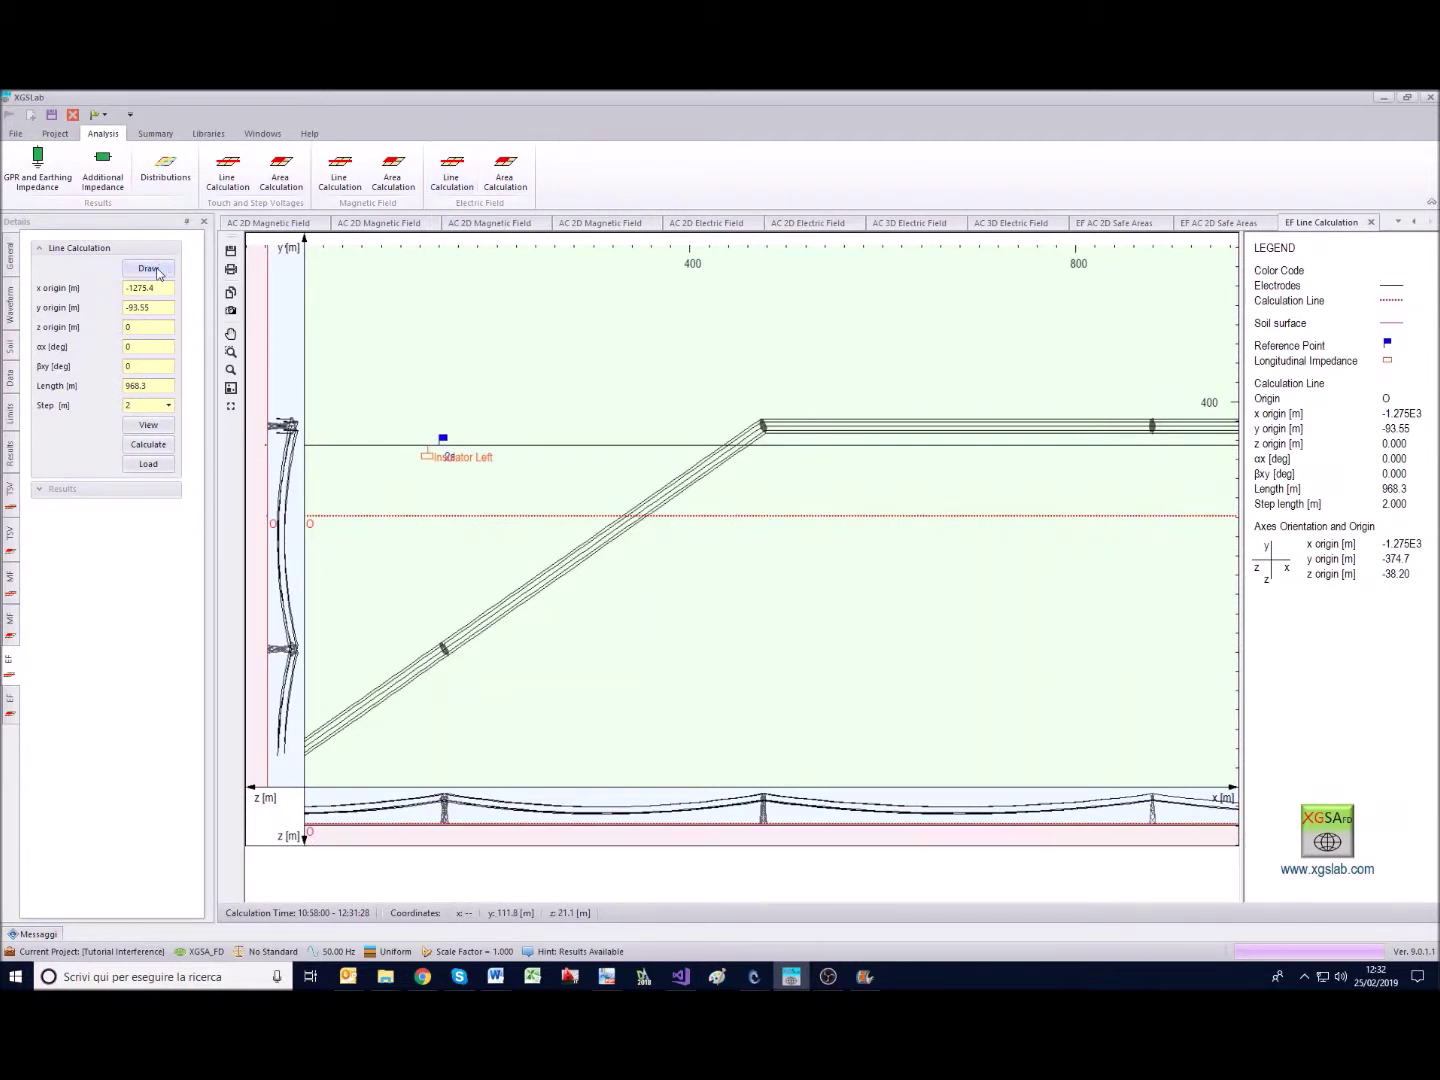
pyautogui.click(158, 271)
pyautogui.click(958, 520)
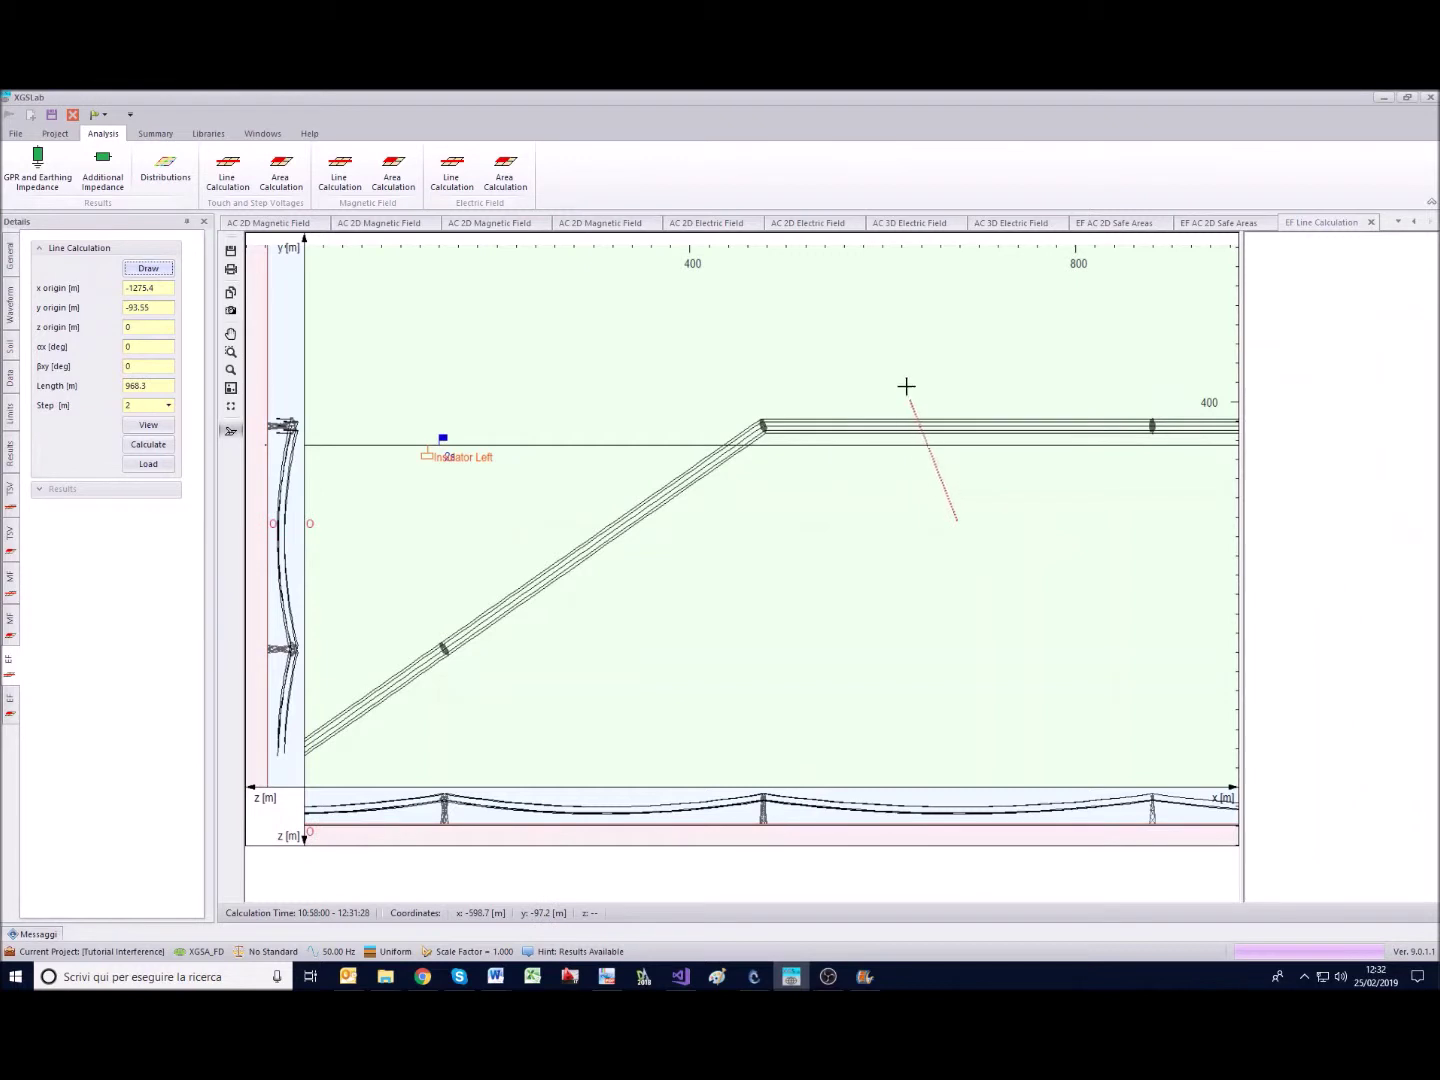
pyautogui.click(892, 338)
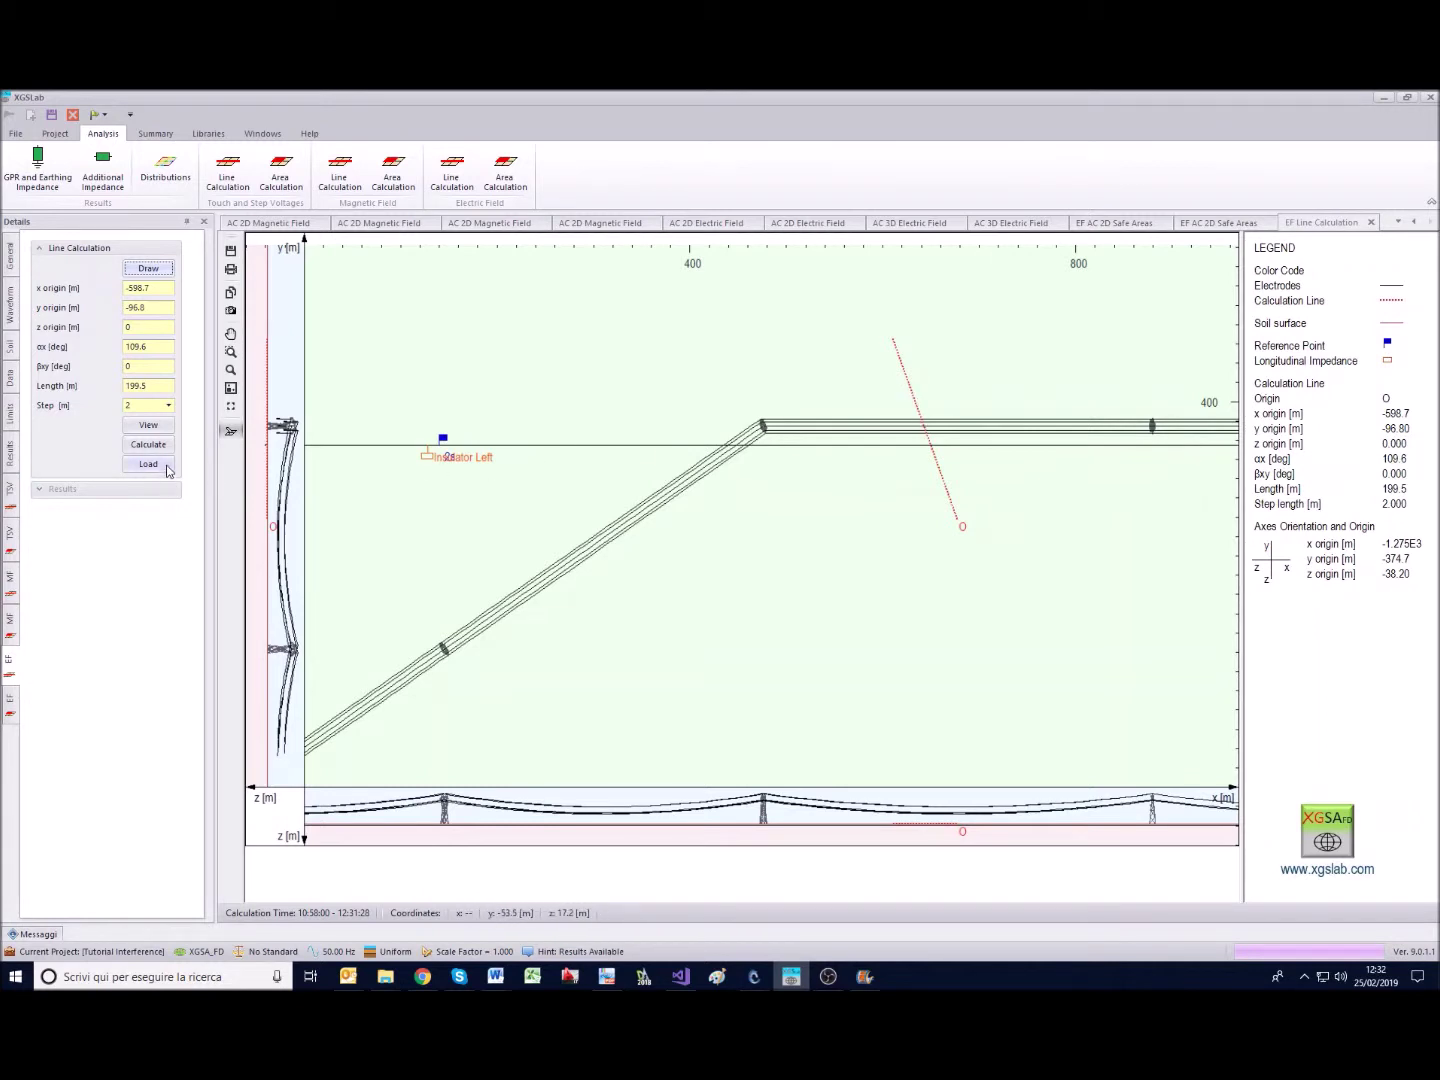
# Set a 0.5 m step and run the electric field line calculation.
pyautogui.click(169, 406)
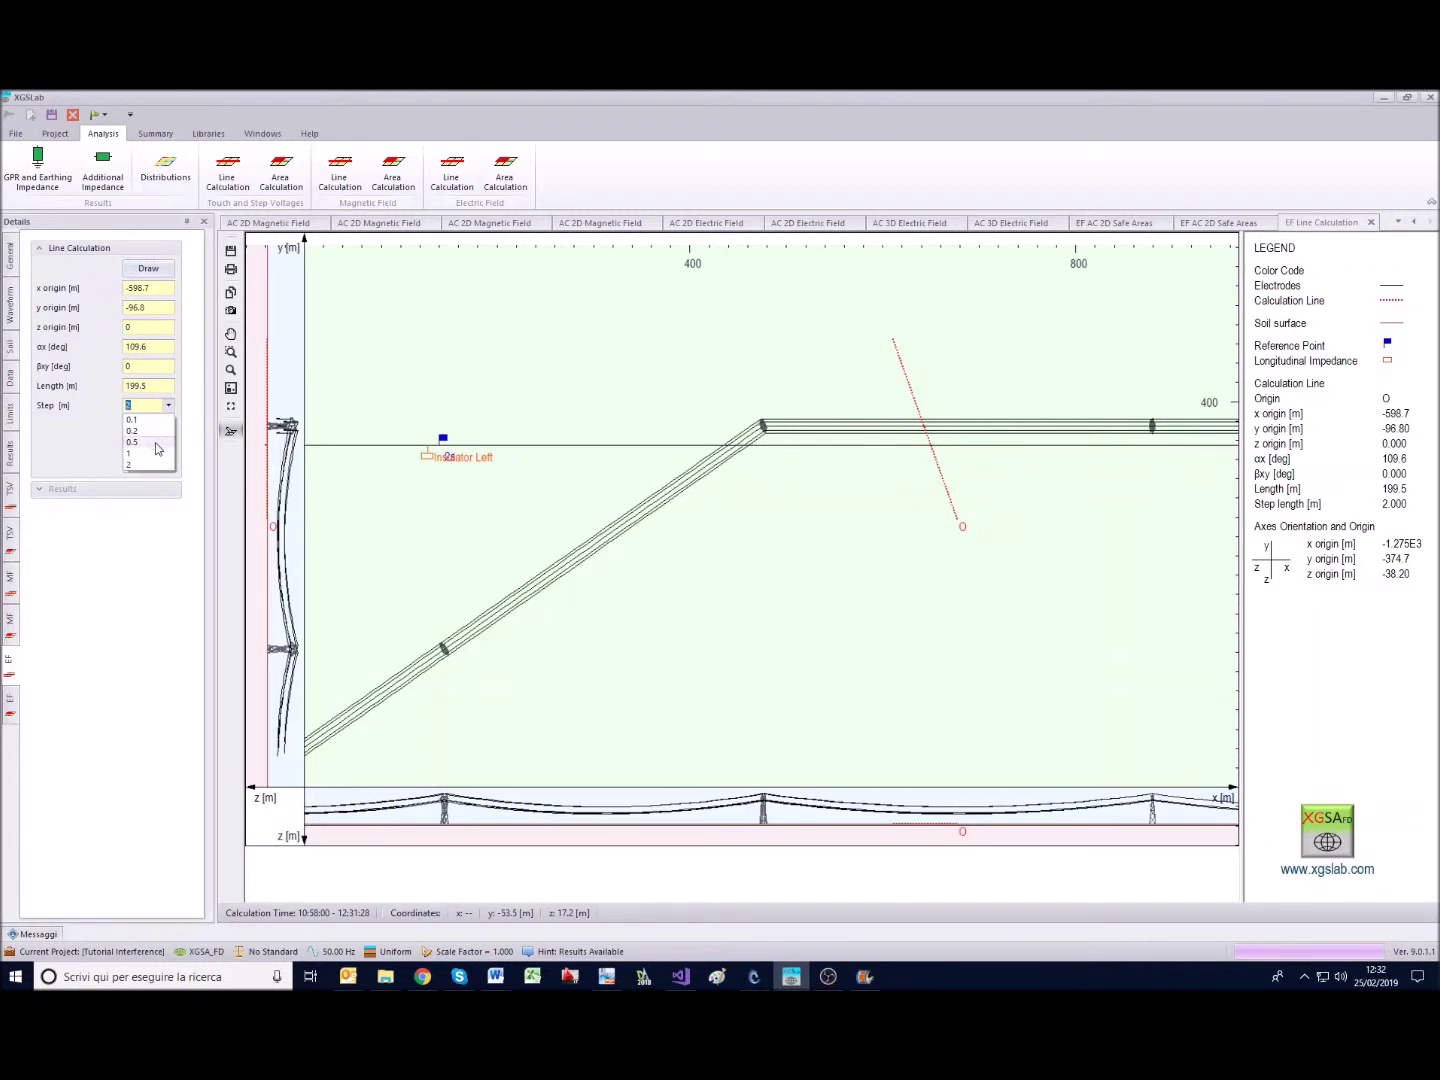
pyautogui.click(155, 442)
pyautogui.click(150, 446)
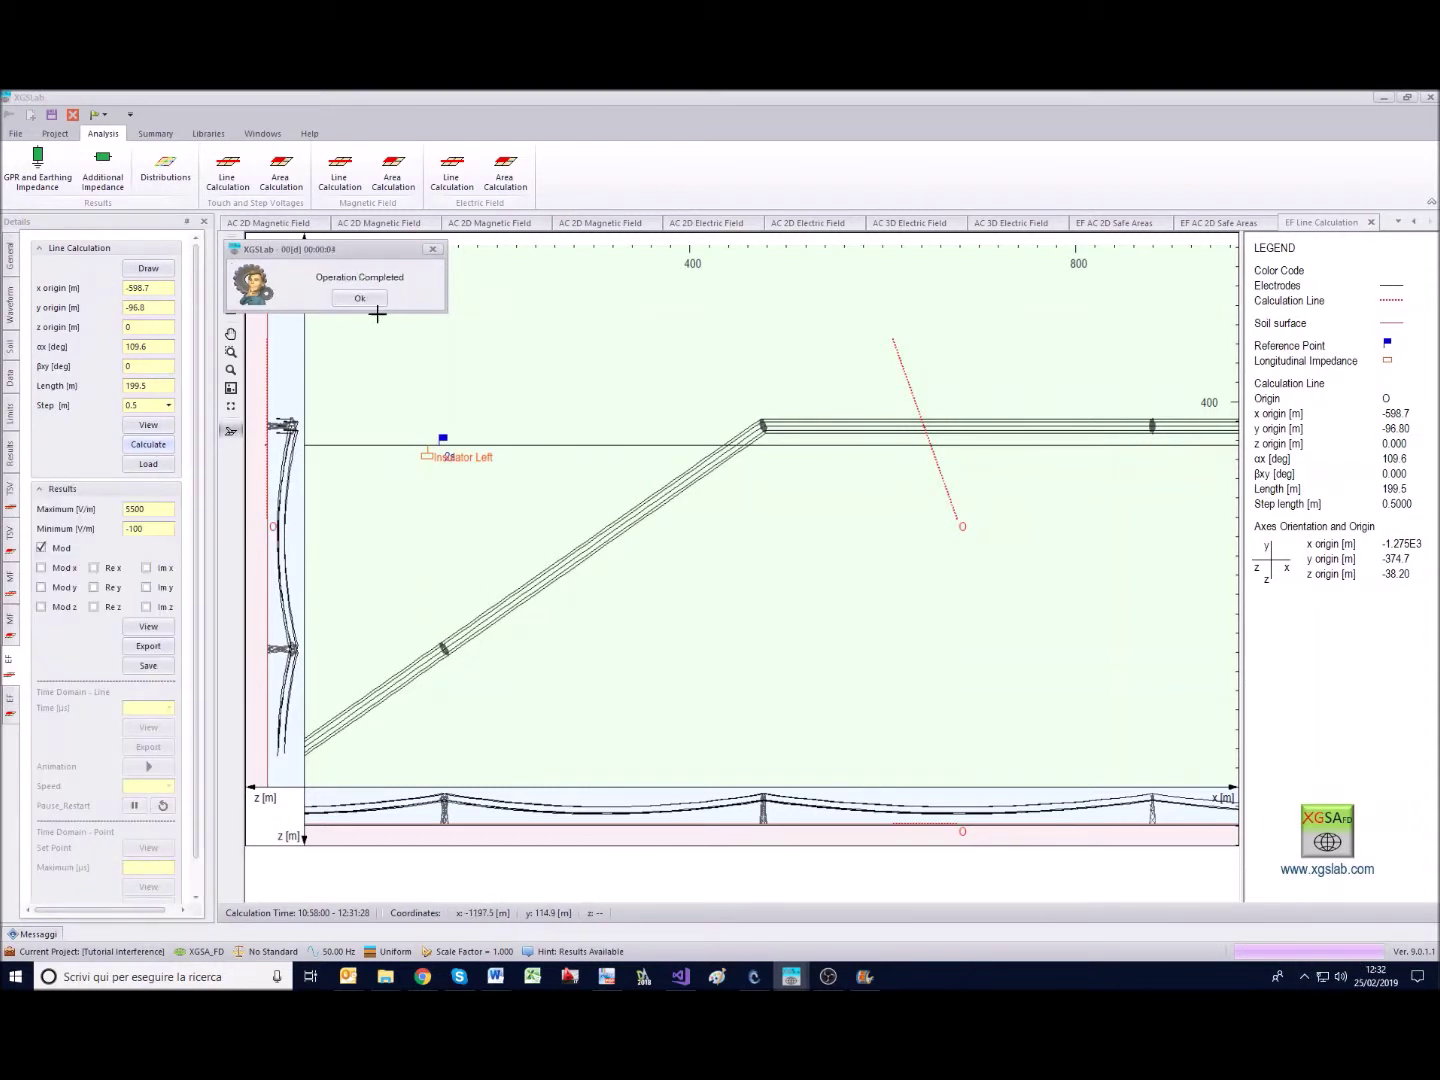
pyautogui.click(360, 298)
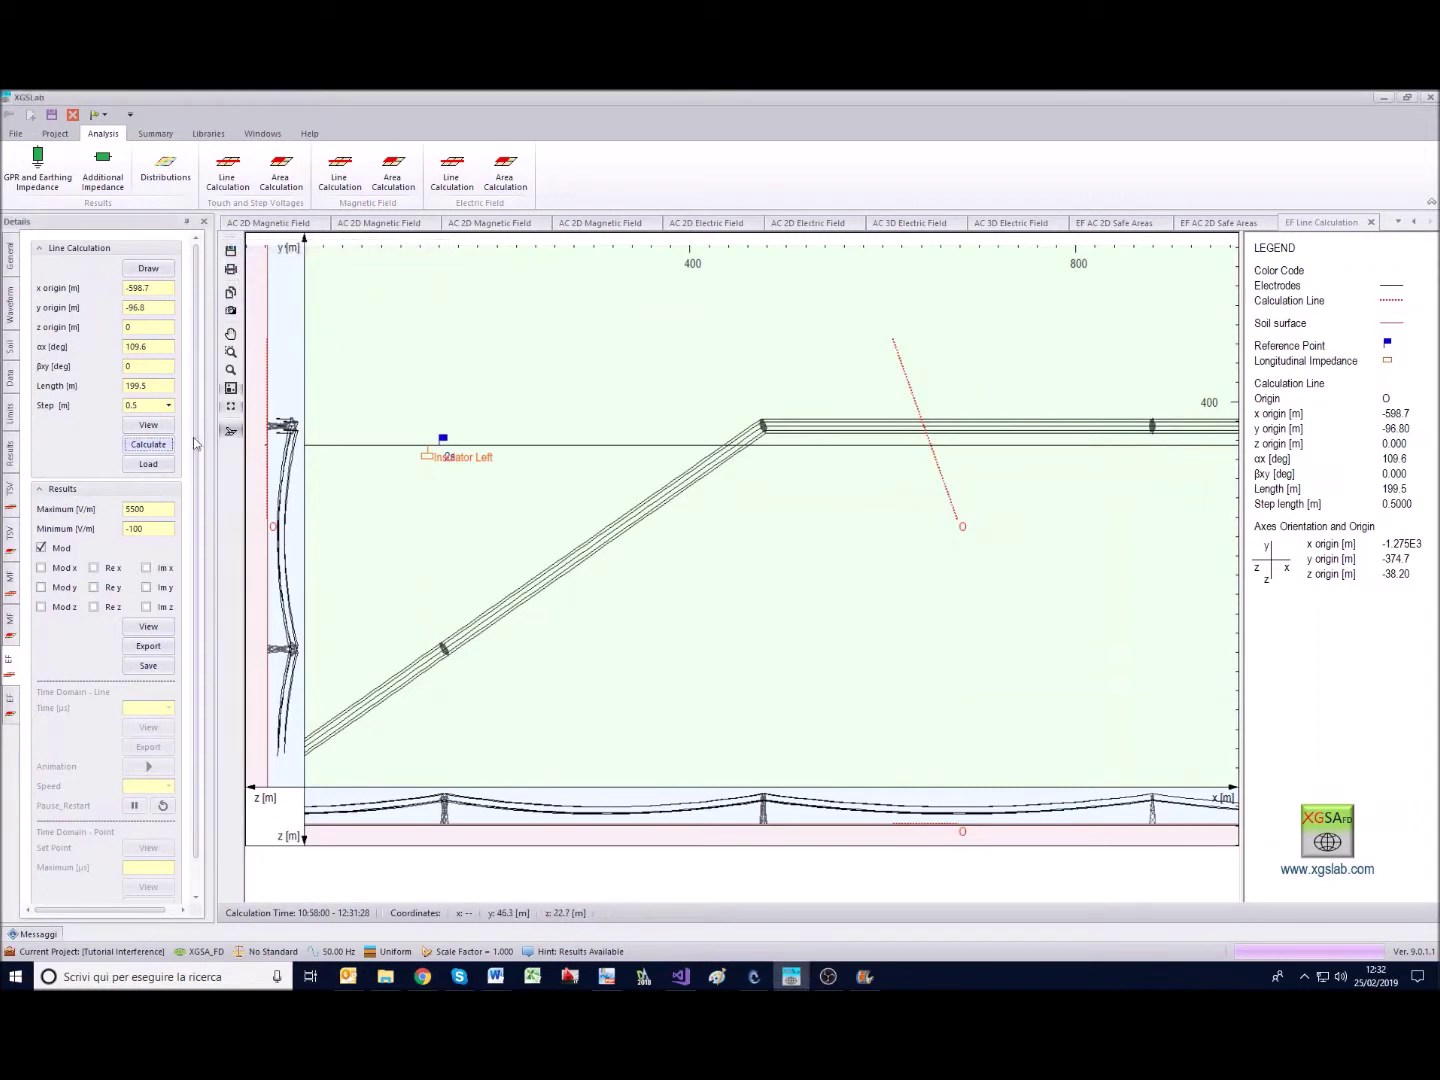
# Plot the line's electric field profile, adding Mod x, Mod y and Mod z curves in turn, then clear them.
pyautogui.click(147, 627)
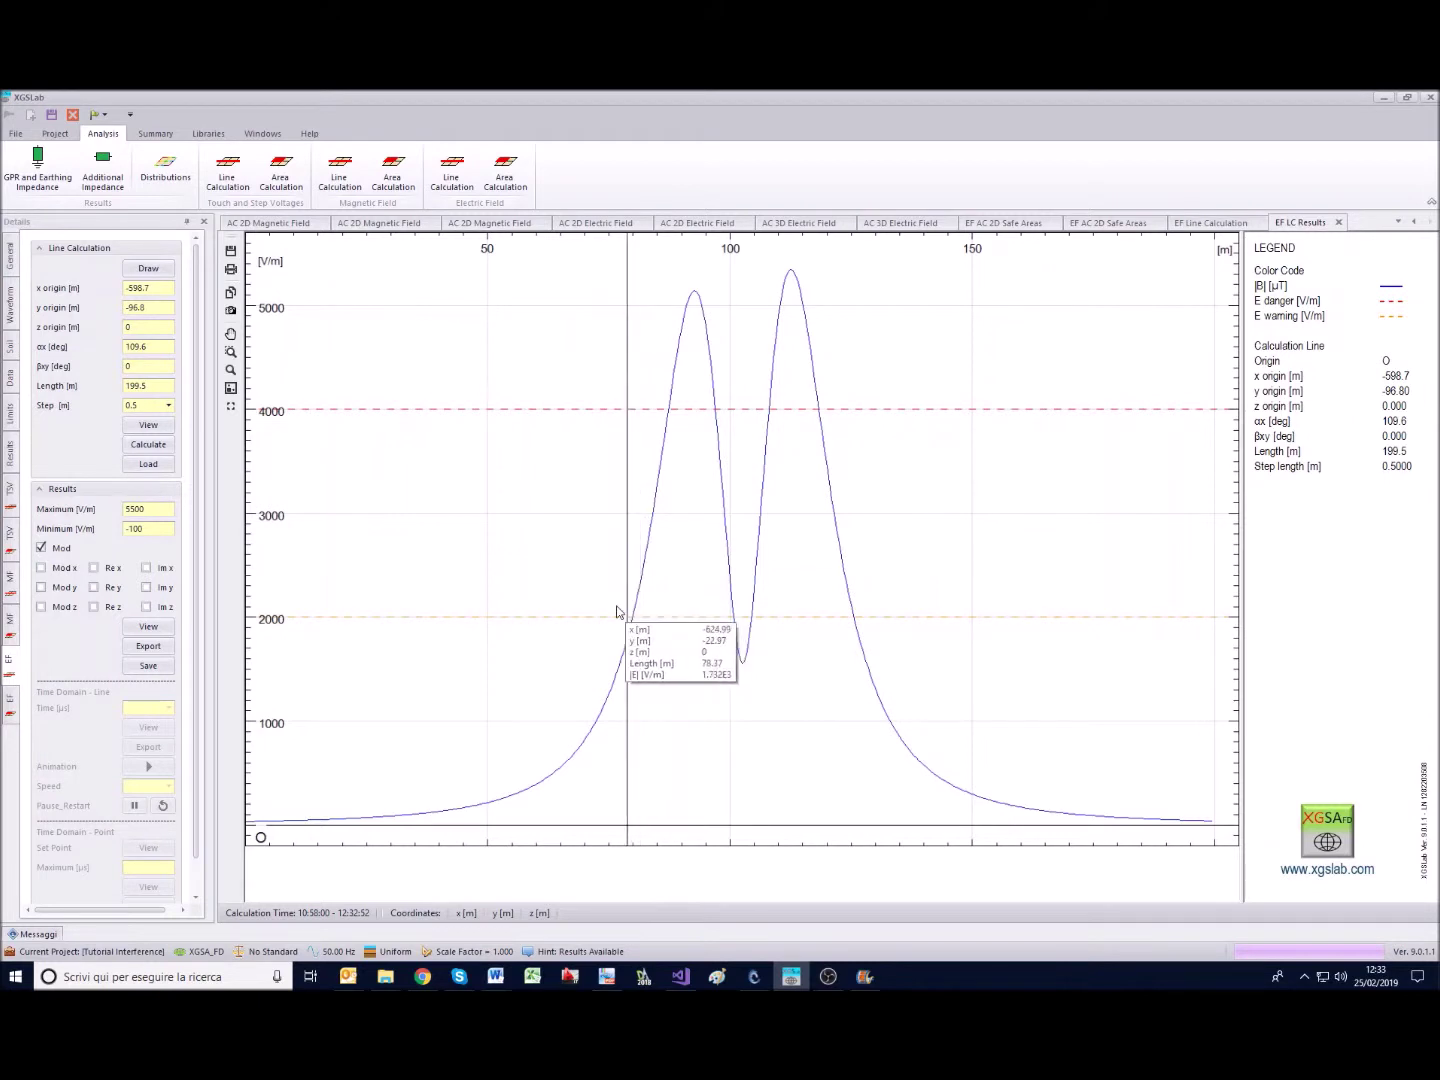
pyautogui.click(40, 567)
pyautogui.click(148, 627)
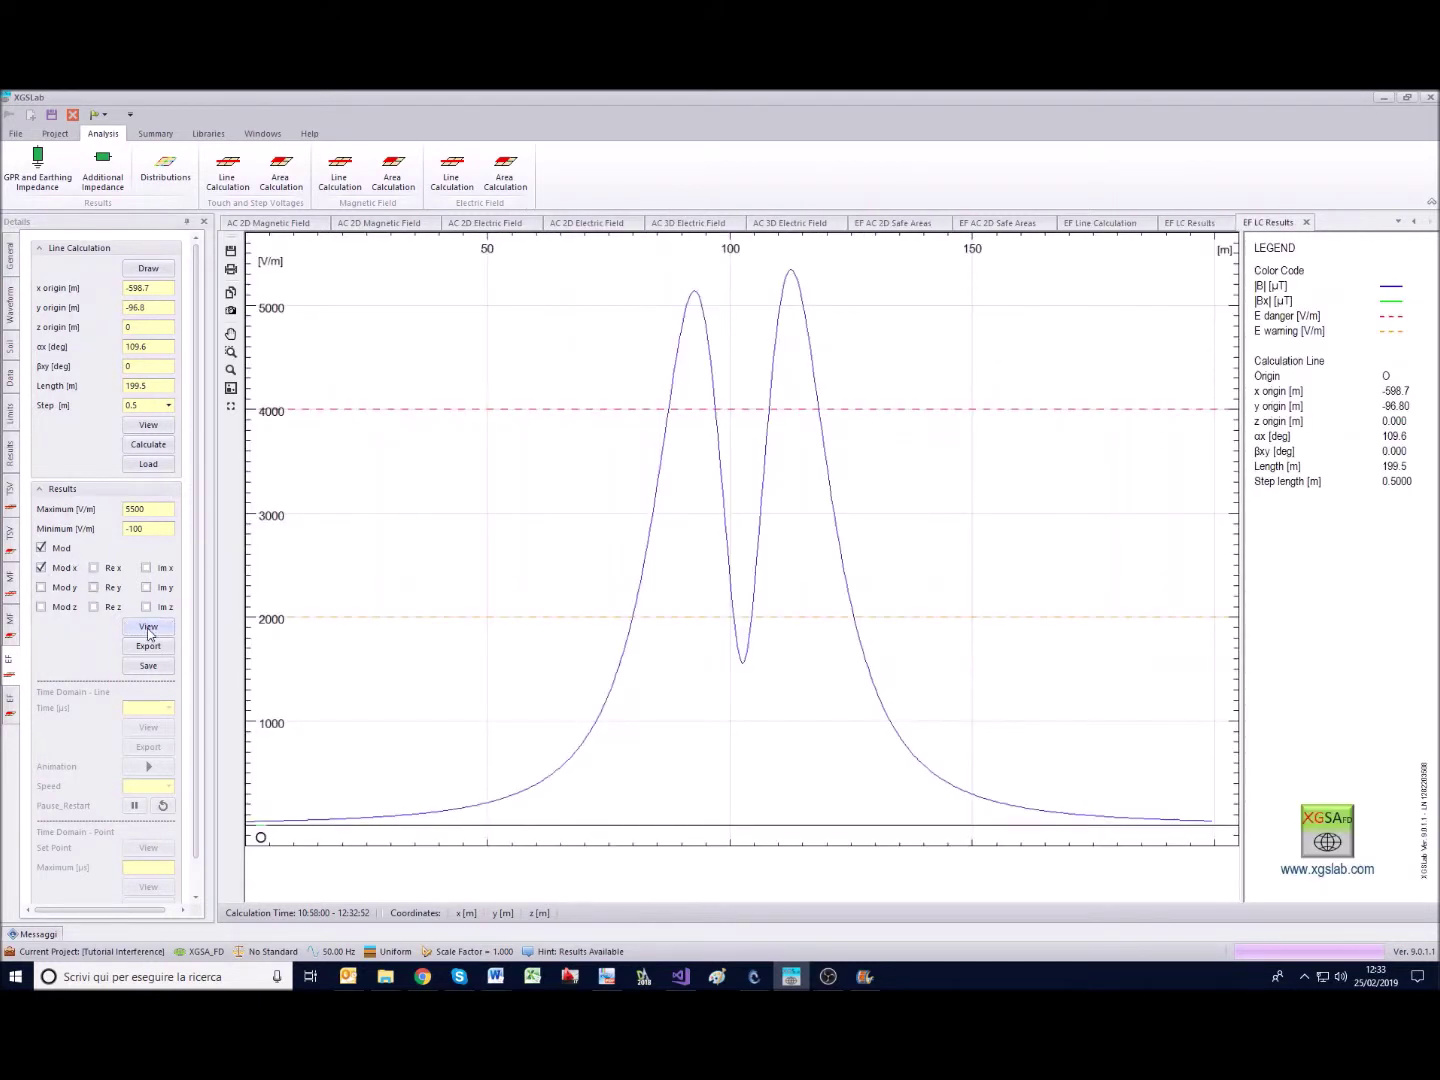
pyautogui.click(41, 587)
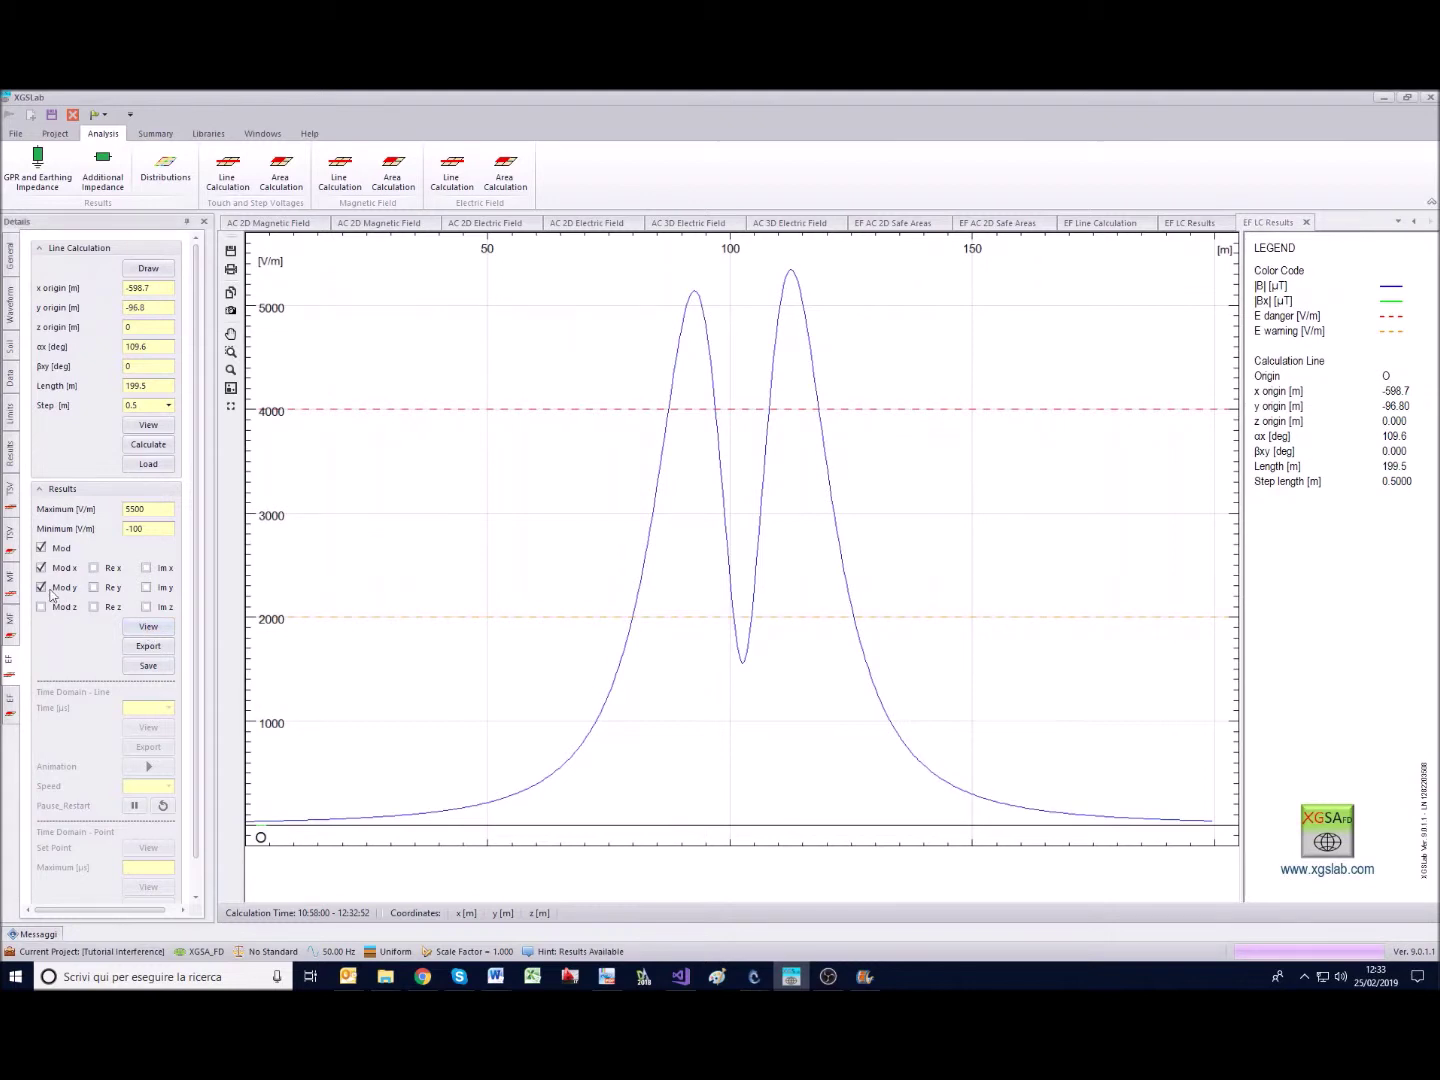
pyautogui.click(141, 628)
pyautogui.click(41, 607)
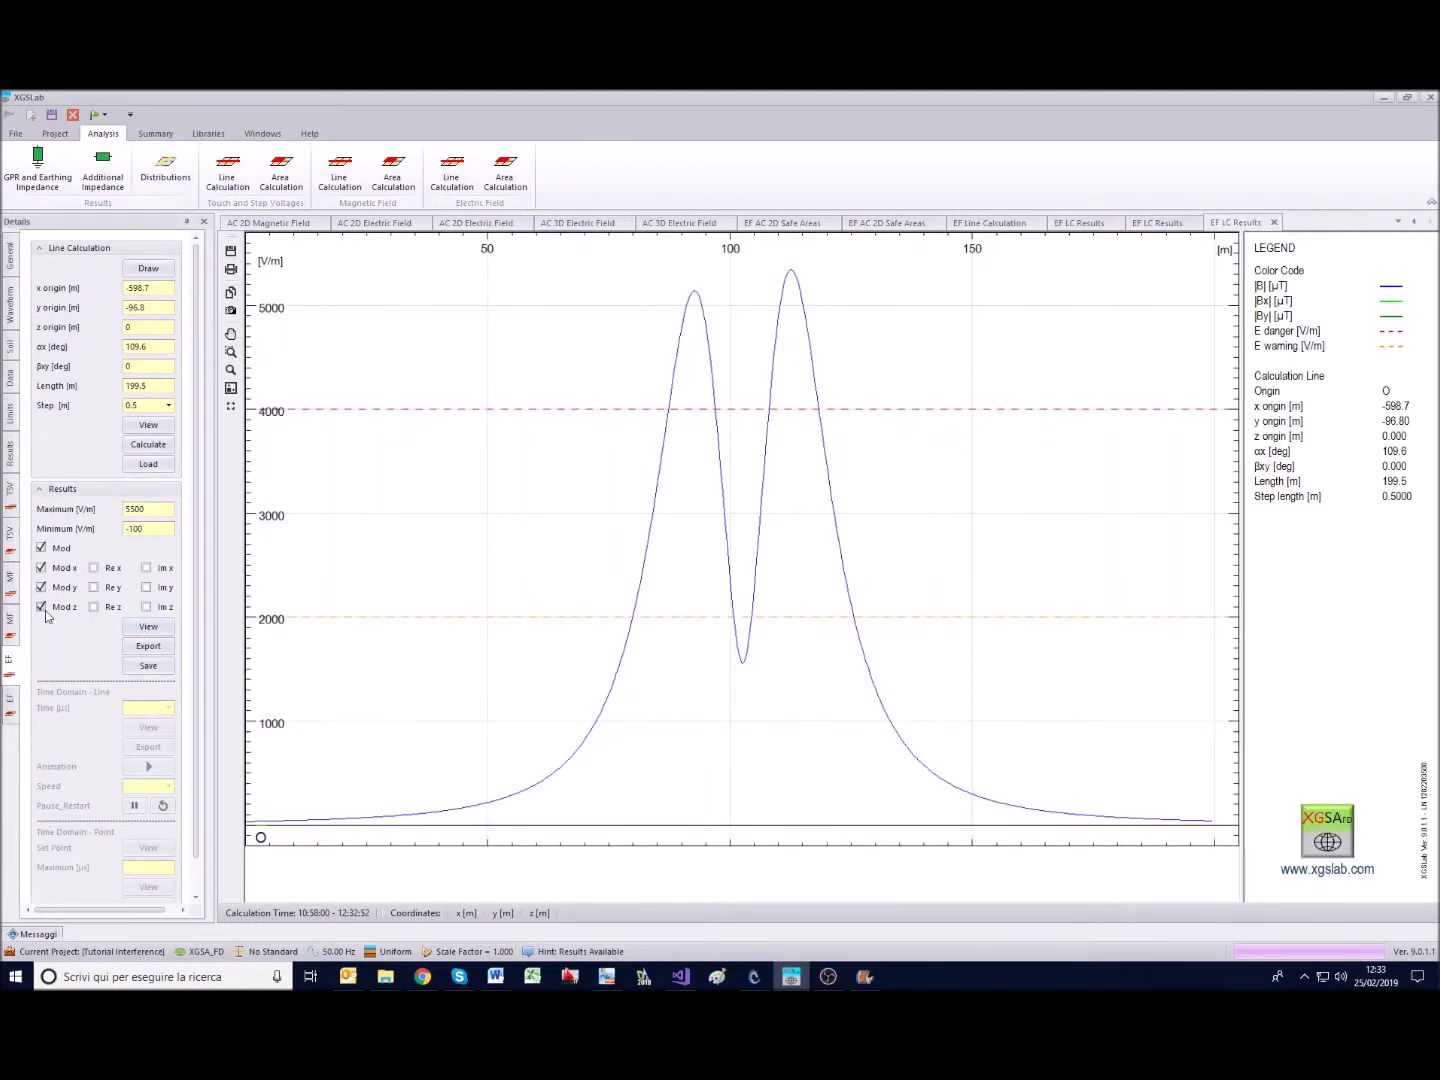
pyautogui.click(149, 626)
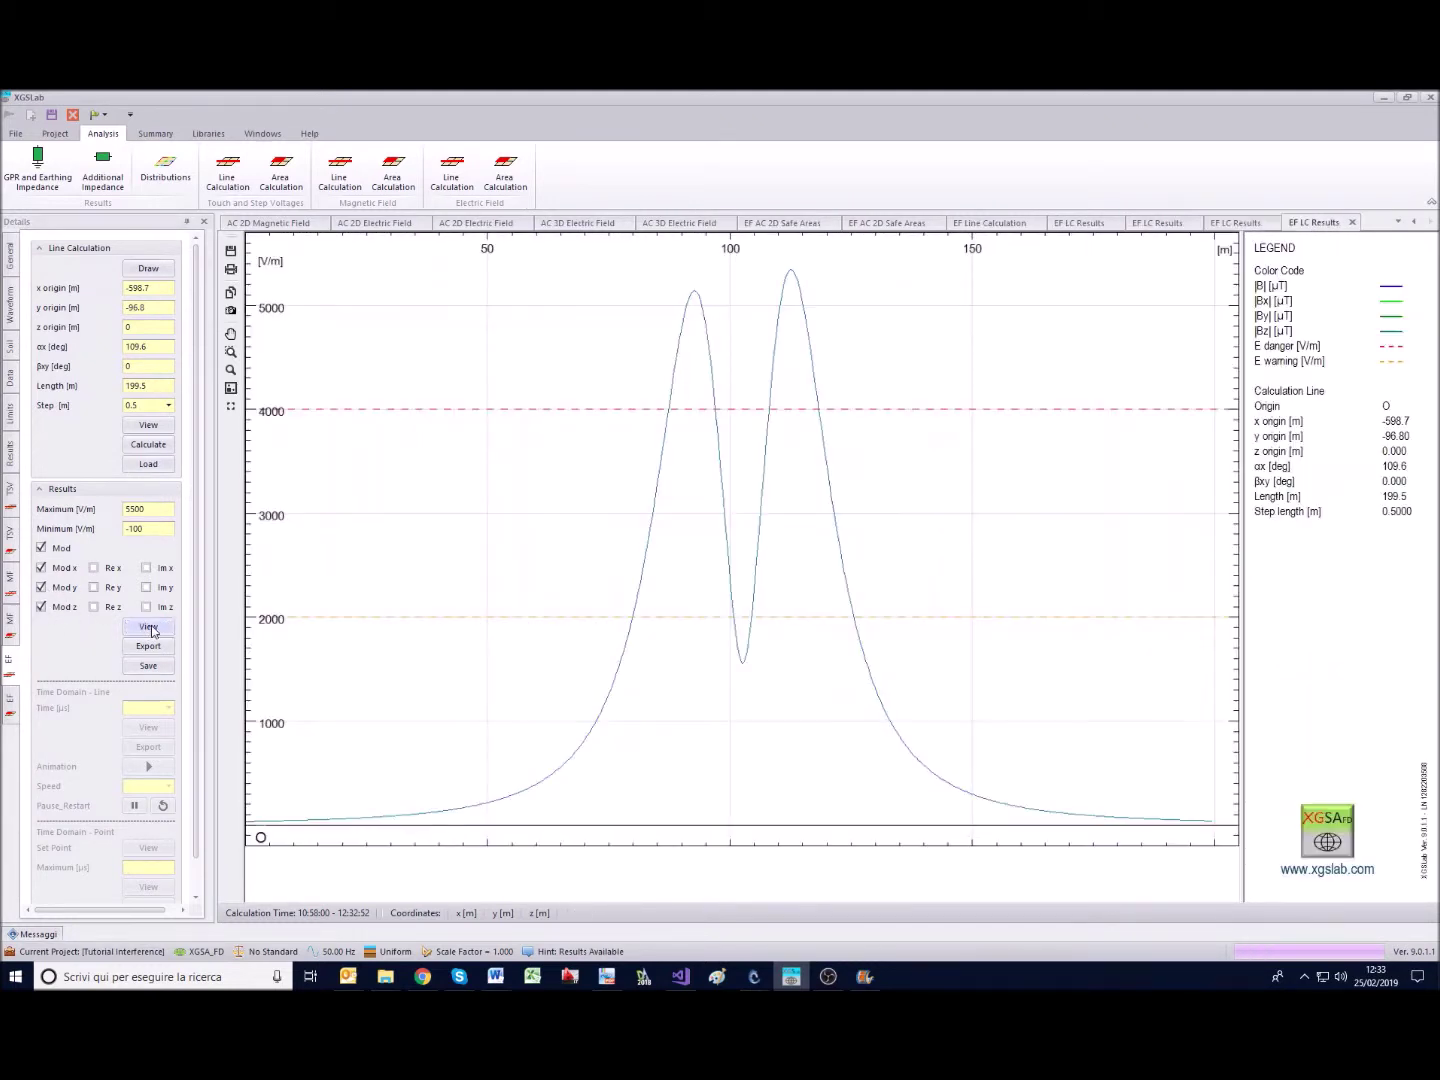
pyautogui.click(47, 603)
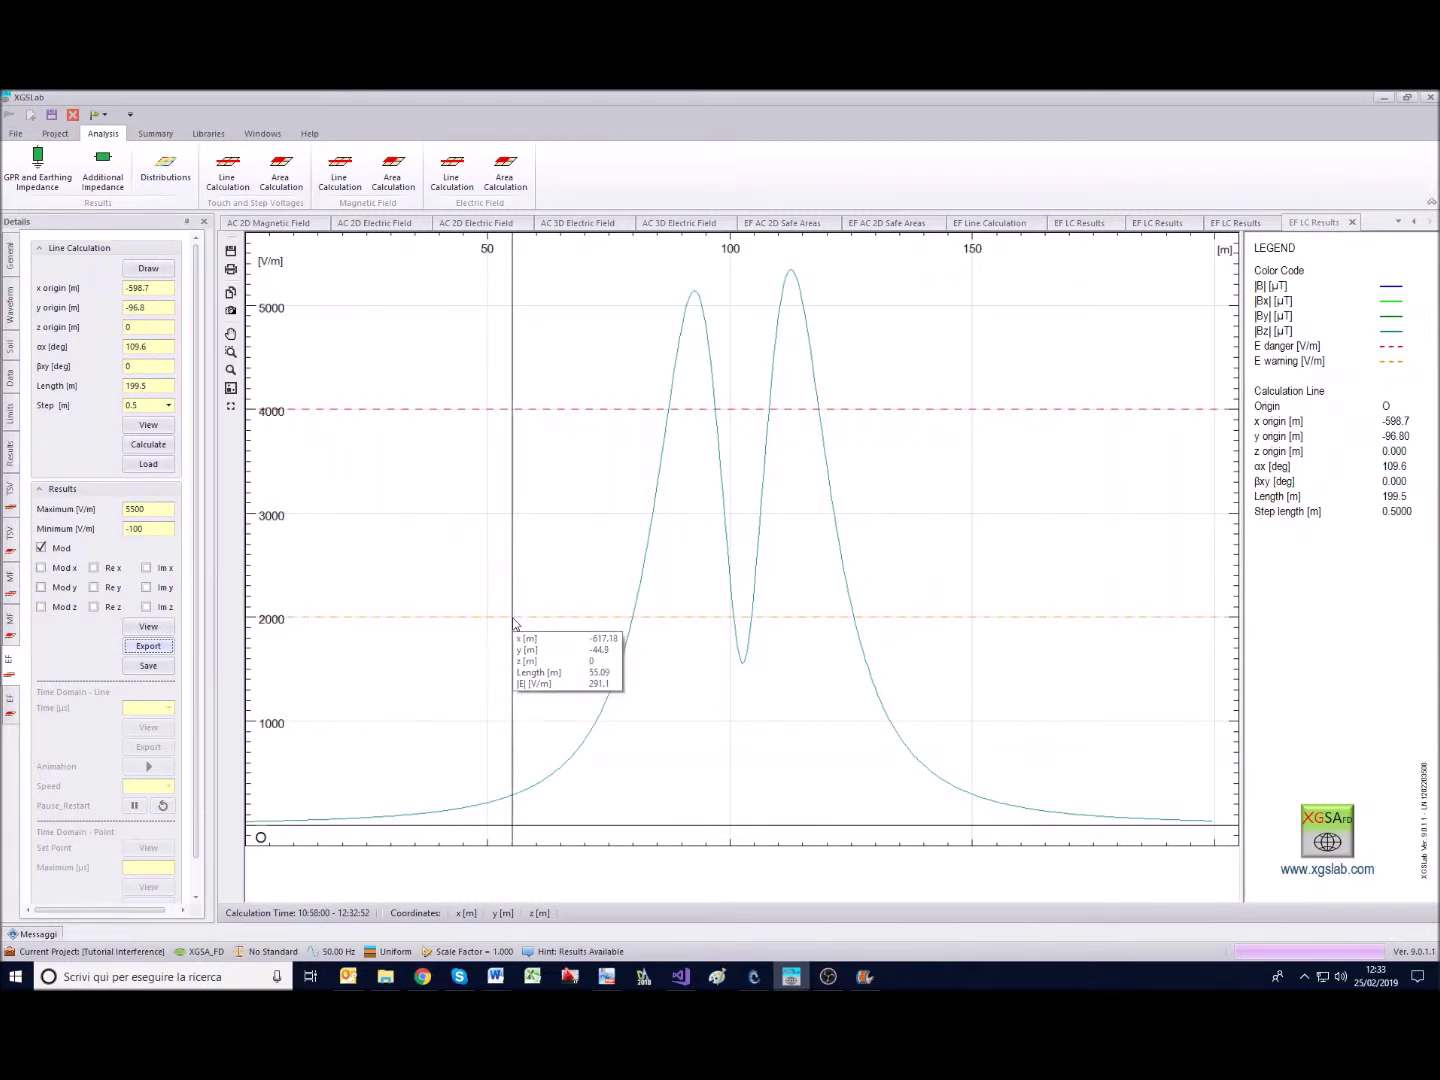
# Add the real and imaginary z-component curves to the profile plot.
pyautogui.click(93, 606)
pyautogui.click(148, 608)
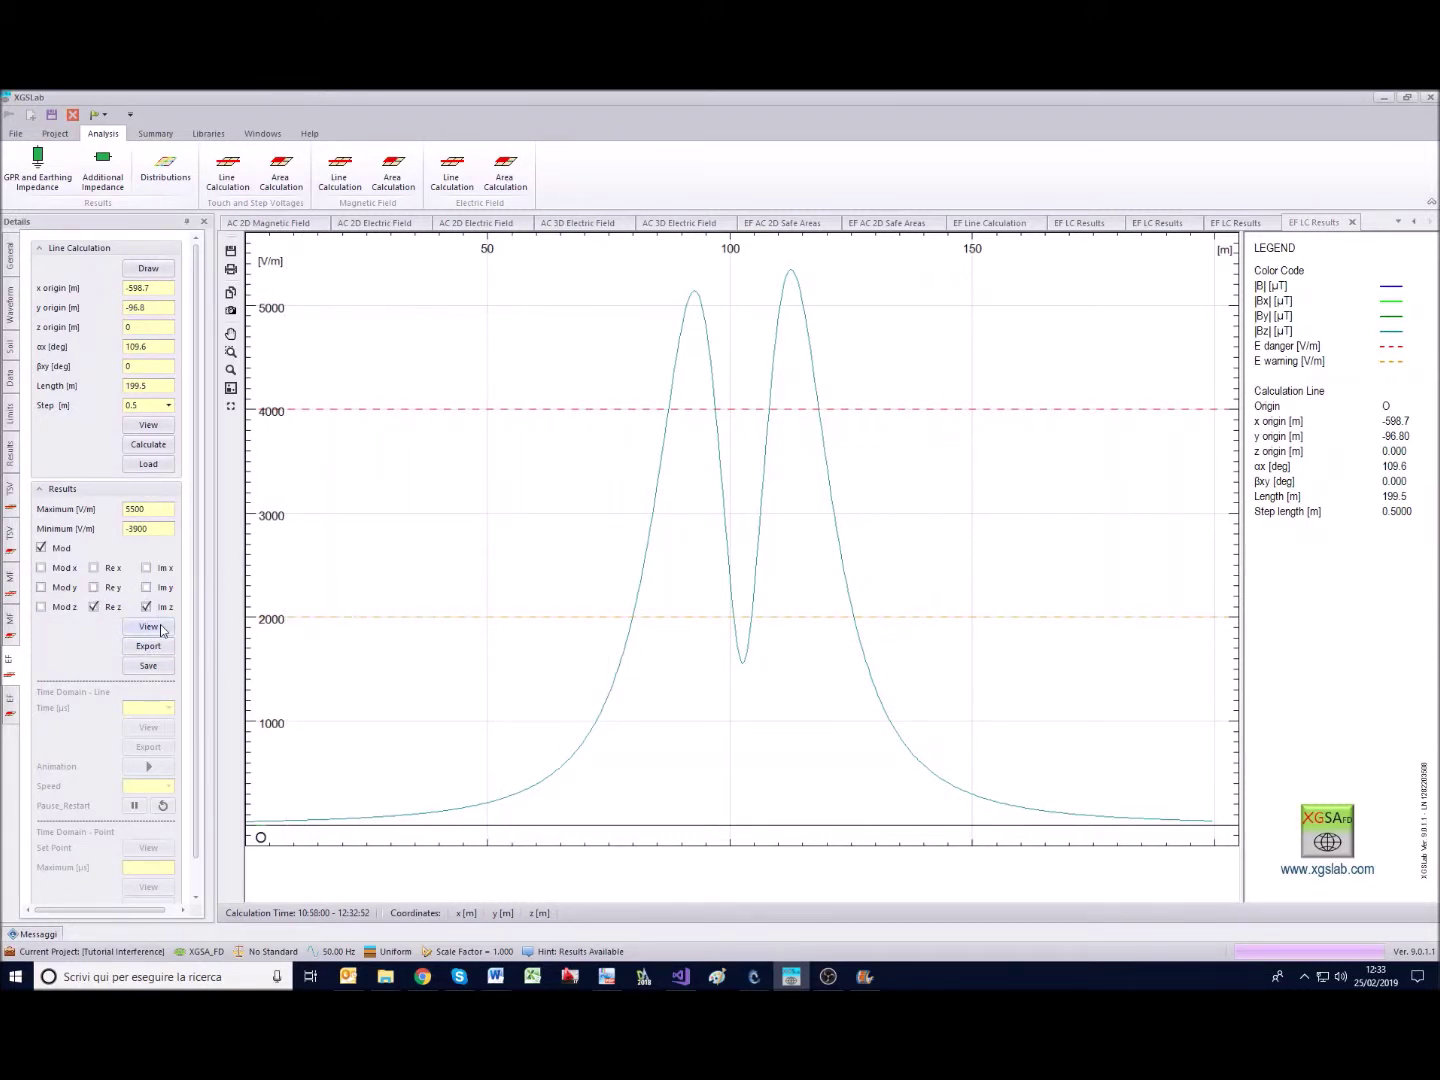
pyautogui.click(161, 626)
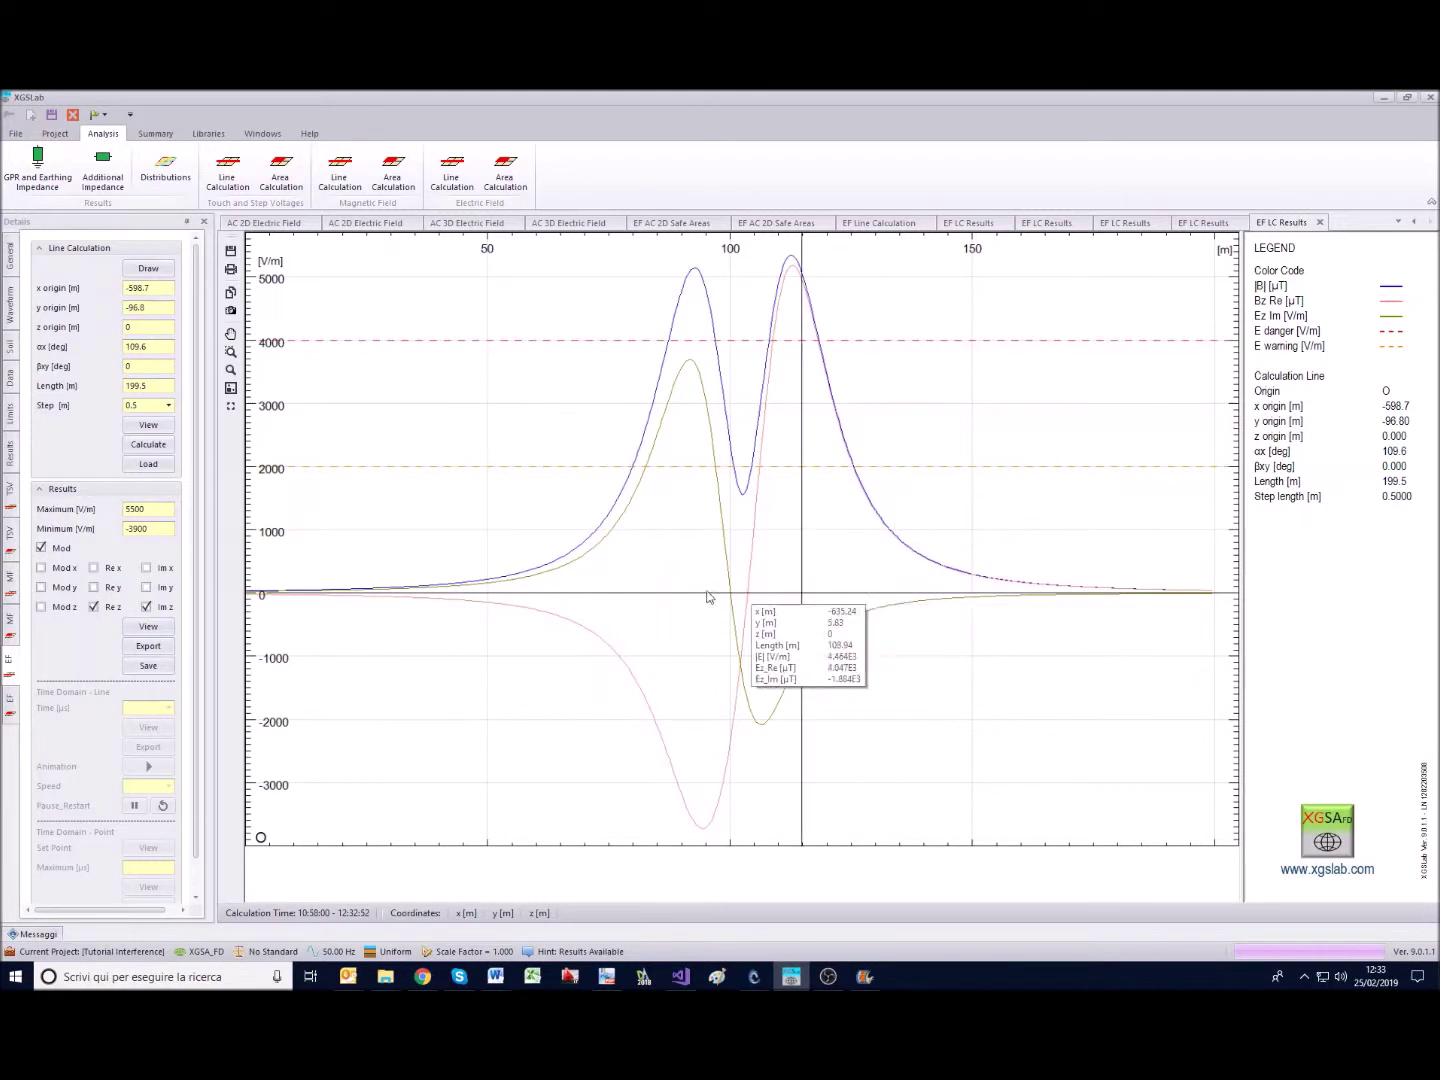
# Add the real and imaginary y-component curves, then uncheck them.
pyautogui.click(93, 587)
pyautogui.click(146, 588)
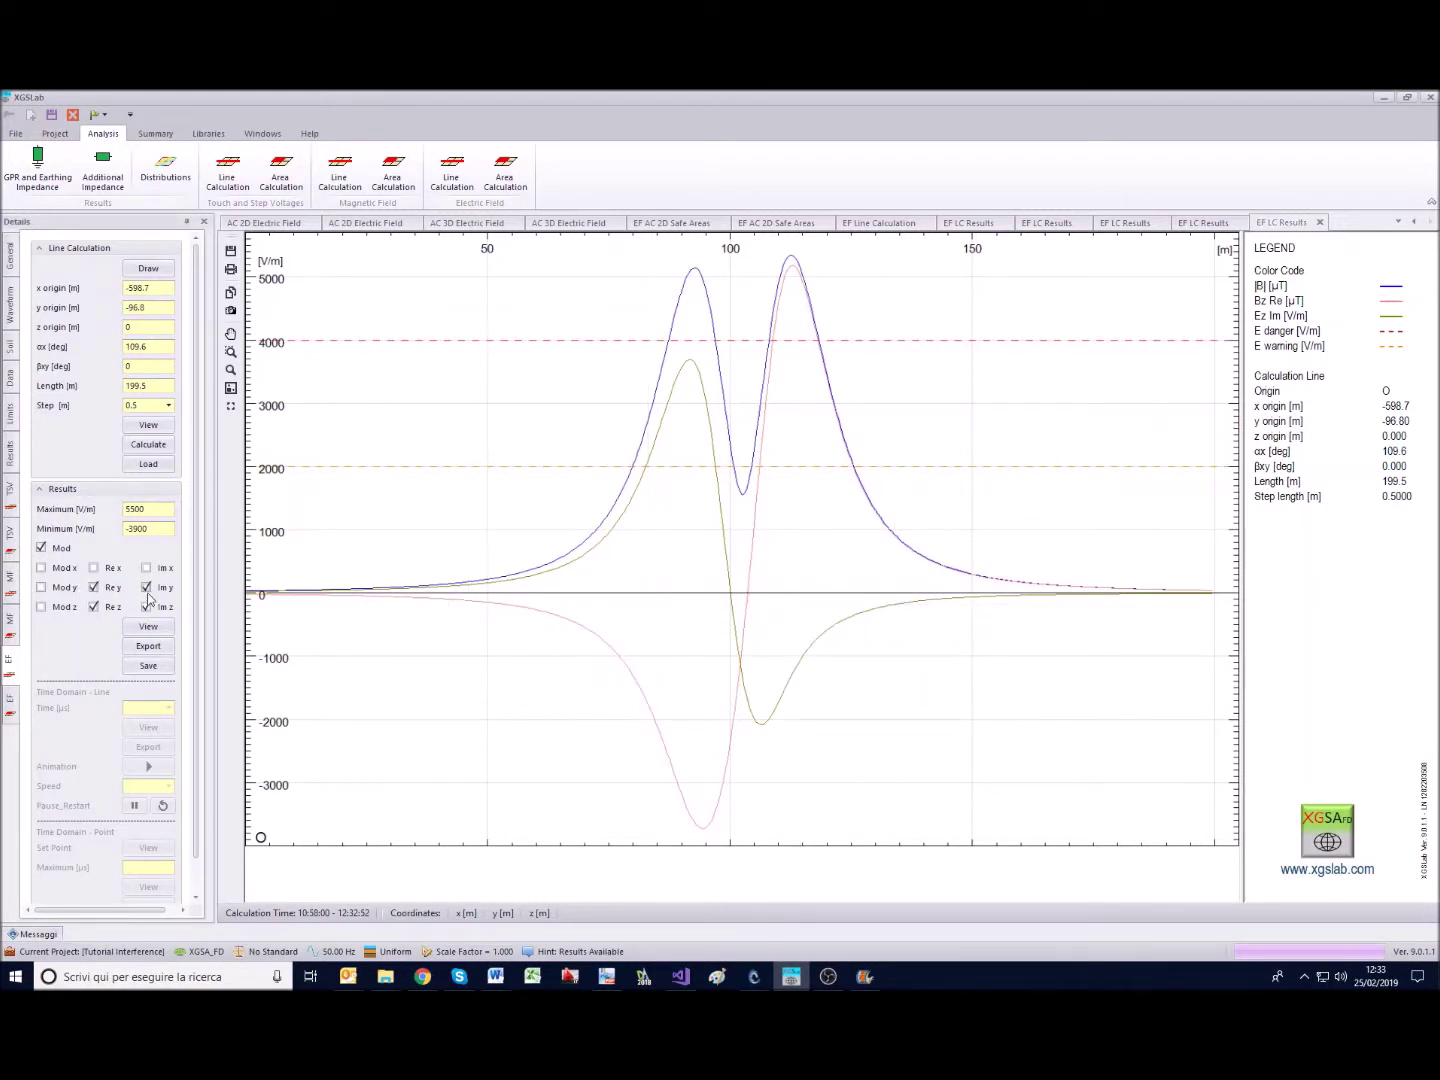
pyautogui.click(148, 628)
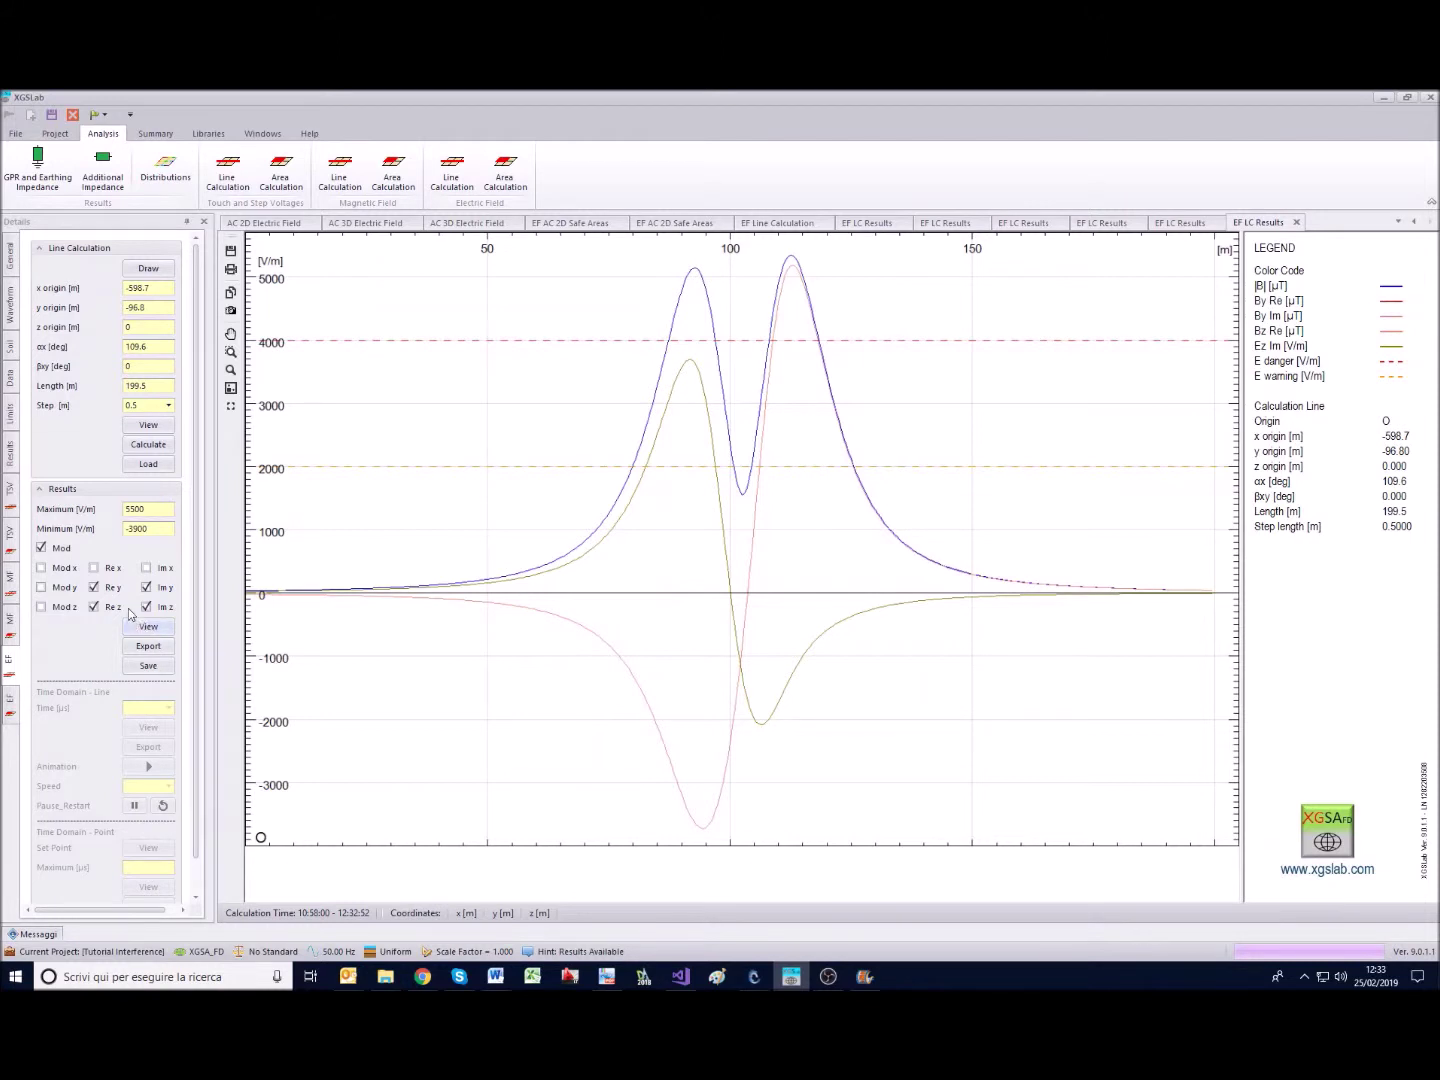
pyautogui.click(94, 588)
pyautogui.click(157, 590)
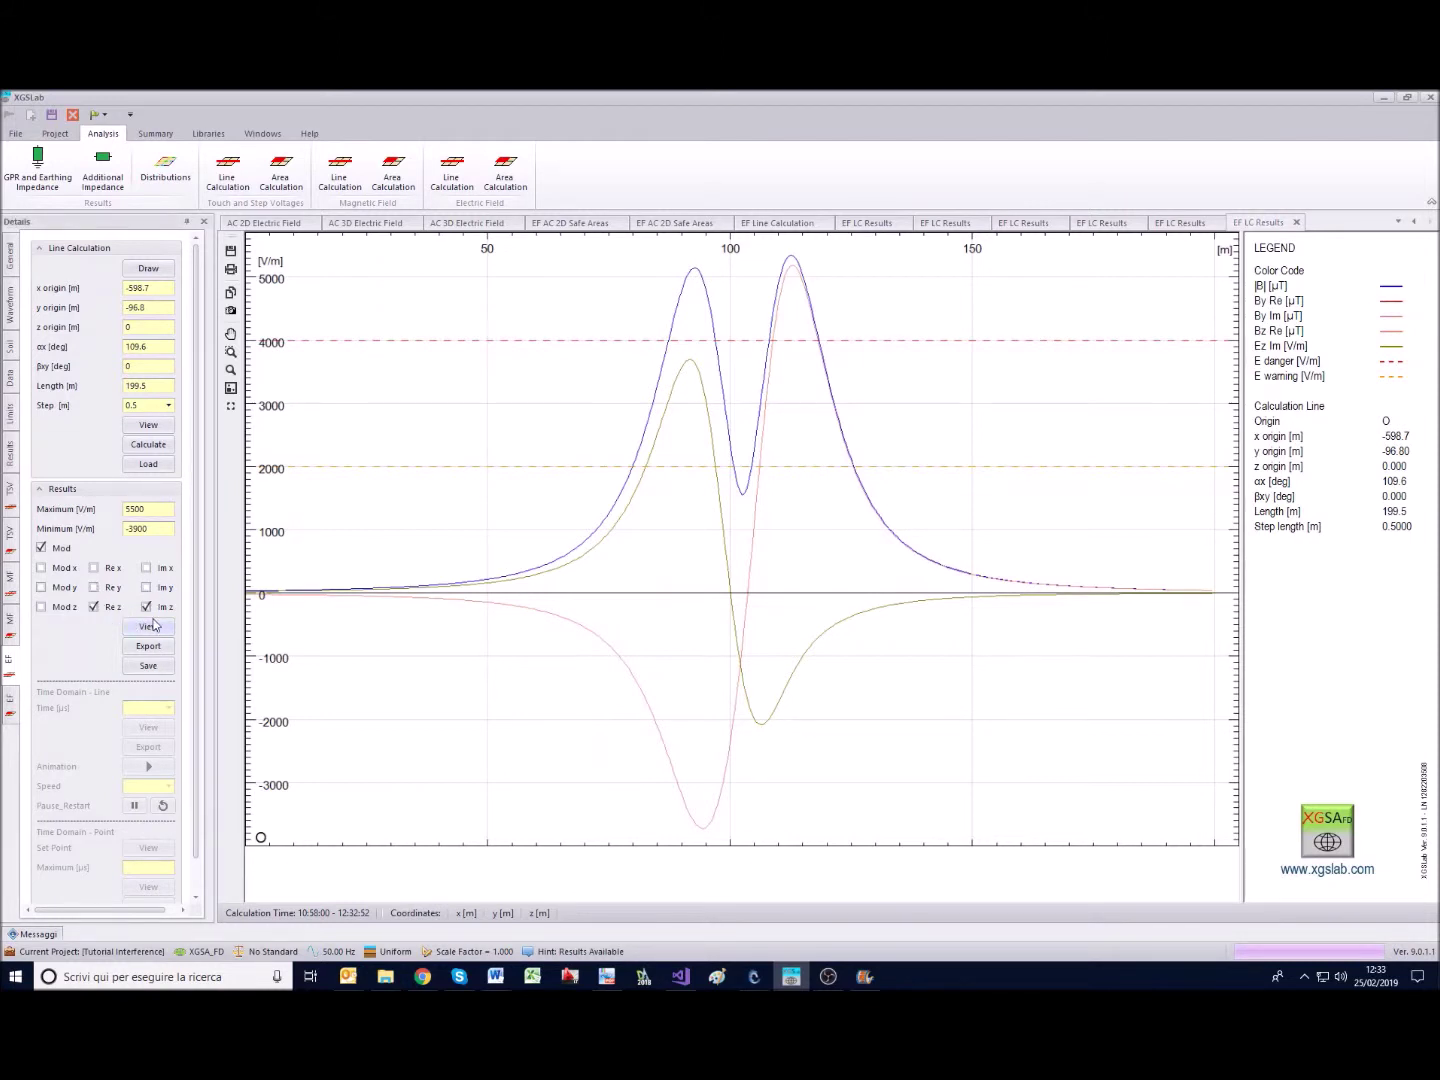